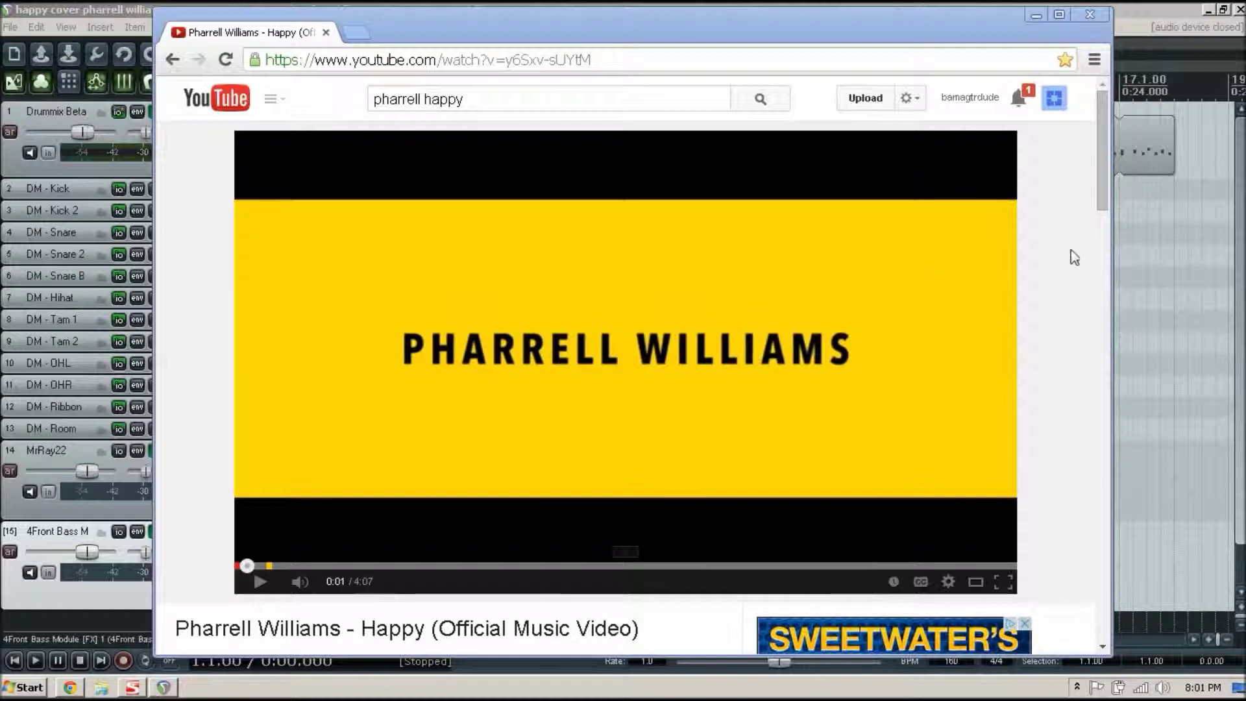
- Review the About details of the Pharrell Williams - Happy video and play its opening as a reference
{"action": "scroll", "coordinate": [663, 321], "scroll_direction": "down", "scroll_amount": 6}
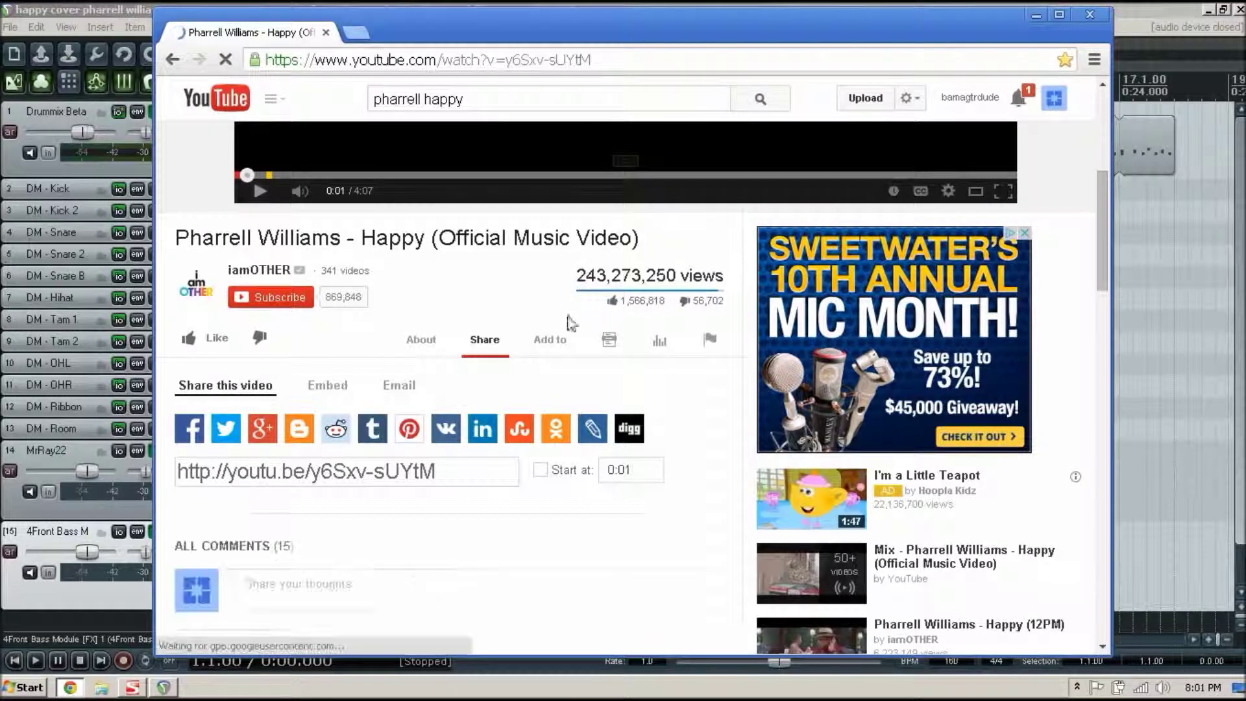
{"action": "left_click", "coordinate": [422, 342]}
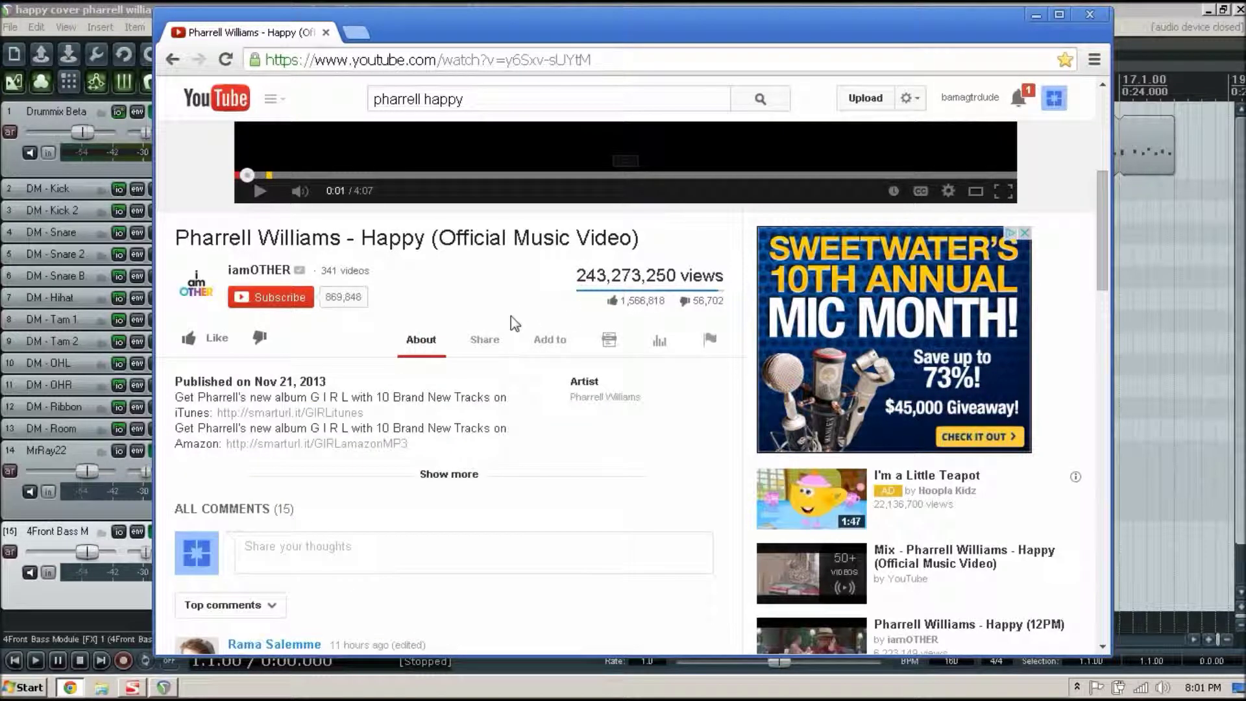
{"action": "left_click", "coordinate": [711, 342]}
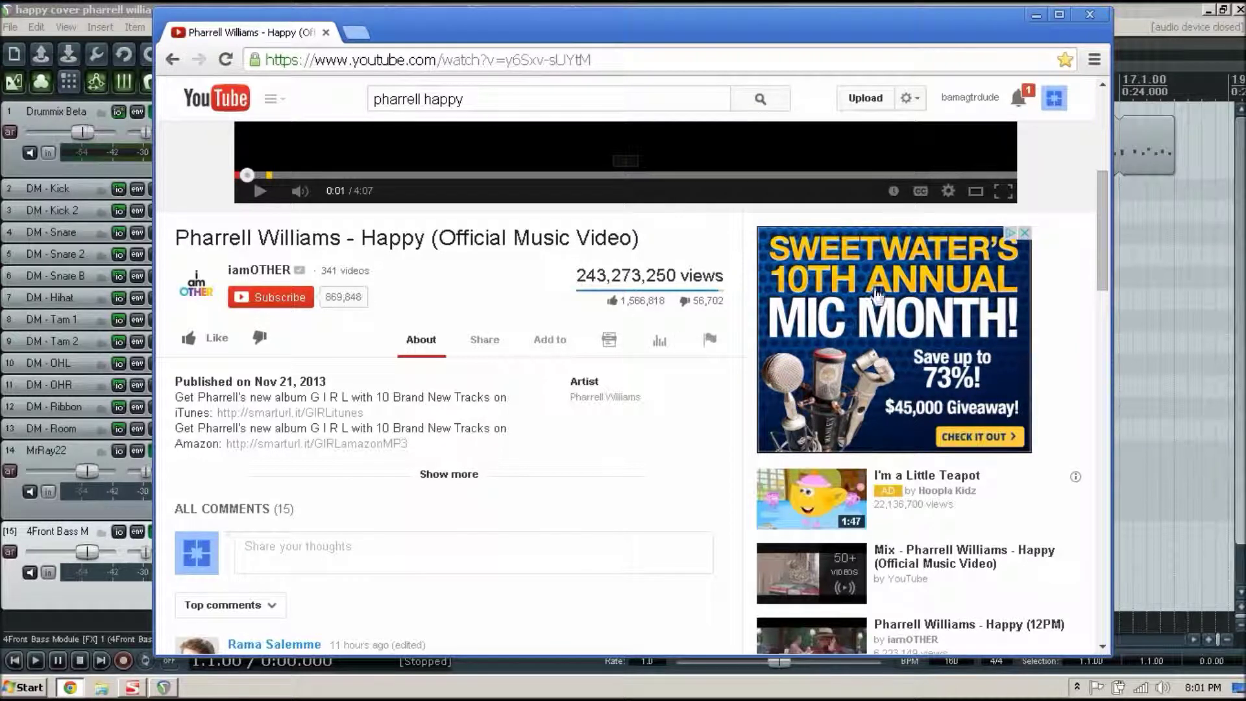
{"action": "left_click", "coordinate": [1103, 170]}
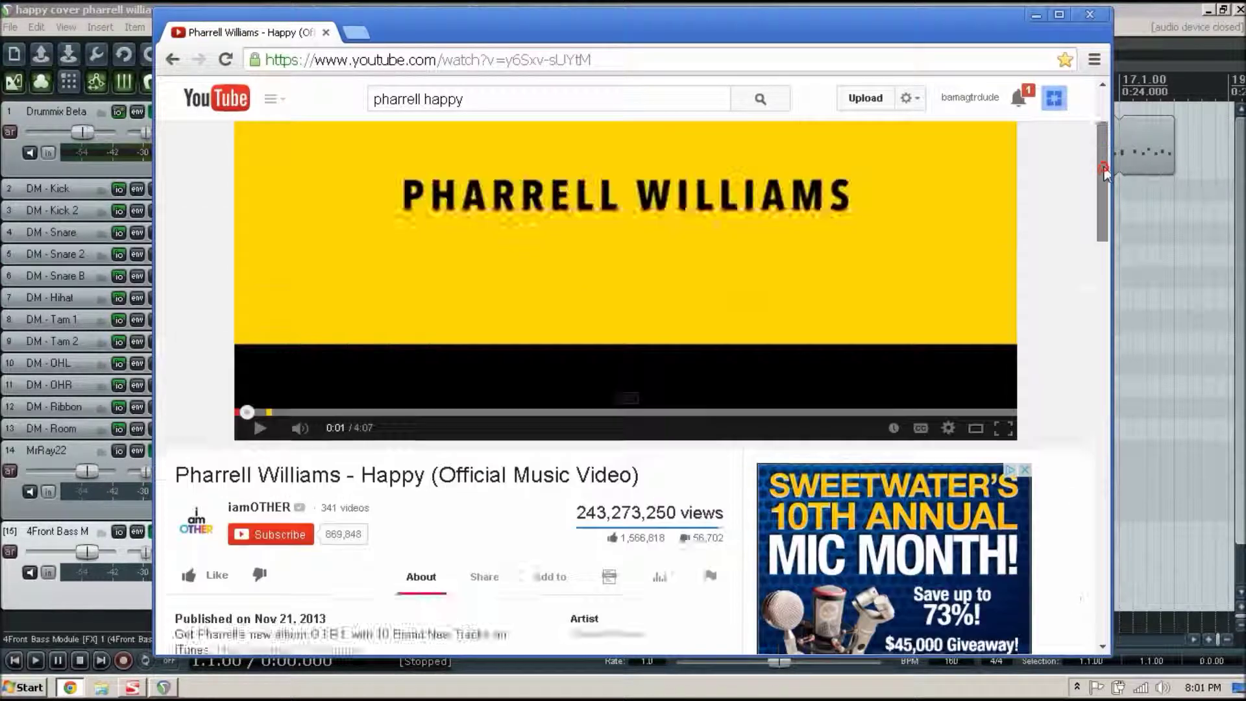
{"action": "left_click_drag", "start_coordinate": [1103, 169], "coordinate": [1104, 121]}
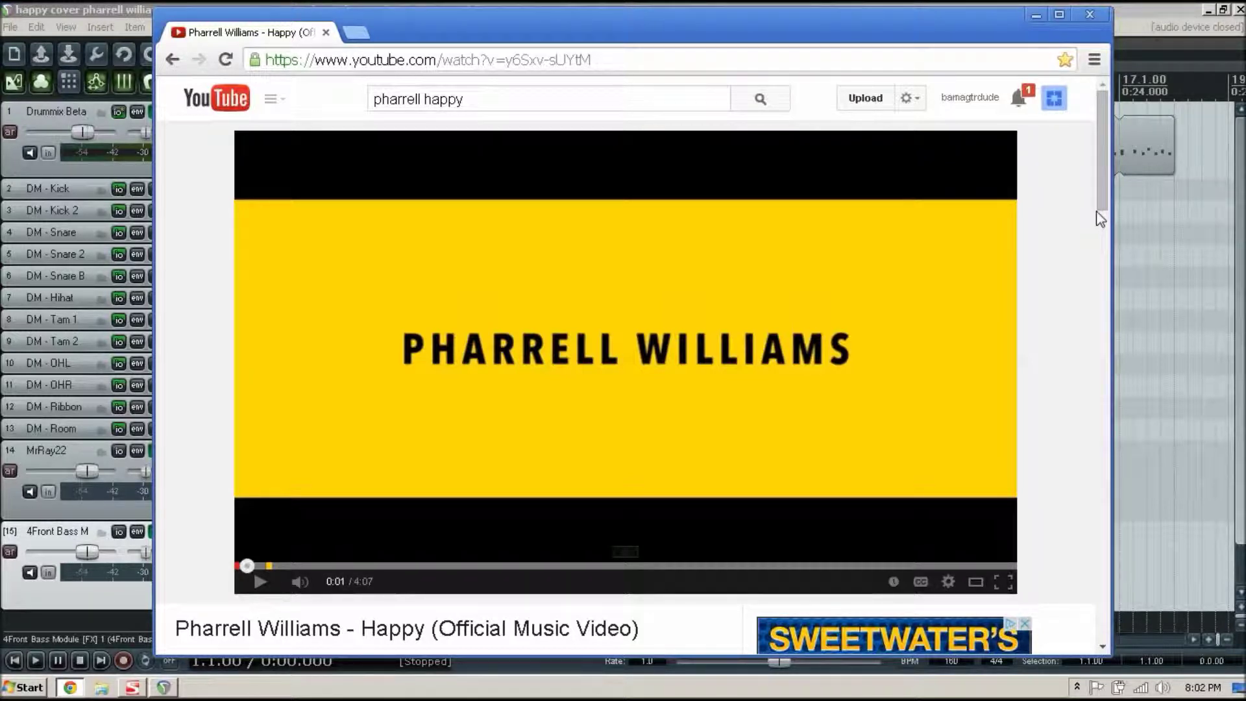
{"action": "left_click", "coordinate": [259, 582]}
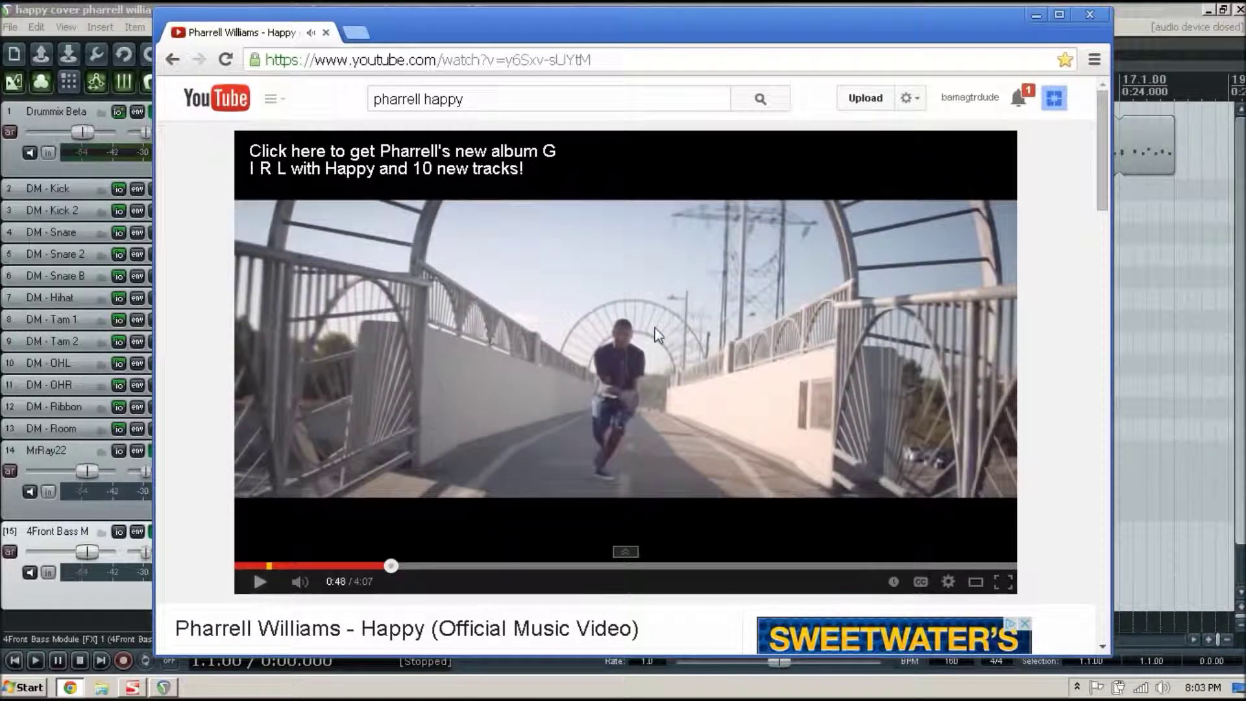
{"action": "left_click", "coordinate": [240, 566]}
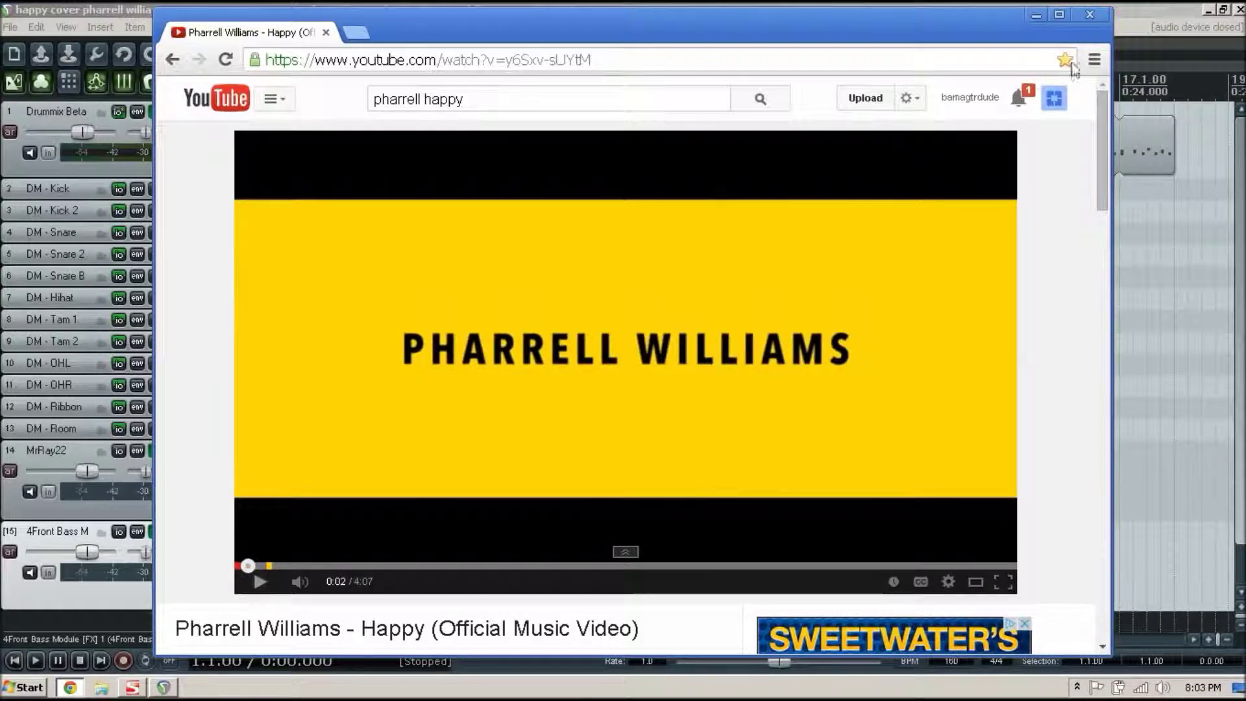
- Switch to the REAPER project and play the opening of the existing arrangement
{"action": "left_click", "coordinate": [1135, 10]}
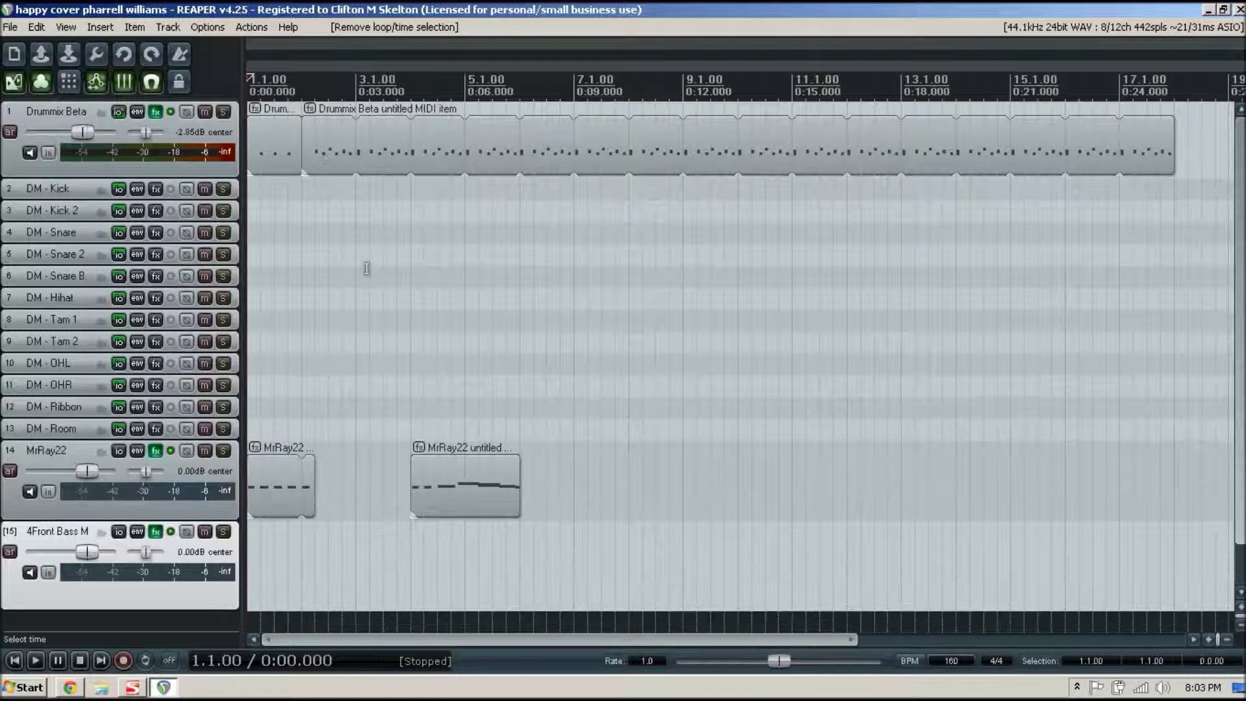
{"action": "key", "text": "space"}
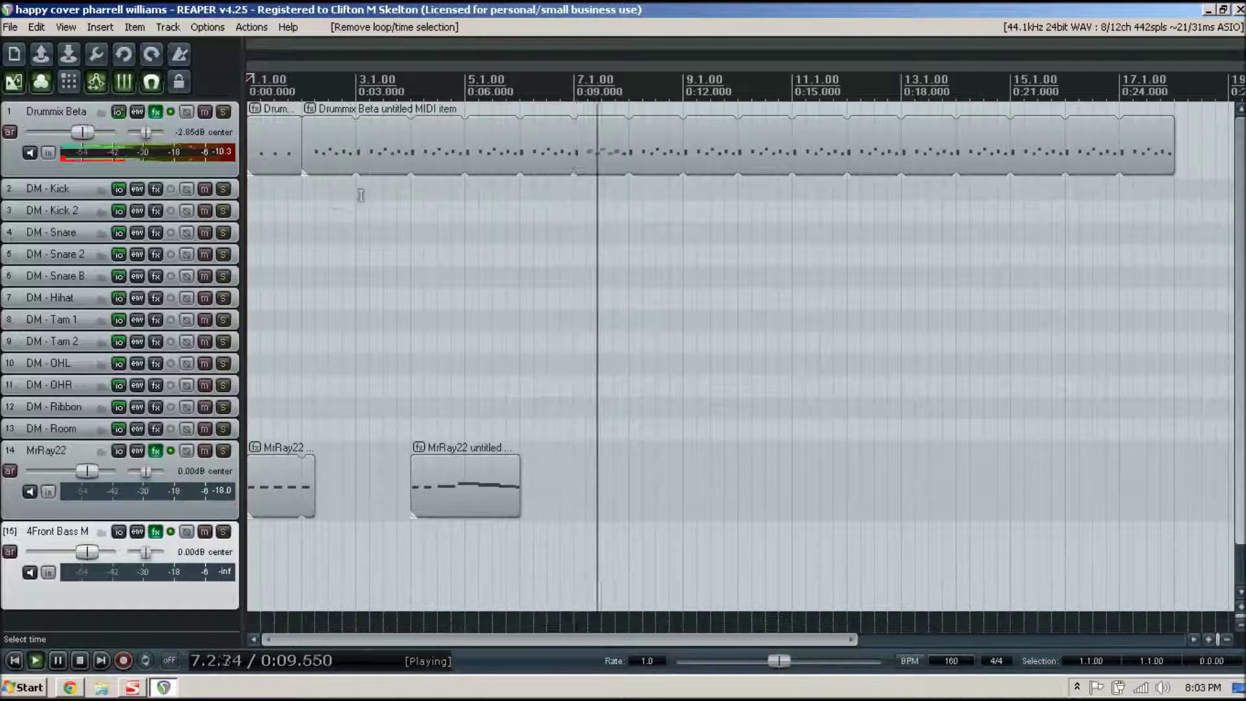
{"action": "key", "text": "space"}
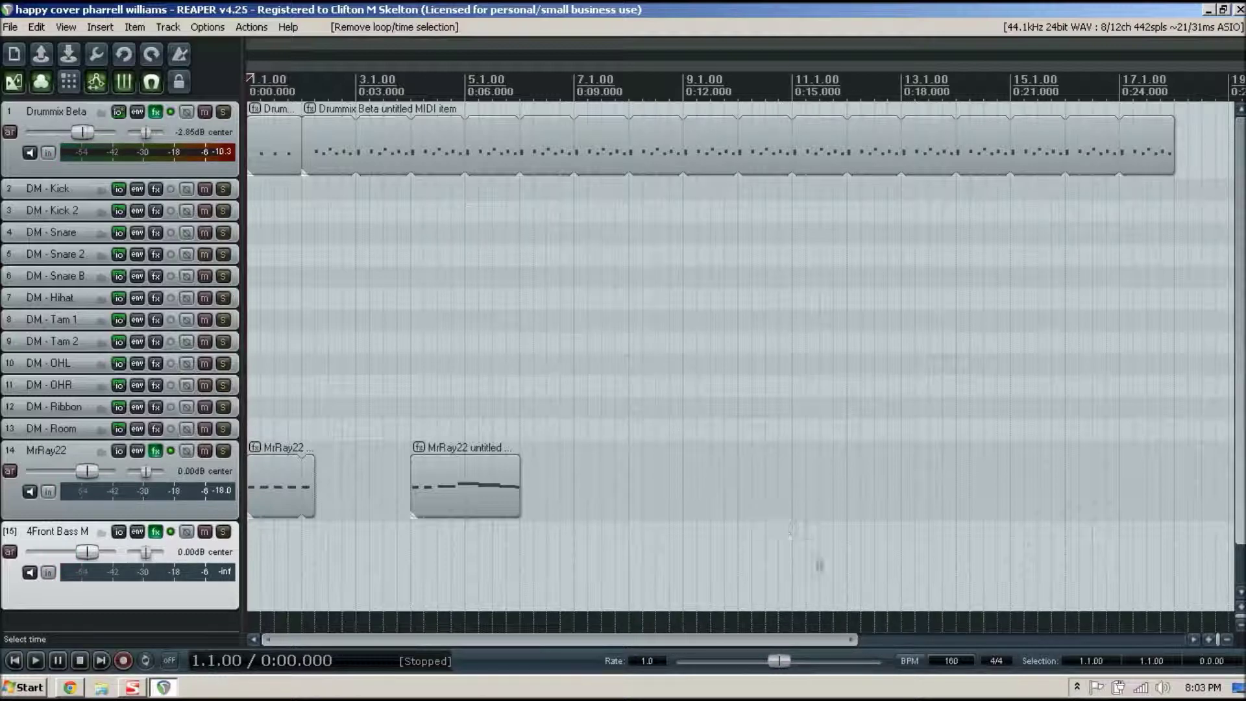
- Copy the MrRay22 MIDI item at bar 4 and place the copy at bar 8 on the same track
{"action": "left_click_drag", "start_coordinate": [854, 642], "coordinate": [887, 647]}
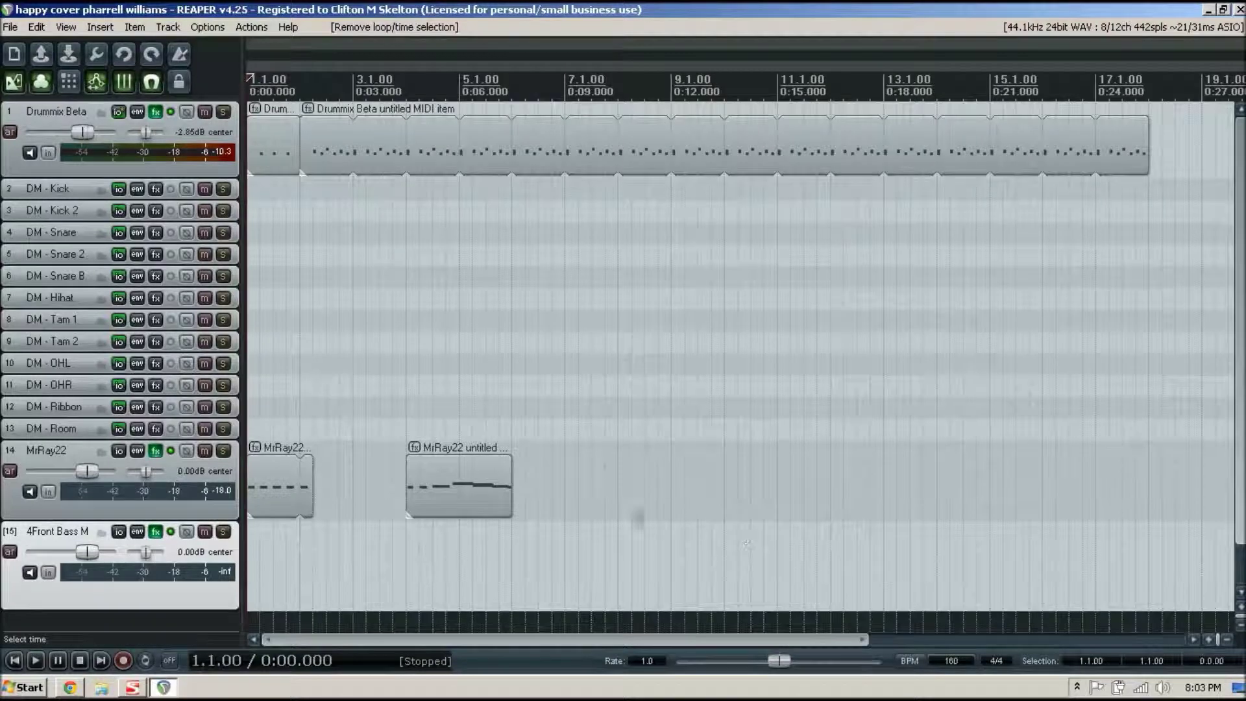
{"action": "left_click", "coordinate": [469, 504]}
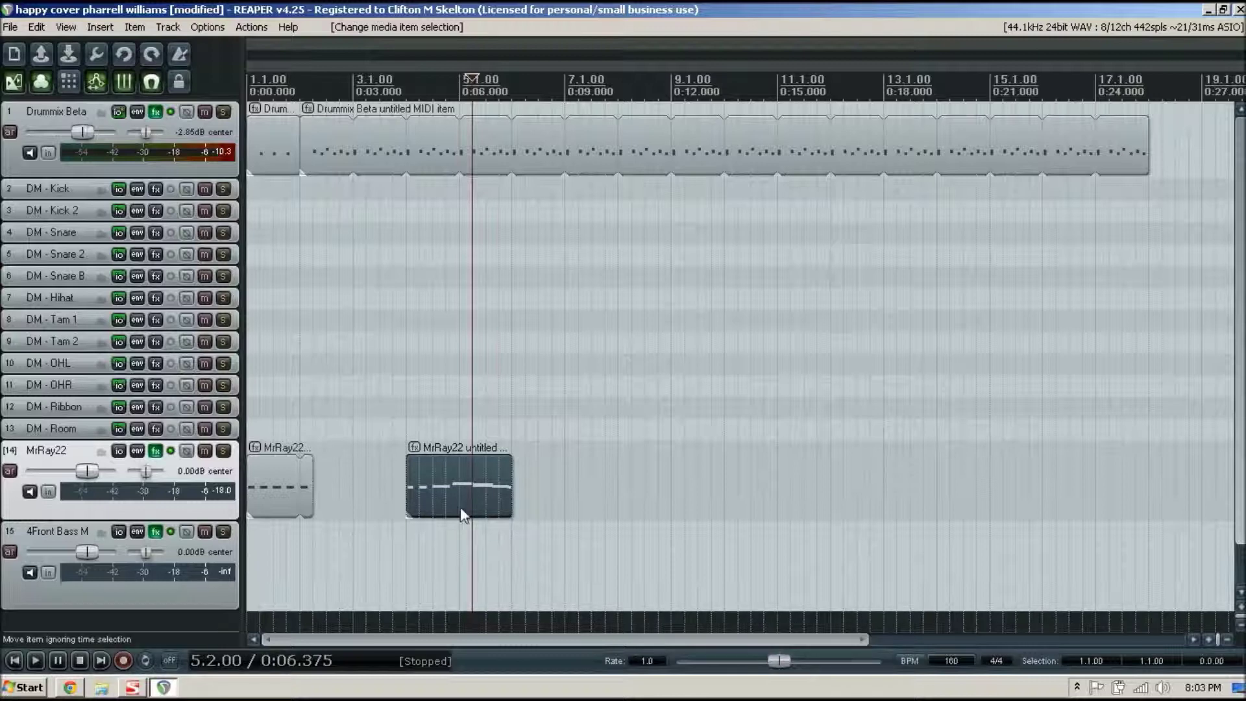
{"action": "right_click", "coordinate": [460, 508]}
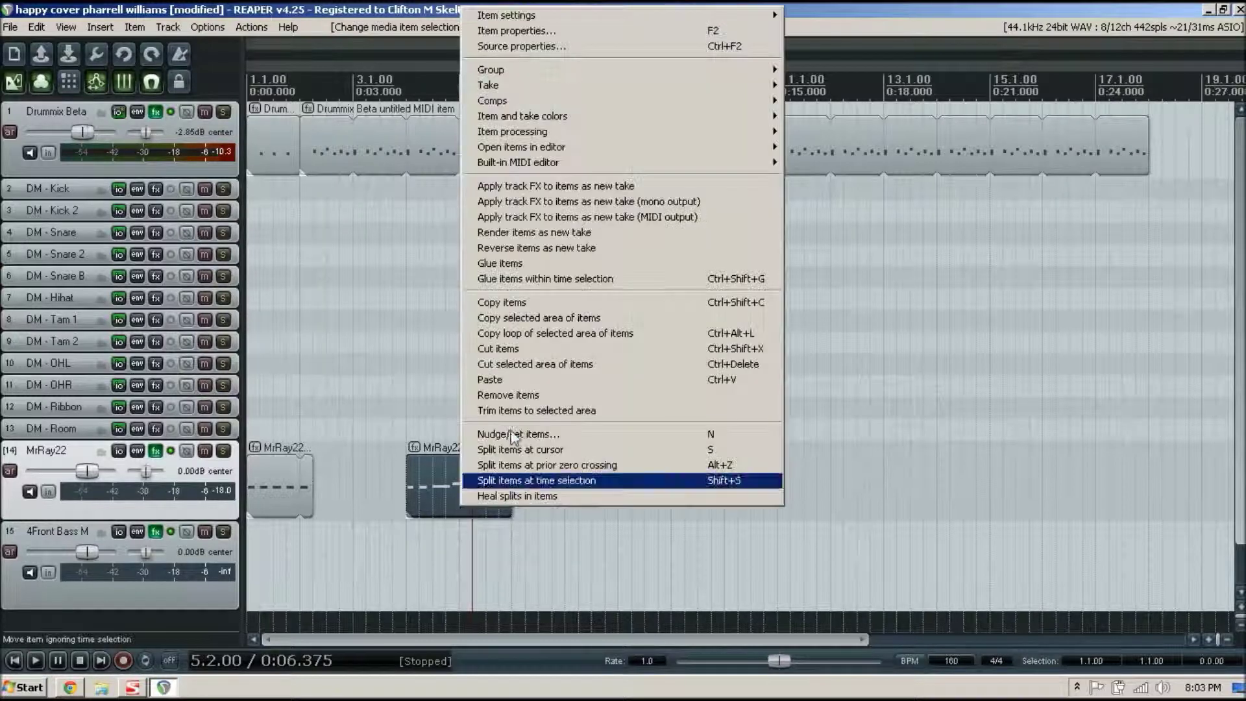
{"action": "left_click", "coordinate": [526, 302]}
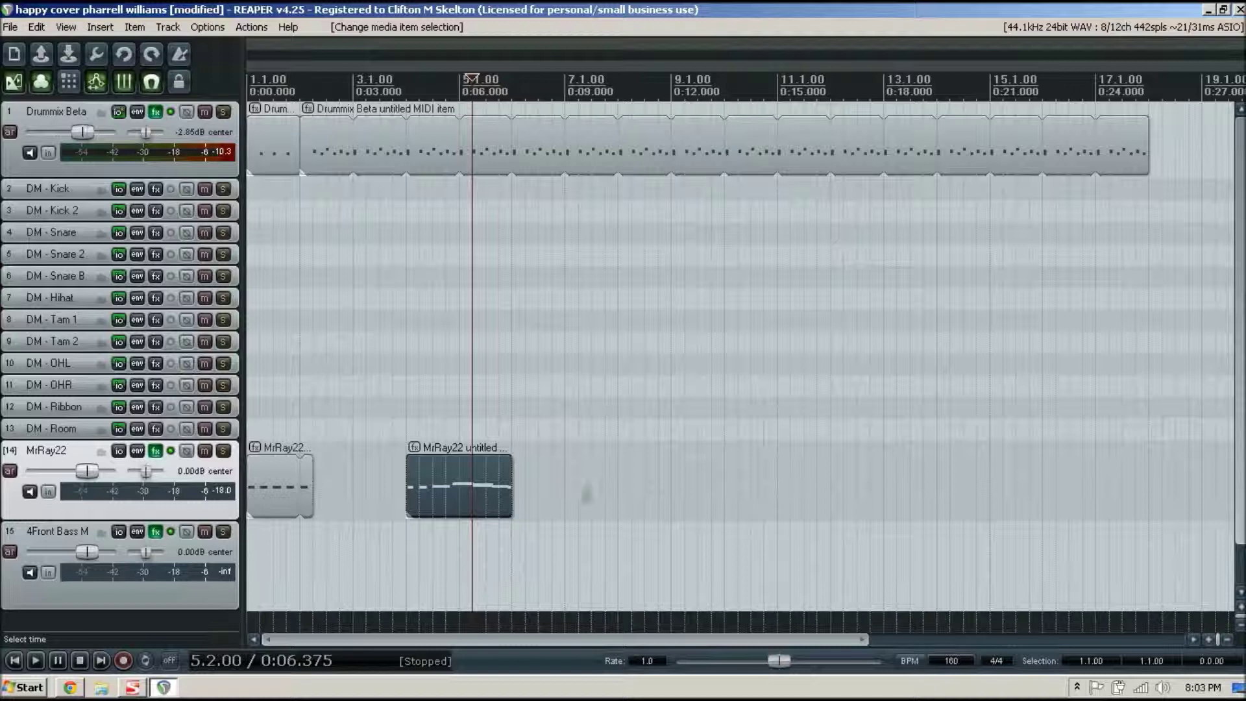
{"action": "left_click", "coordinate": [571, 496]}
{"action": "key", "text": "ctrl+v"}
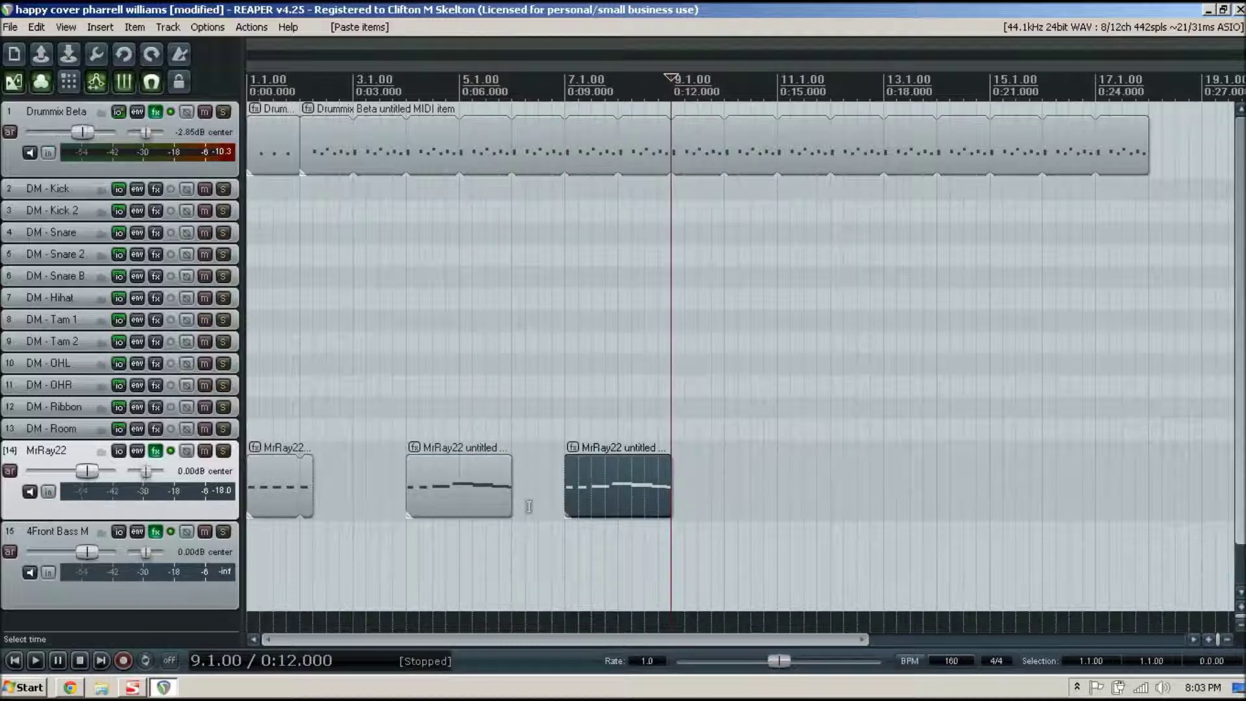
{"action": "left_click_drag", "start_coordinate": [615, 506], "coordinate": [668, 504]}
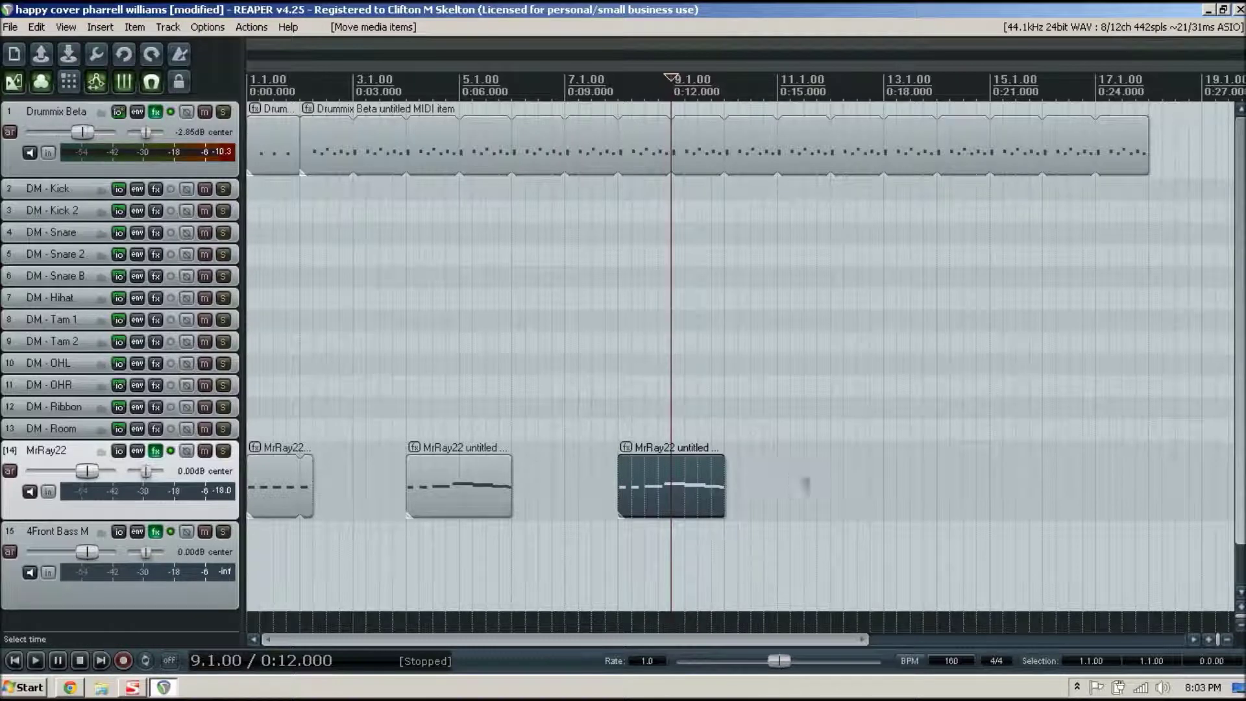
- Paste further copies of the item at bars 12 and 16 on the MrRay22 track
{"action": "left_click", "coordinate": [828, 487]}
{"action": "key", "text": "ctrl+v"}
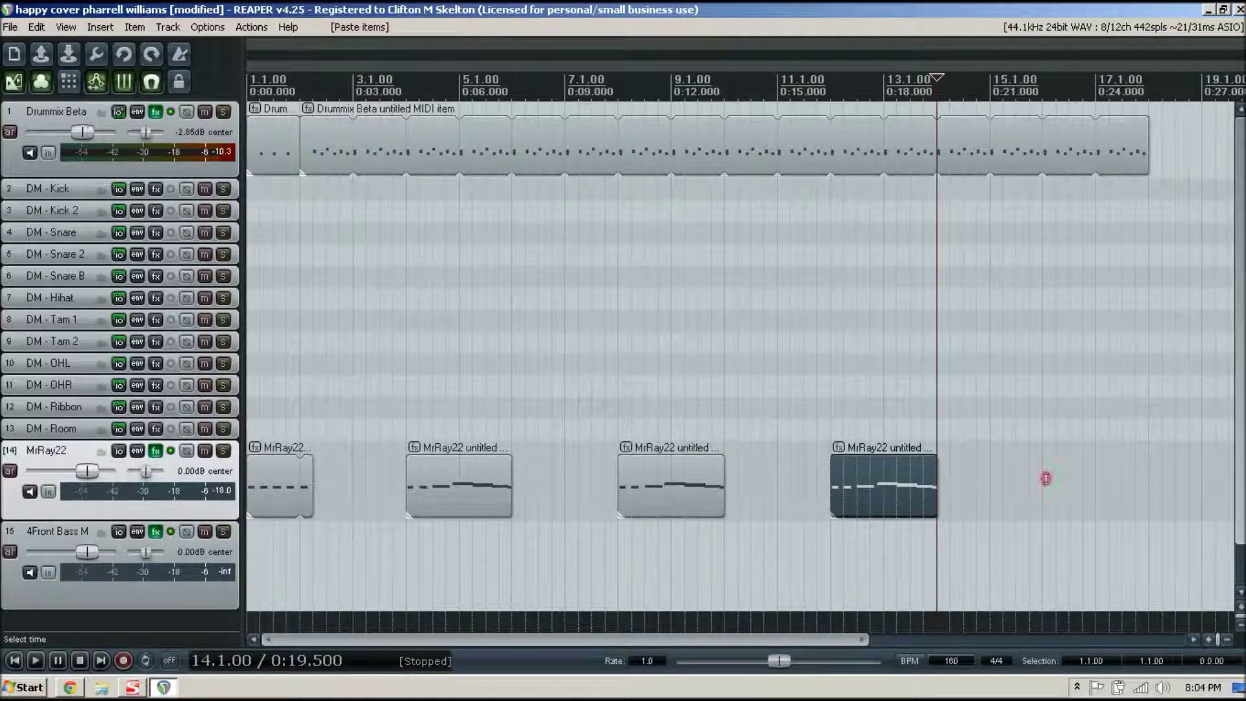
{"action": "left_click", "coordinate": [1045, 478]}
{"action": "key", "text": "ctrl+v"}
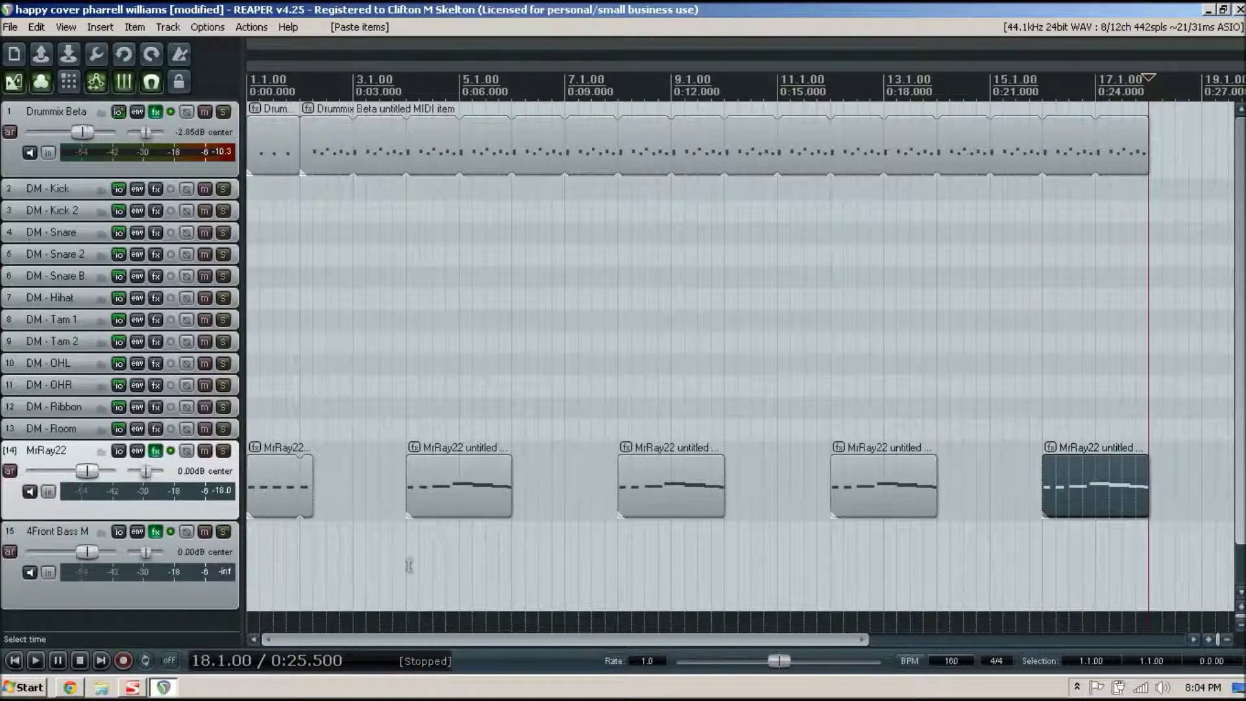
- Paste the copied MrRay22 item onto the 4Front Bass track at bars 4, 8, 12 and 16
{"action": "left_click", "coordinate": [457, 569]}
{"action": "left_click", "coordinate": [458, 569]}
{"action": "key", "text": "ctrl+v"}
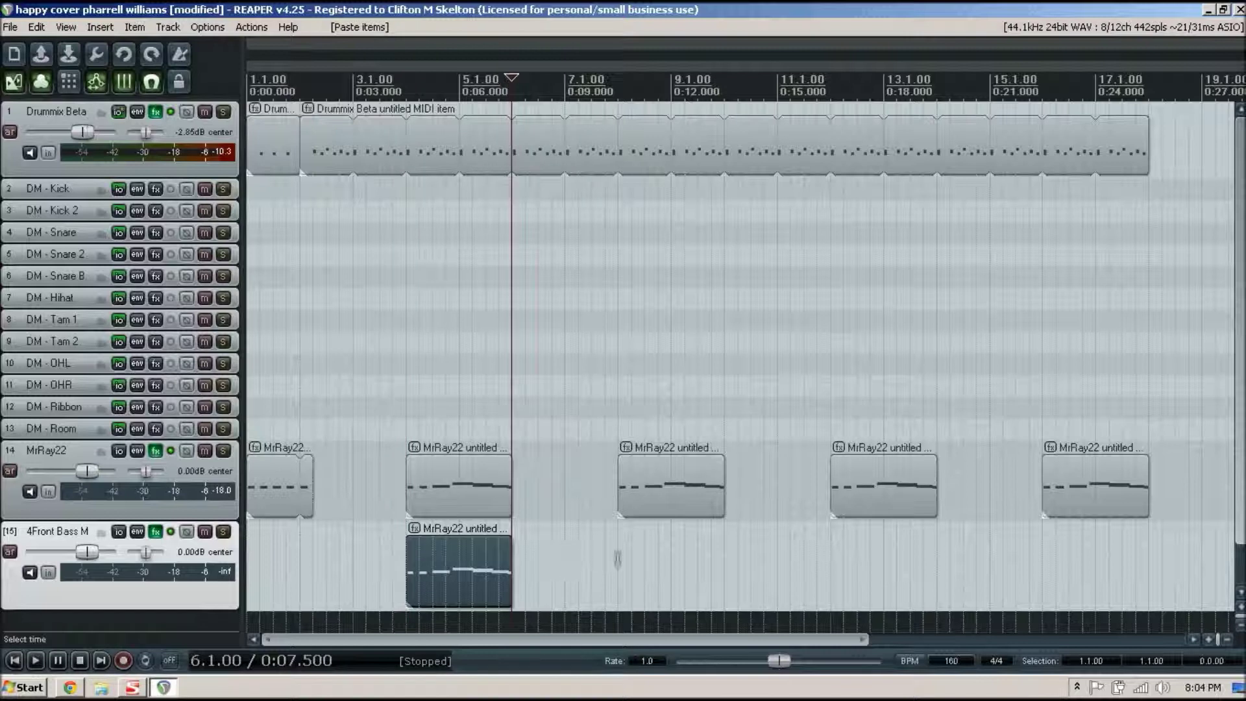
{"action": "left_click", "coordinate": [634, 558]}
{"action": "key", "text": "ctrl+v"}
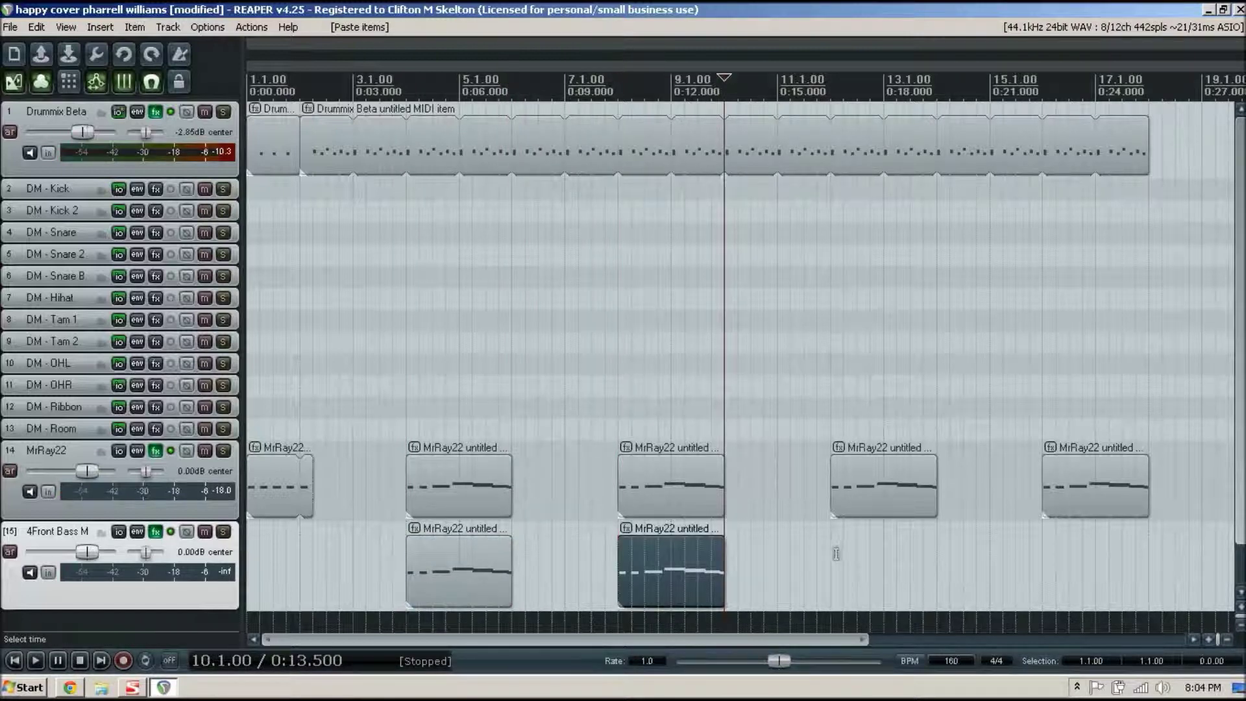
{"action": "left_click", "coordinate": [833, 556]}
{"action": "key", "text": "ctrl+v"}
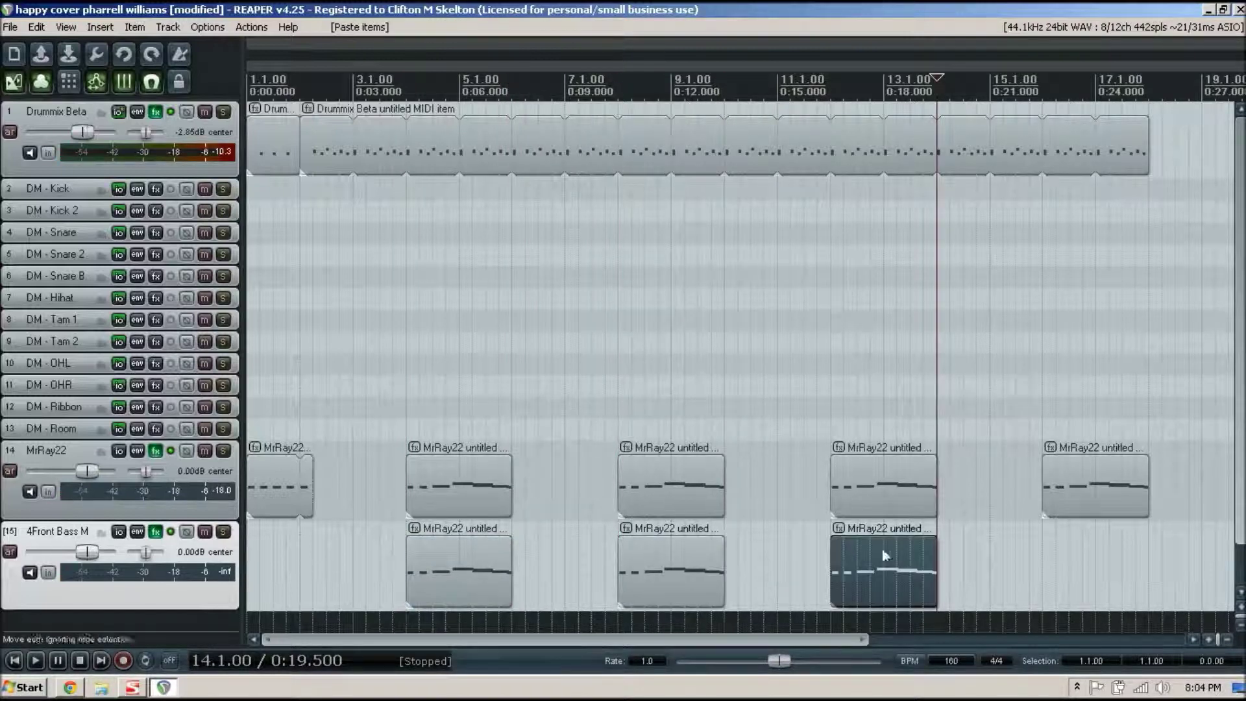
{"action": "left_click", "coordinate": [1041, 562]}
{"action": "key", "text": "ctrl+v"}
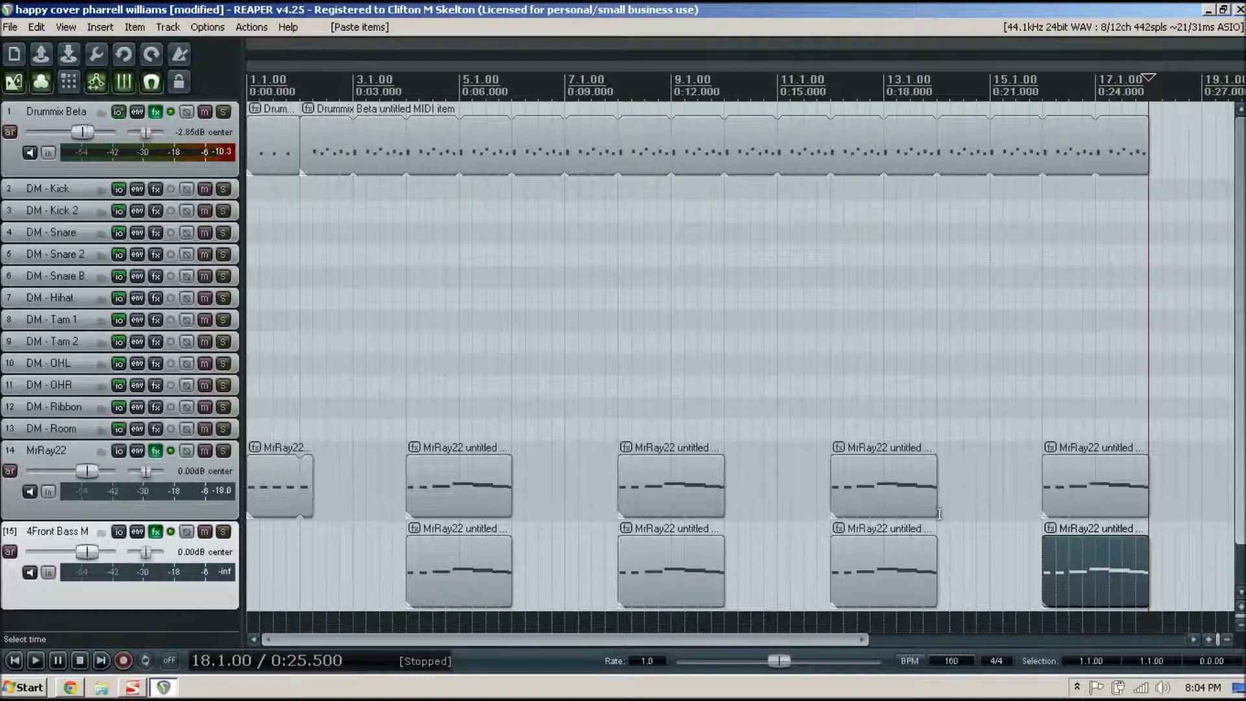
- Play the project from the start and lower the 4Front Bass track's volume to -4.72 dB
{"action": "key", "text": "Home"}
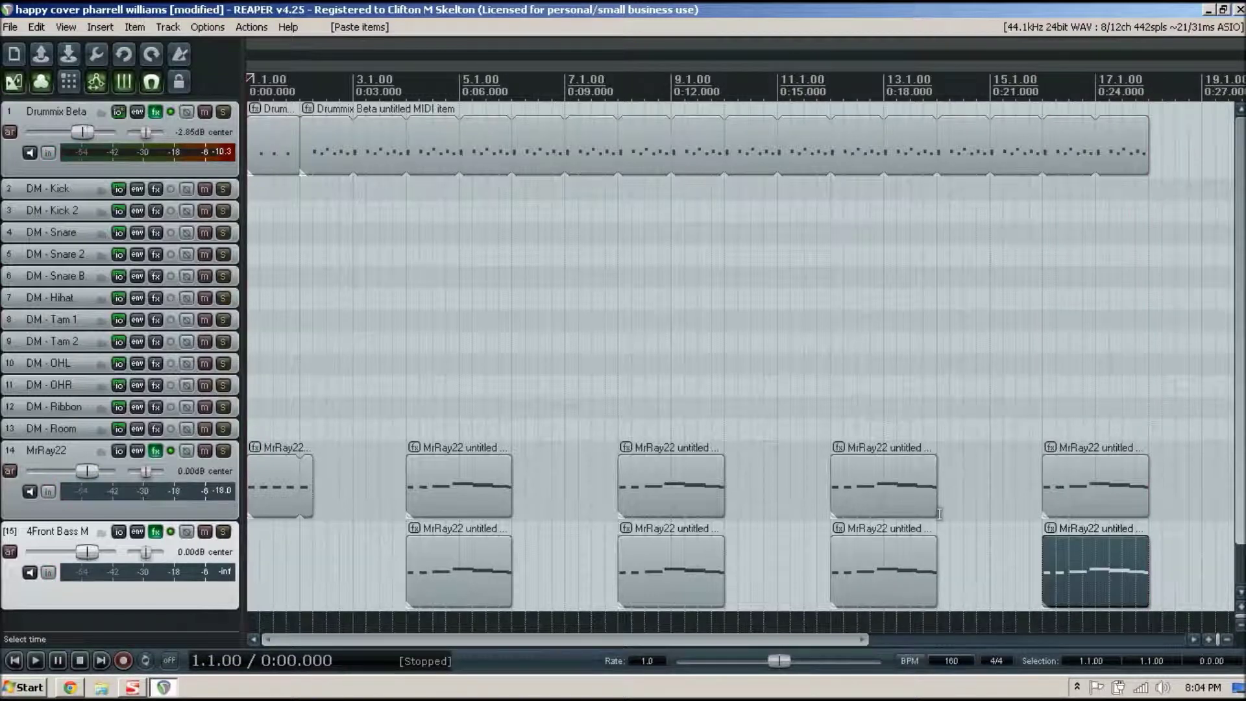
{"action": "key", "text": "space"}
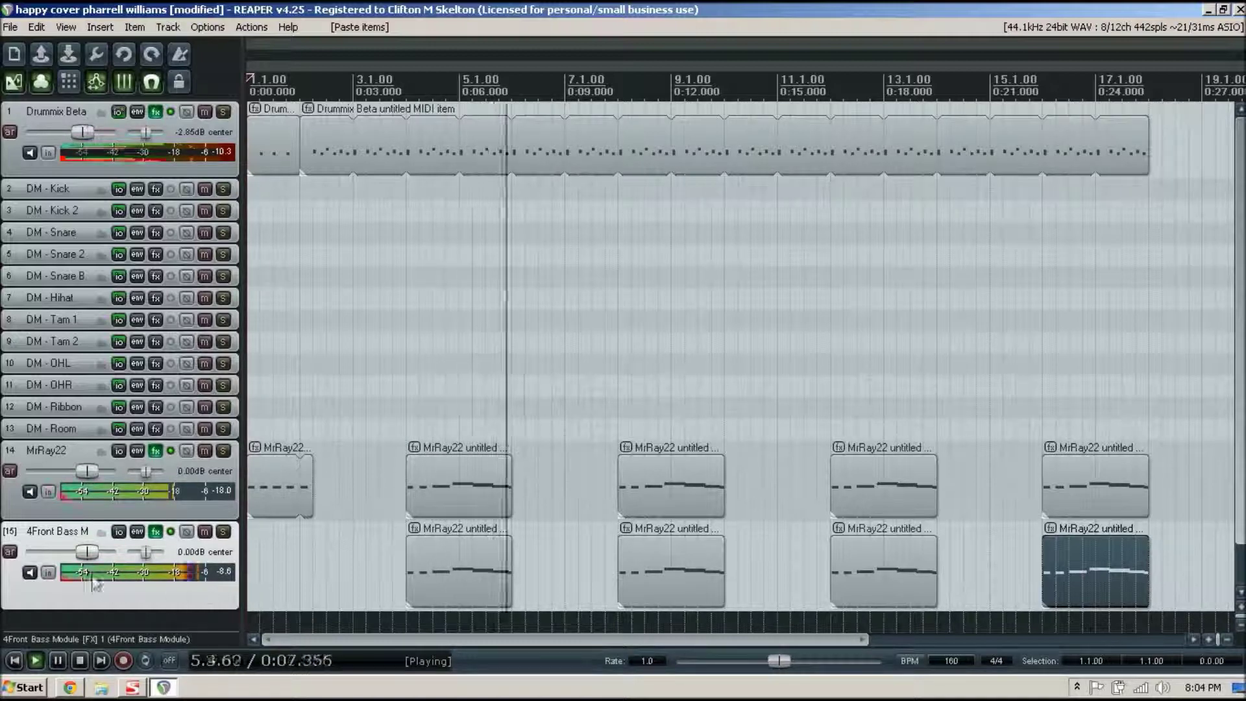
{"action": "left_click_drag", "start_coordinate": [86, 552], "coordinate": [73, 552]}
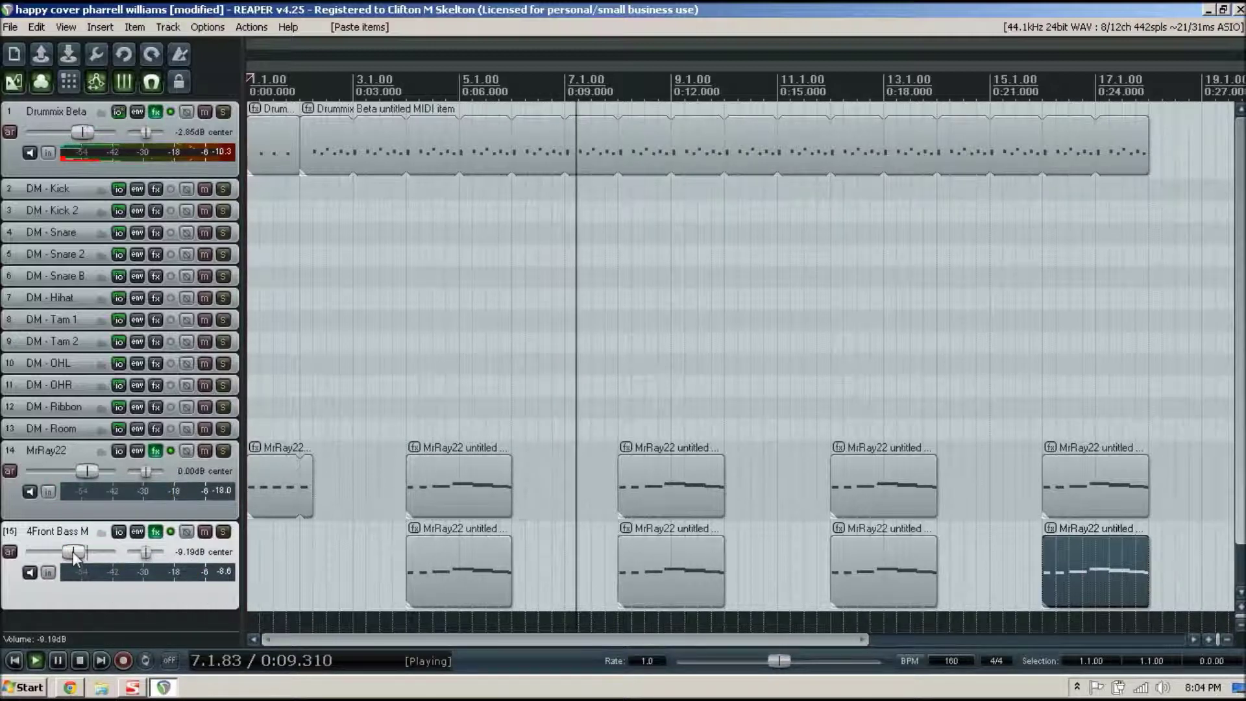
{"action": "left_click_drag", "start_coordinate": [70, 552], "coordinate": [76, 559]}
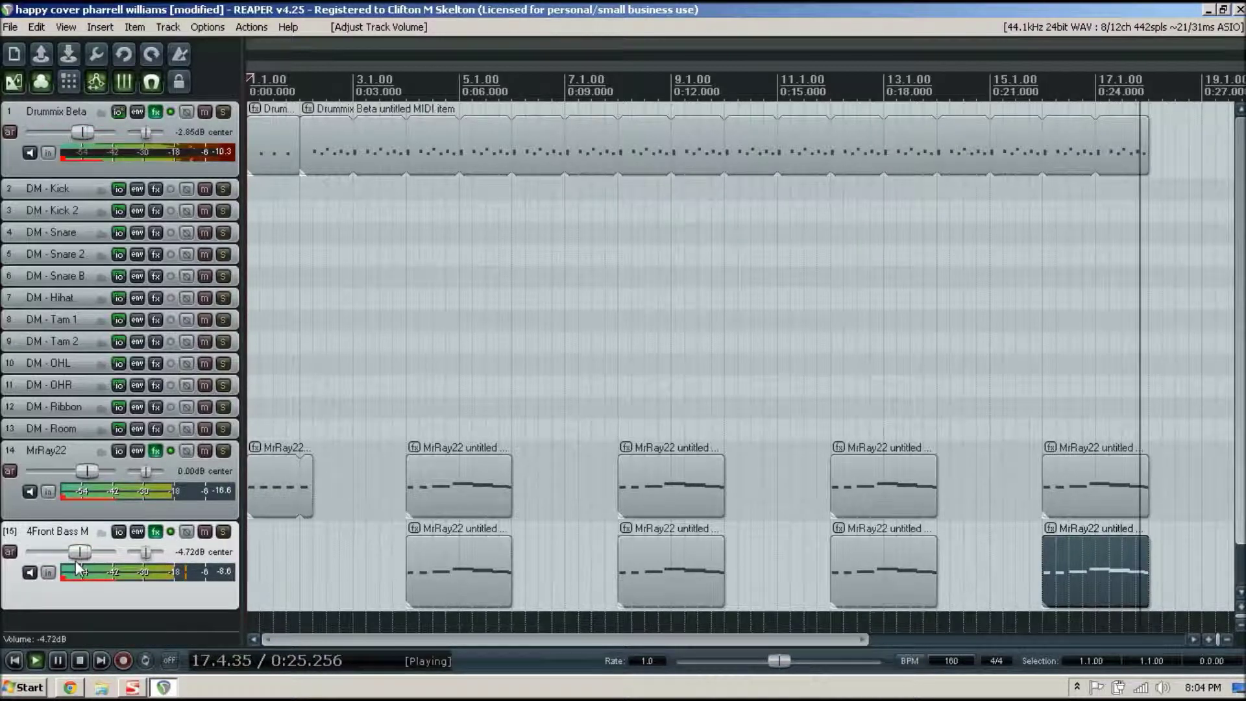
{"action": "key", "text": "space"}
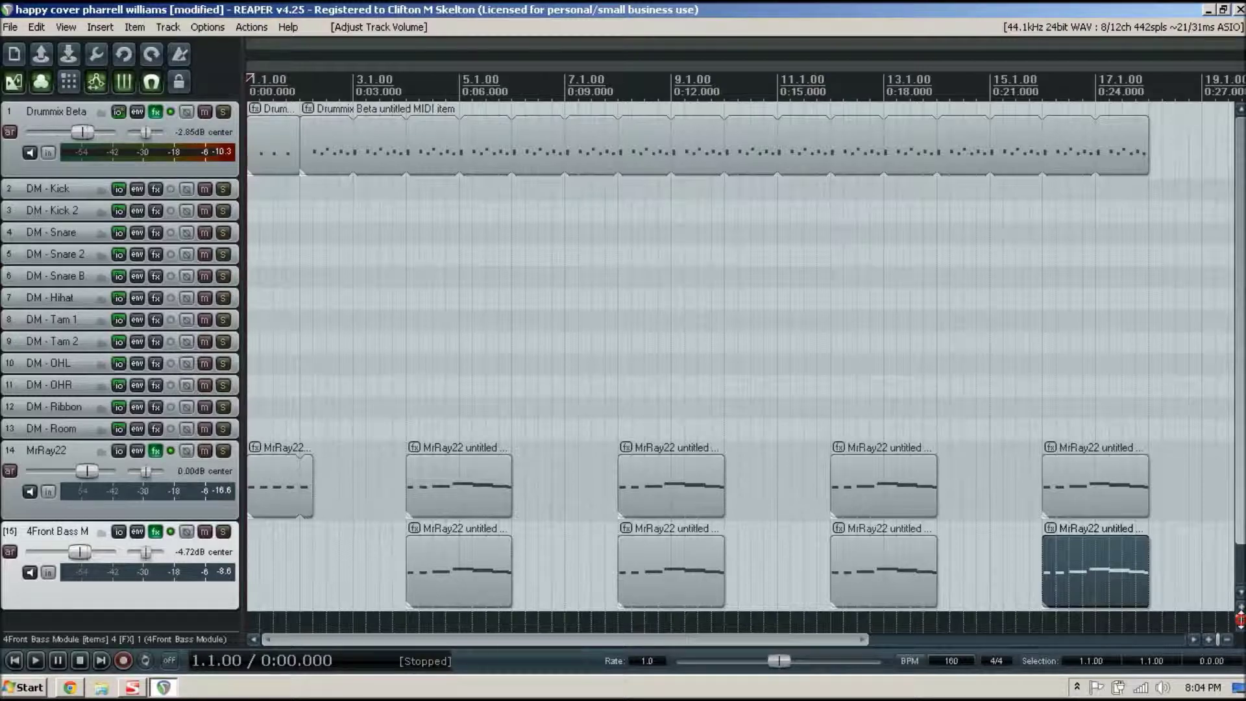
- Reduce all tracks to minimum height and enlarge only the MrRay22 track to show its volume and pan controls
{"action": "left_click", "coordinate": [1239, 616]}
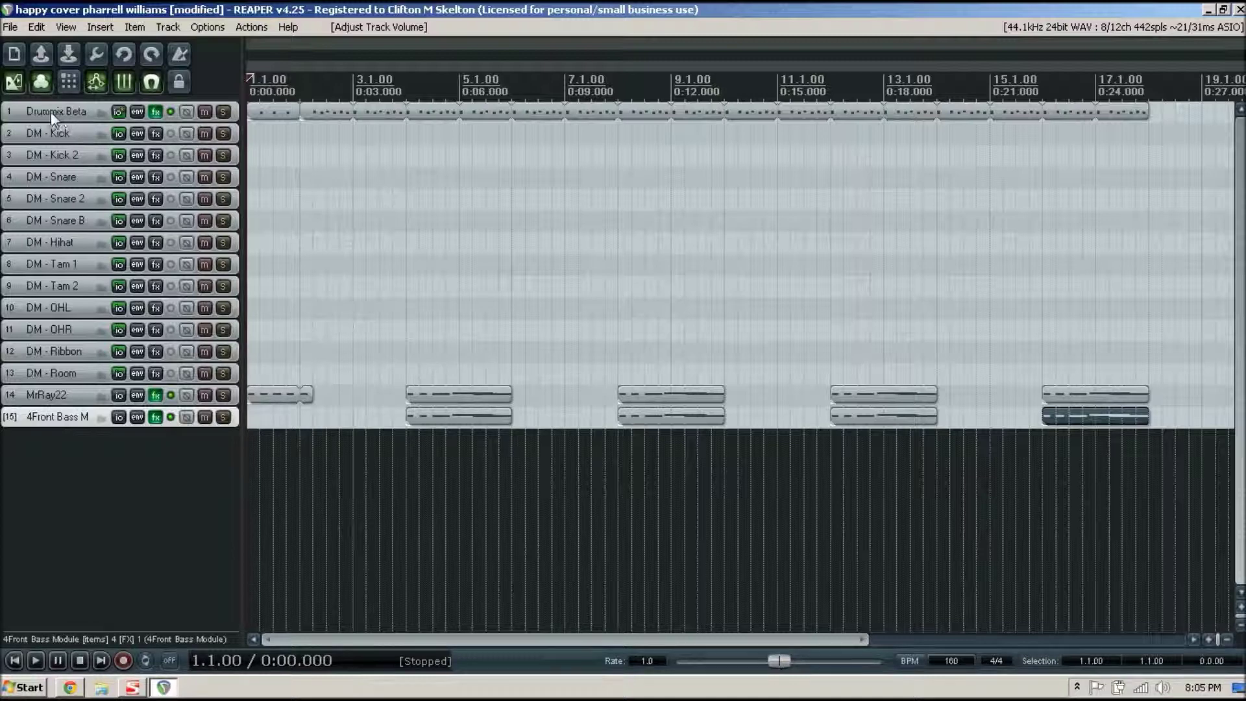
{"action": "double_click", "coordinate": [63, 394]}
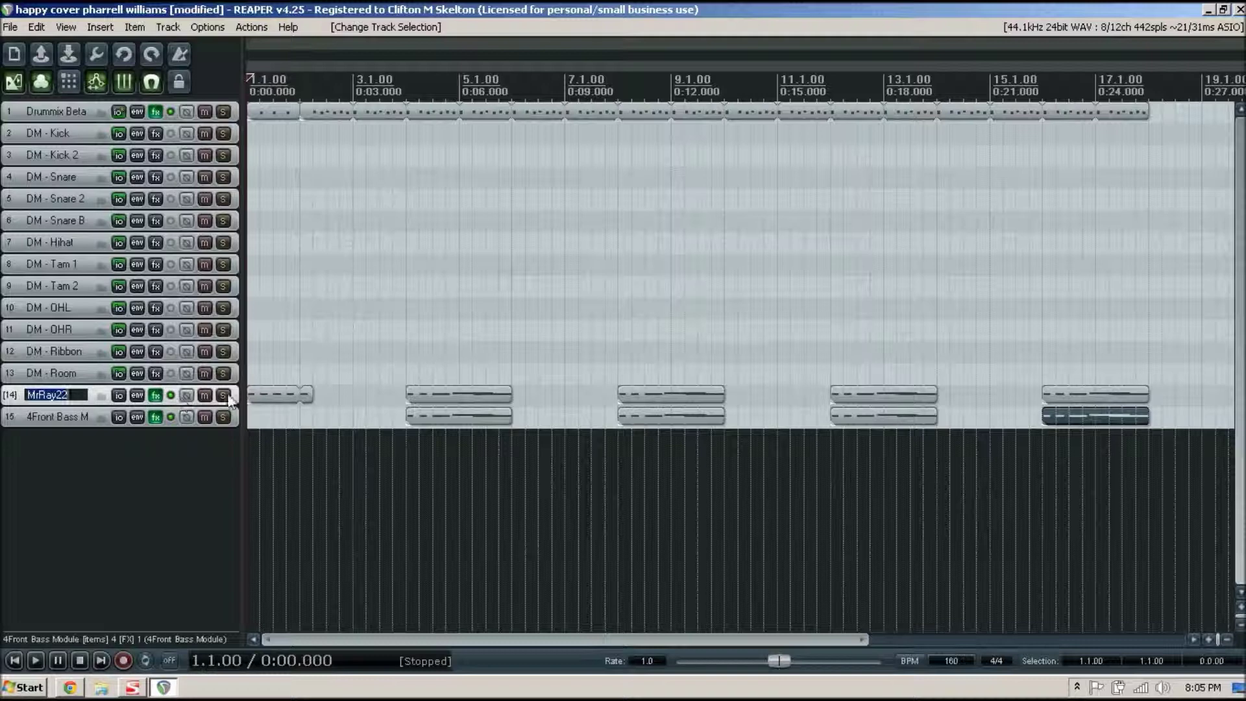
{"action": "left_click_drag", "start_coordinate": [228, 405], "coordinate": [228, 443]}
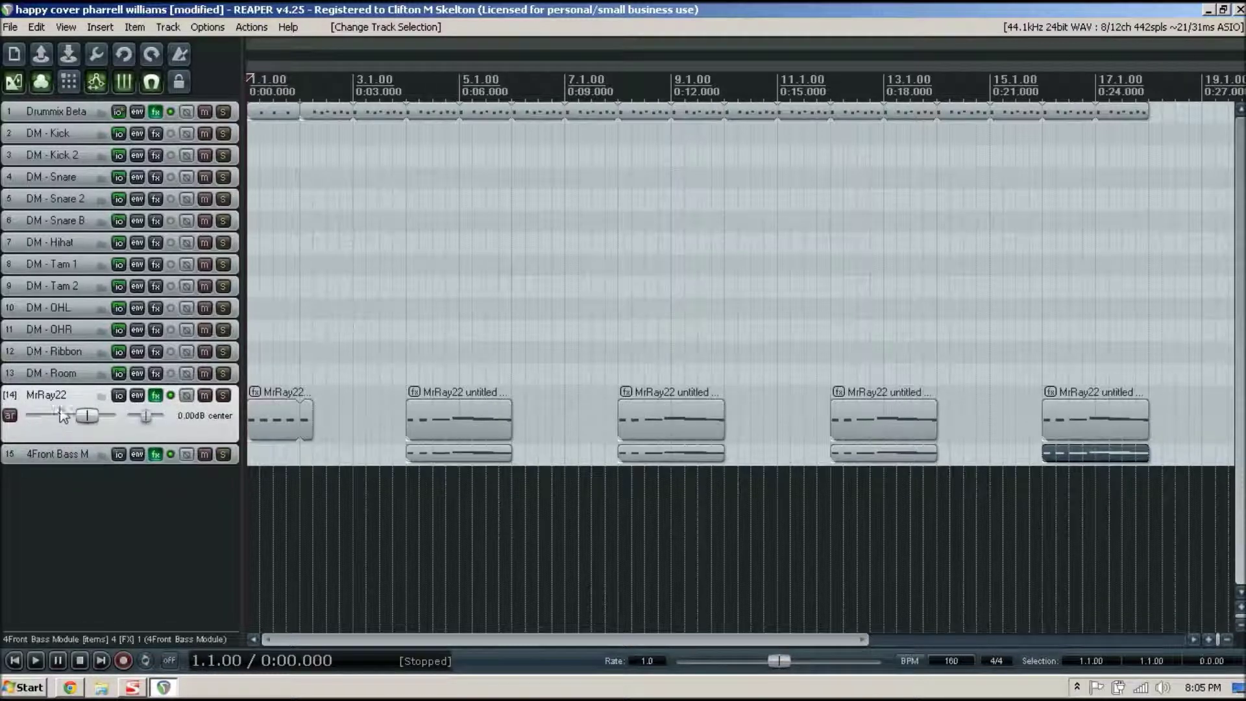
- Inspect the ORGANized trio 3.1 instrument on the MrRay22 track and its list of presets, keeping the My Uncle preset
{"action": "left_click", "coordinate": [154, 395]}
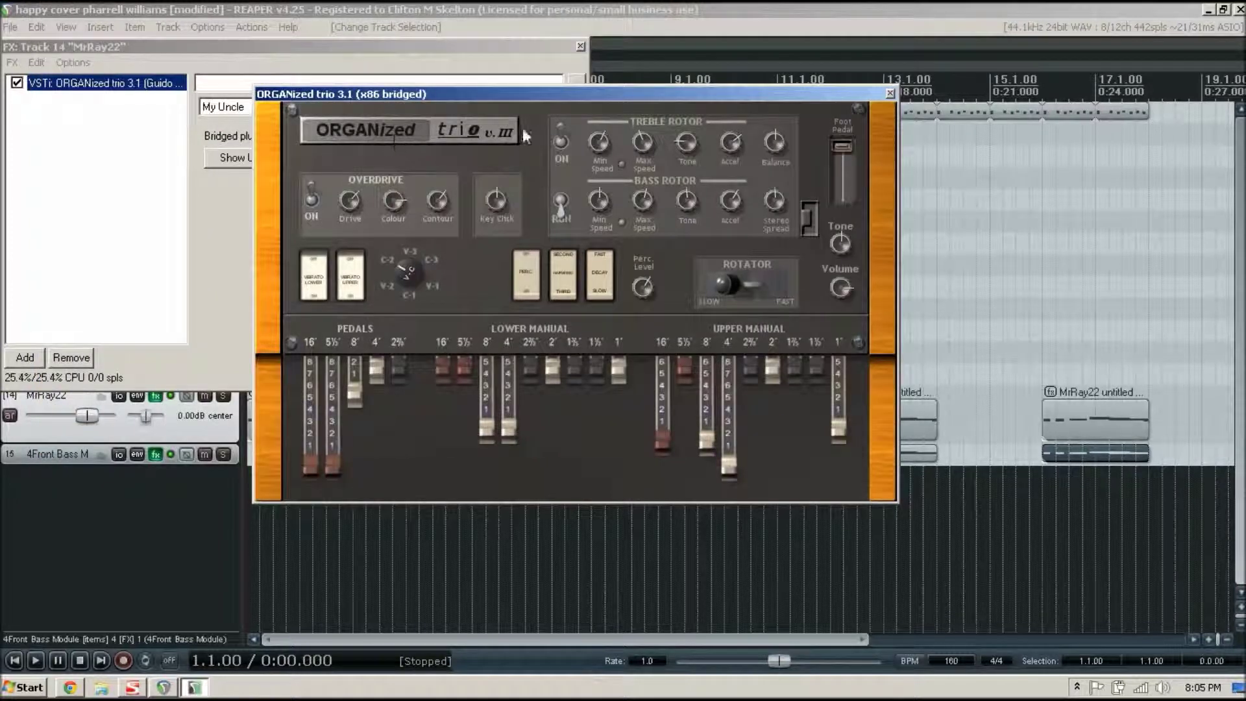
{"action": "left_click", "coordinate": [890, 93]}
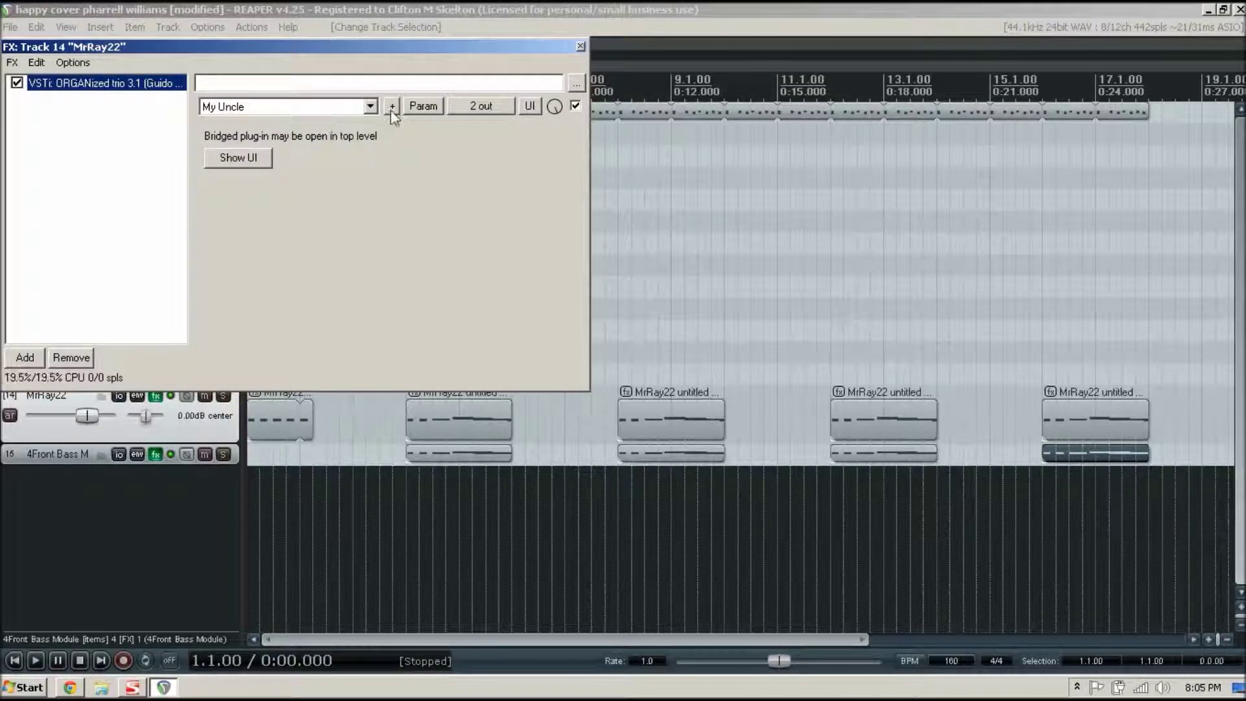
{"action": "left_click", "coordinate": [371, 109]}
{"action": "left_click", "coordinate": [373, 125]}
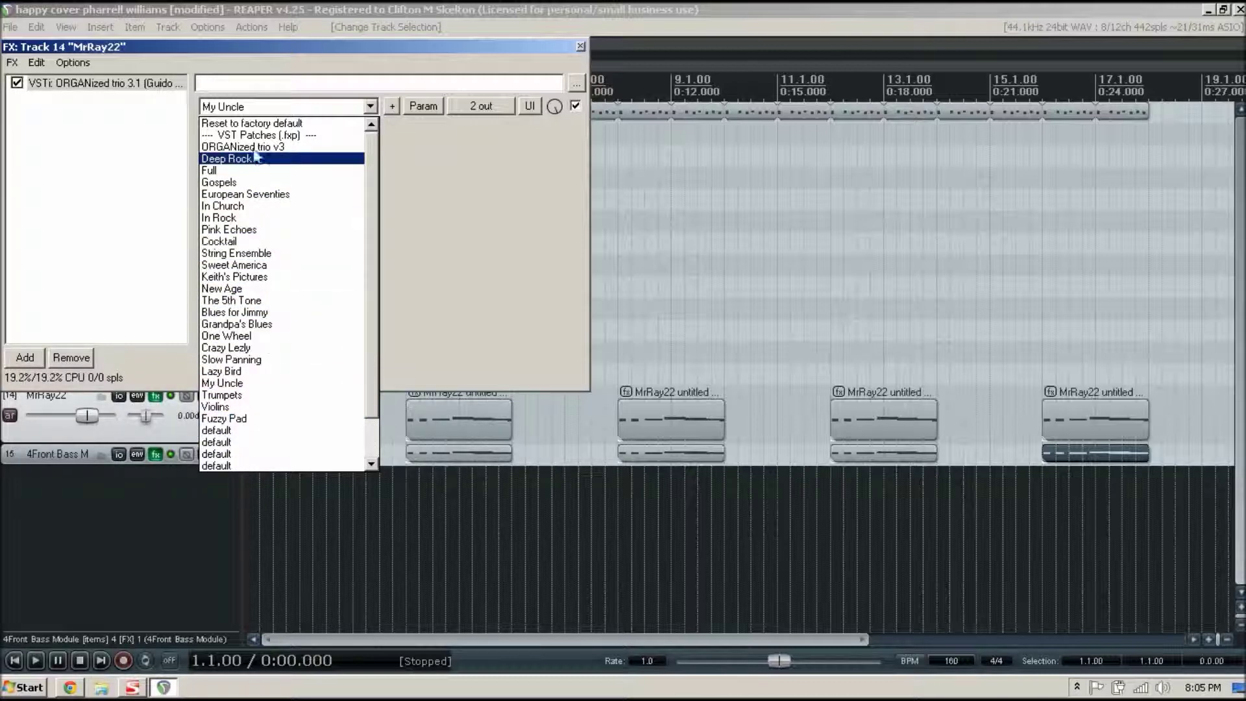
{"action": "left_click", "coordinate": [580, 46]}
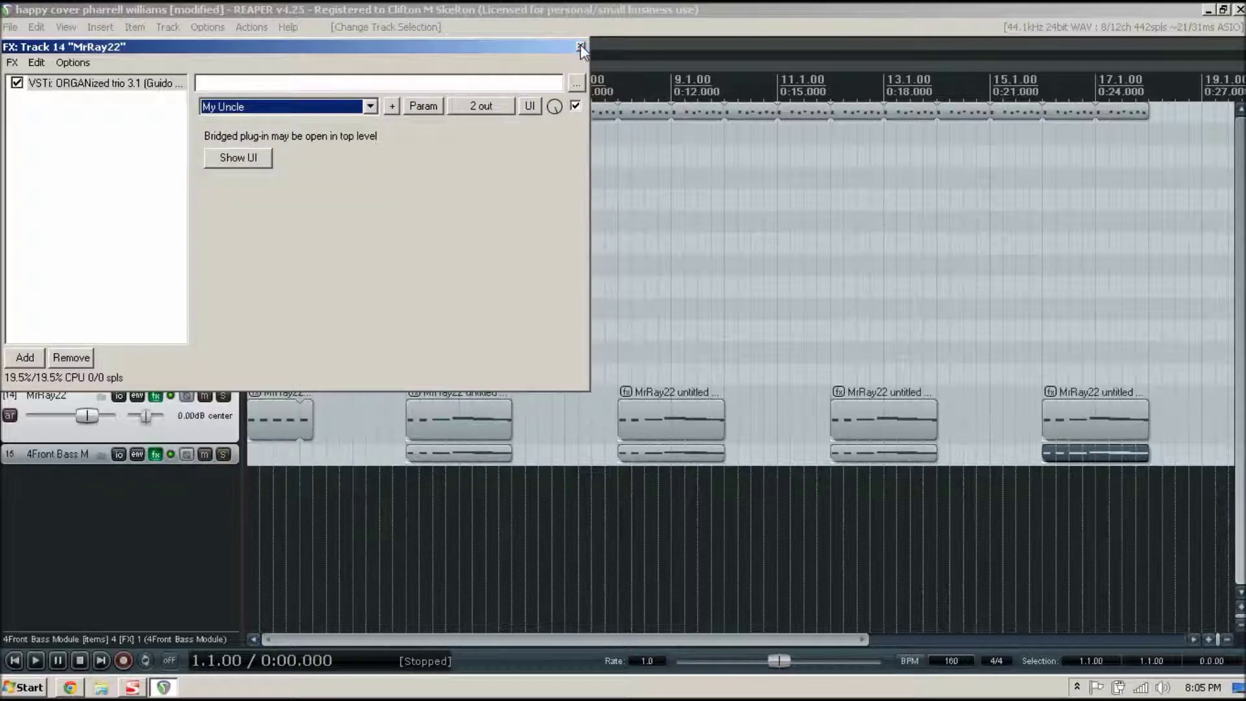
{"action": "left_click", "coordinate": [580, 45]}
- Enlarge the 4Front Bass track and inspect its 4Front Bass Module instrument, closing the plugin windows when done
{"action": "left_click_drag", "start_coordinate": [80, 462], "coordinate": [92, 536]}
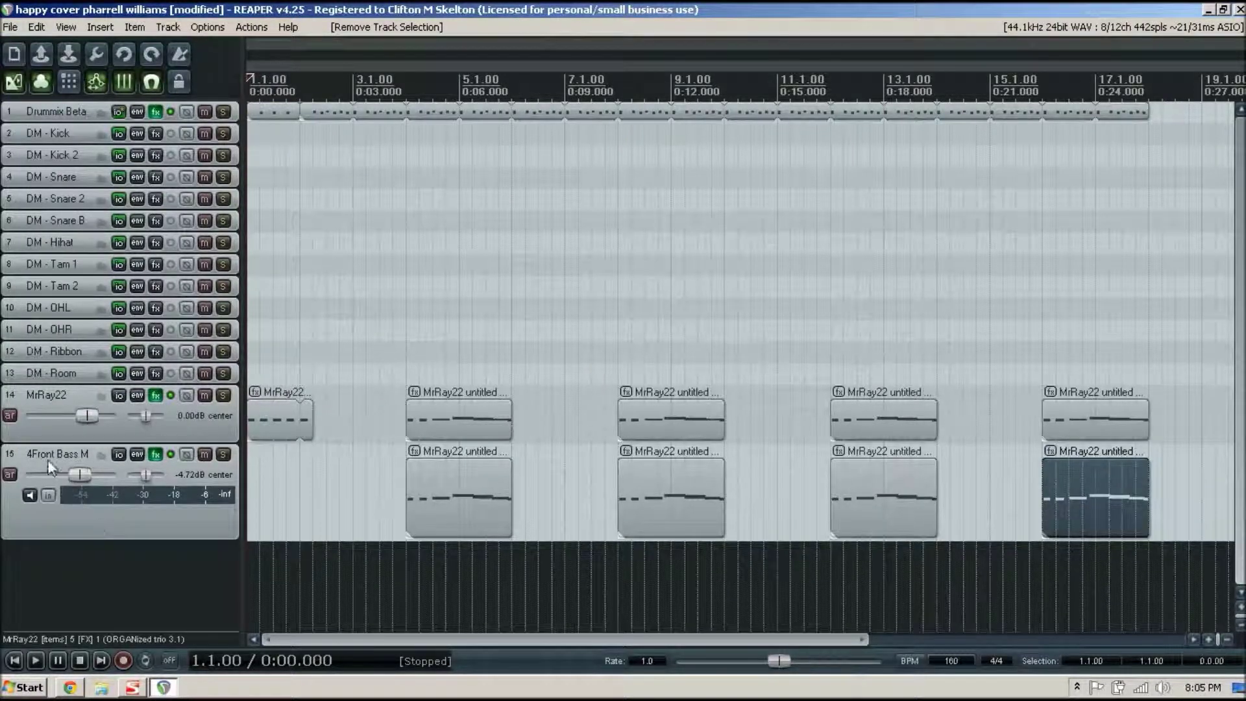
{"action": "left_click", "coordinate": [156, 455]}
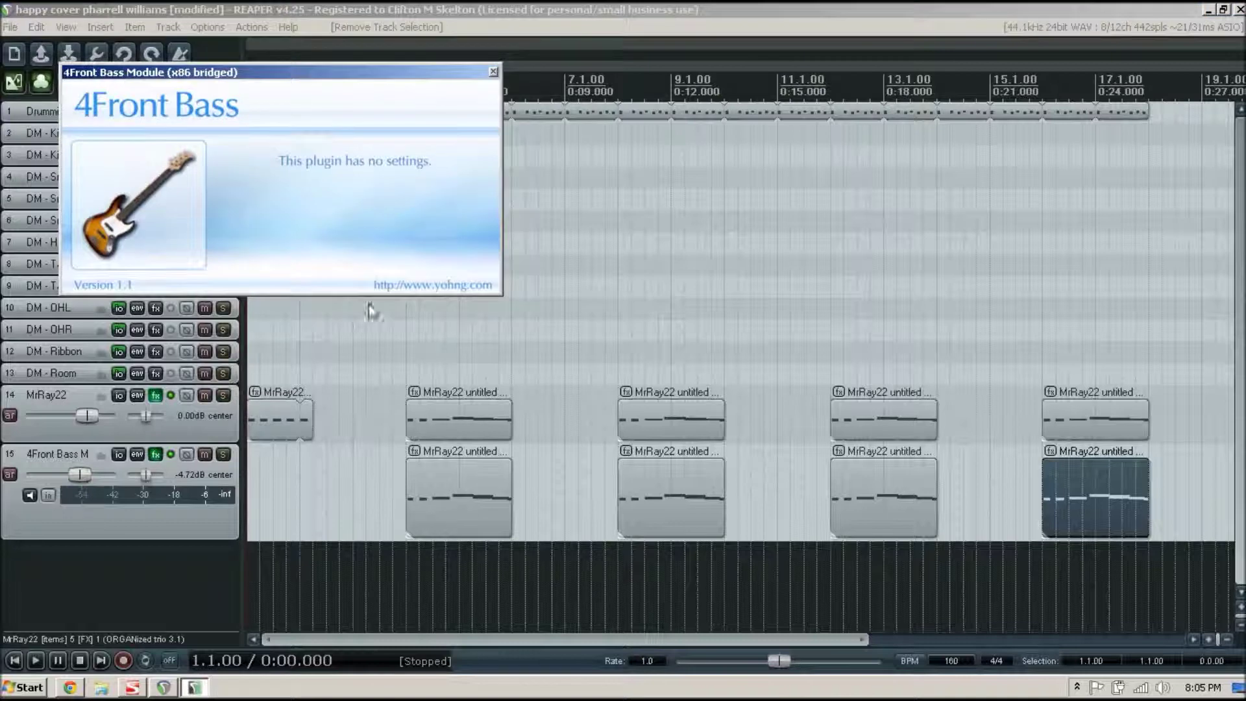
{"action": "left_click", "coordinate": [494, 72]}
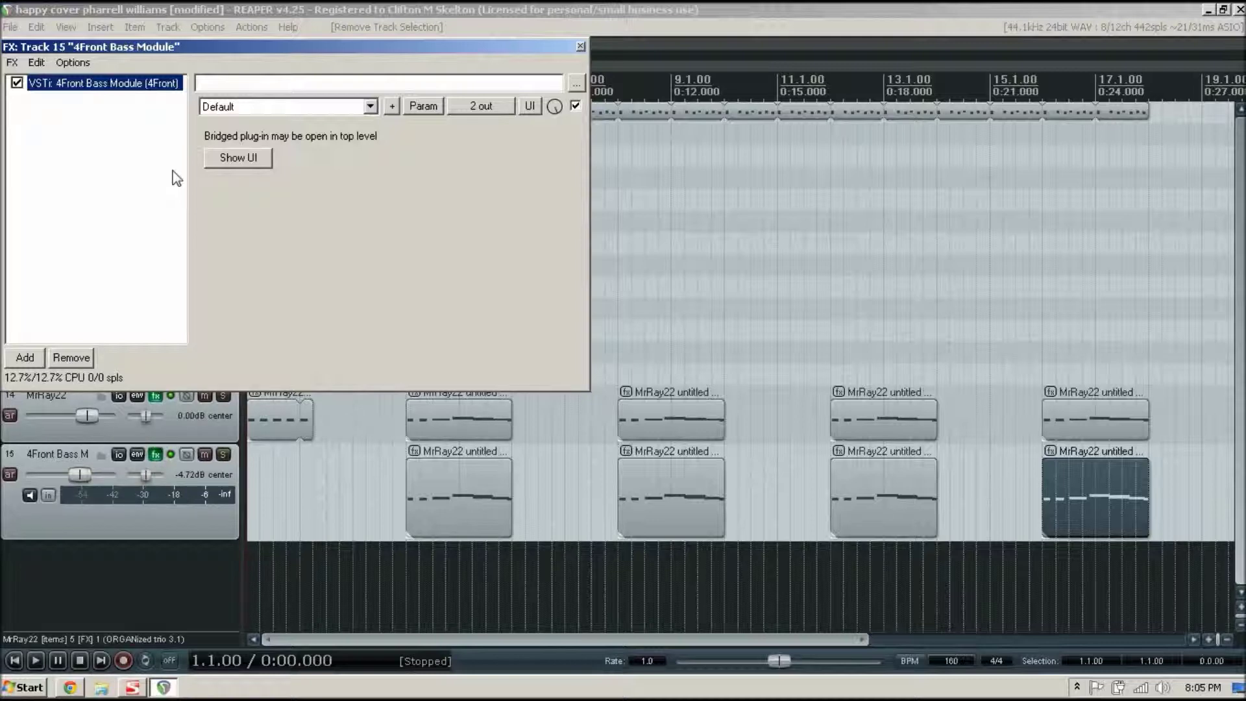
{"action": "left_click", "coordinate": [579, 48]}
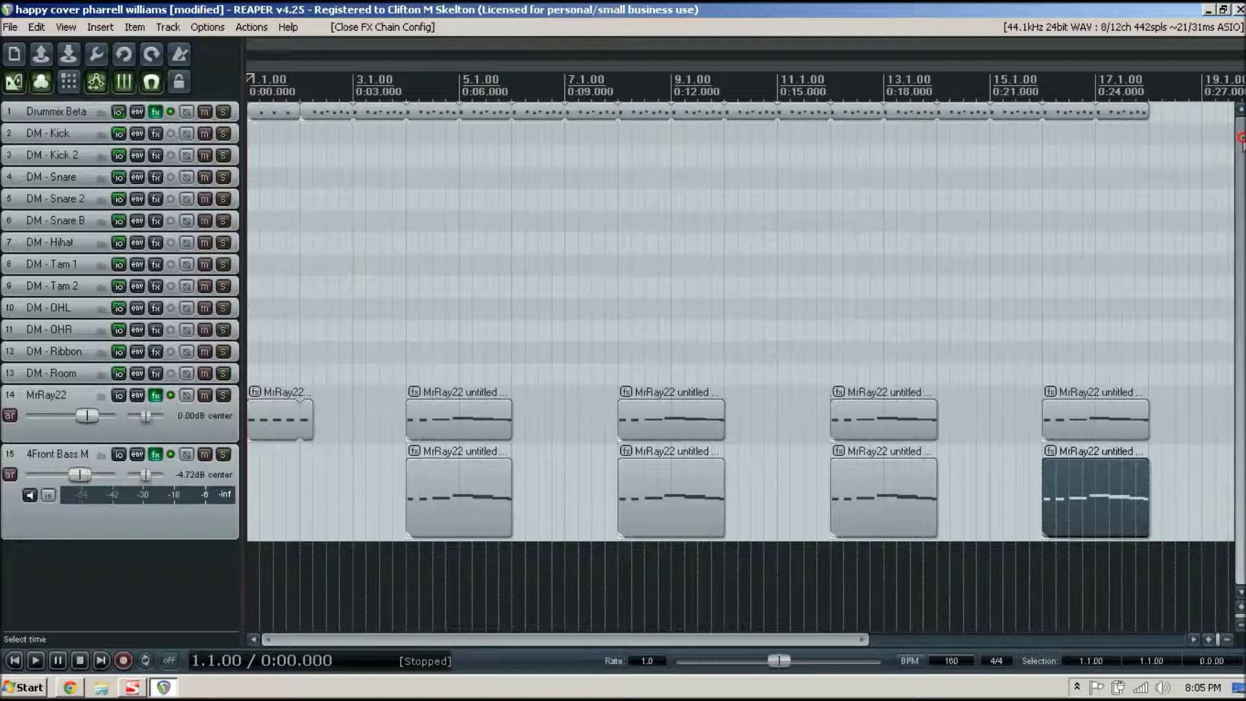
- Open the first Drummix Beta MIDI item, solo its track and play the item from the start, closing the editor when done
{"action": "double_click", "coordinate": [272, 116]}
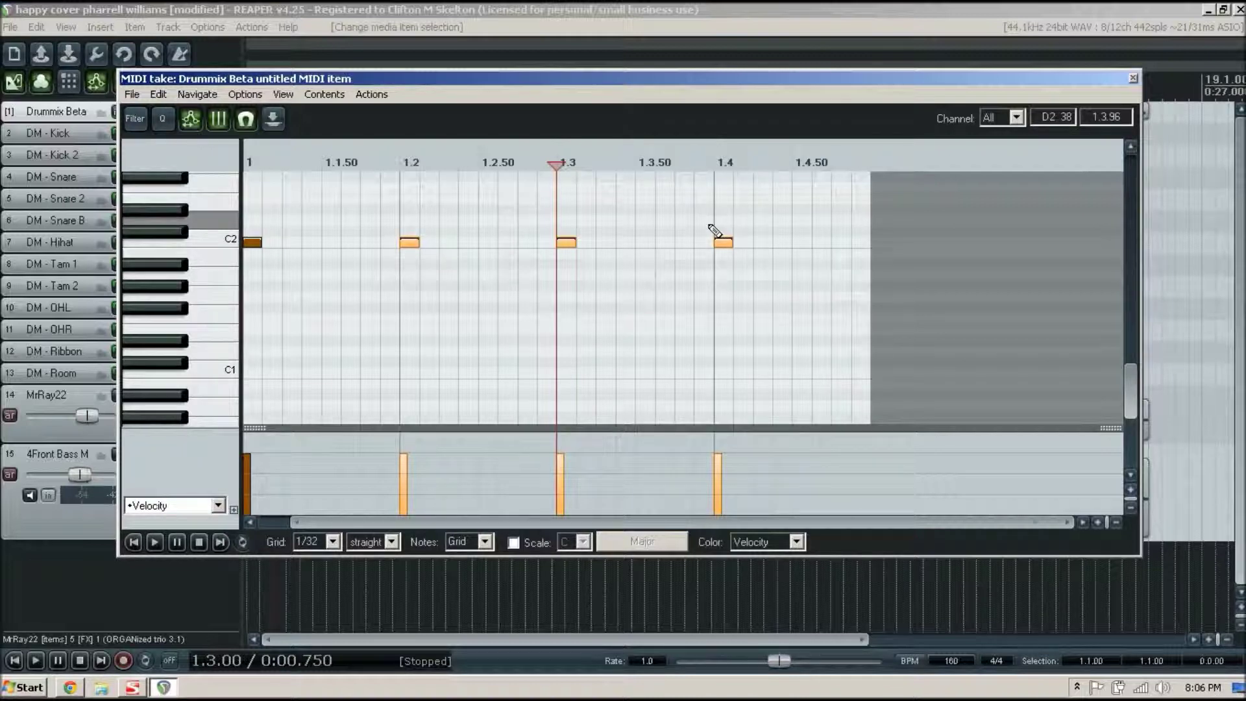
{"action": "key", "text": "Home"}
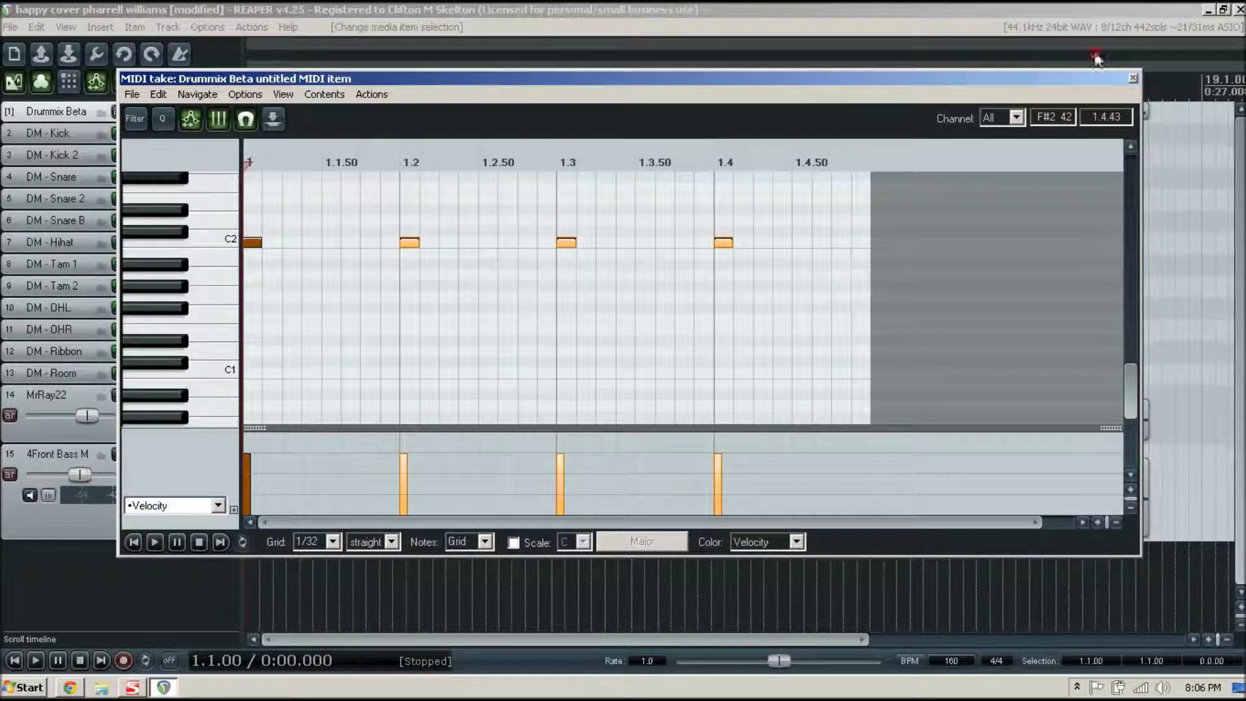
{"action": "left_click_drag", "start_coordinate": [243, 85], "coordinate": [337, 59]}
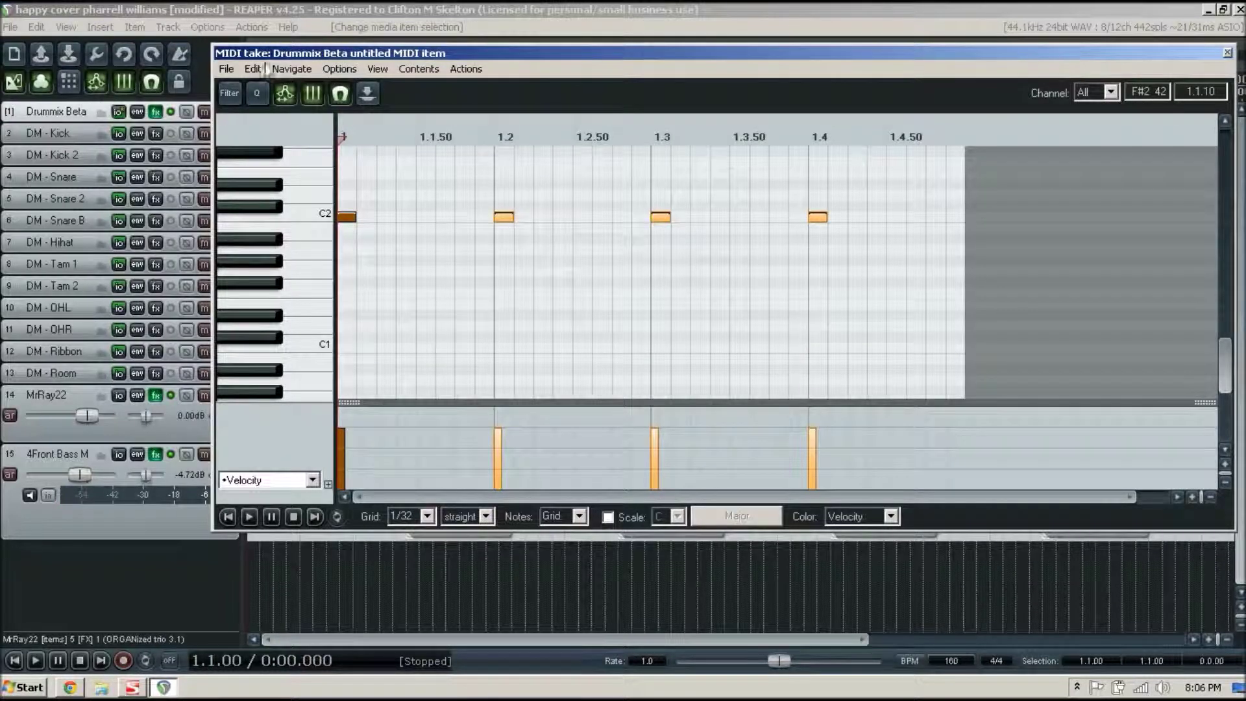
{"action": "left_click_drag", "start_coordinate": [276, 53], "coordinate": [318, 59]}
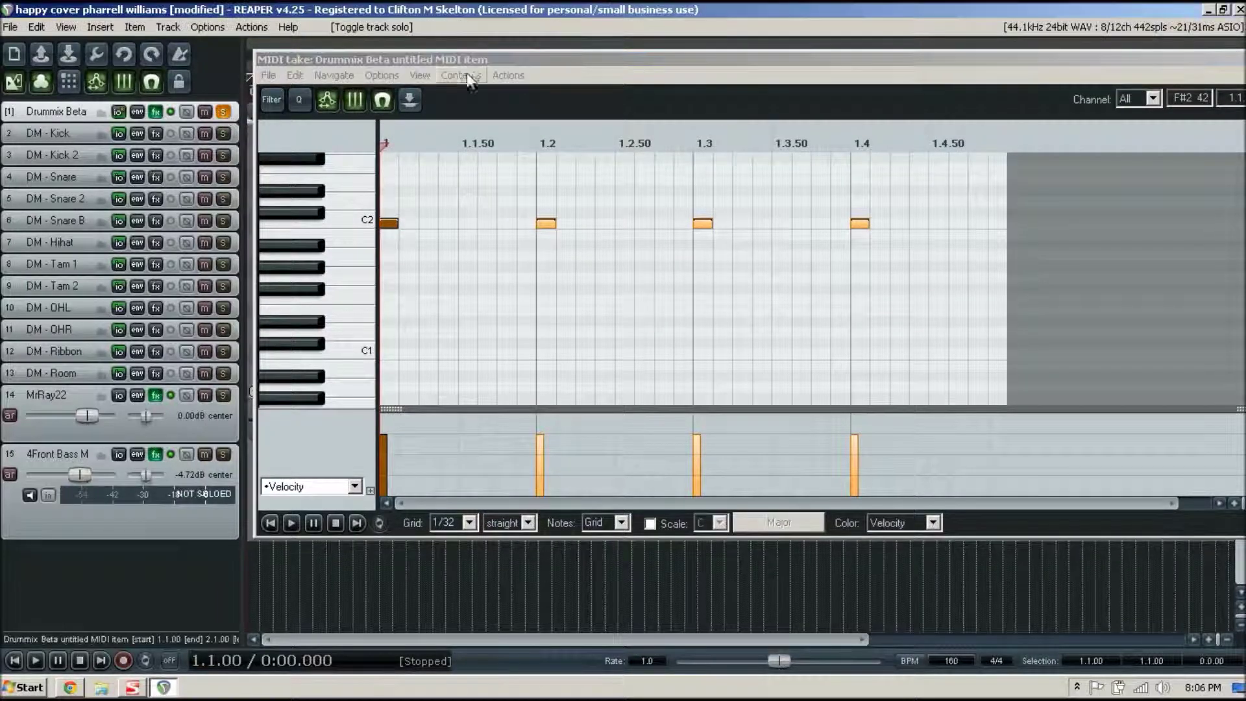
{"action": "left_click", "coordinate": [337, 108]}
{"action": "left_click_drag", "start_coordinate": [338, 68], "coordinate": [213, 78]}
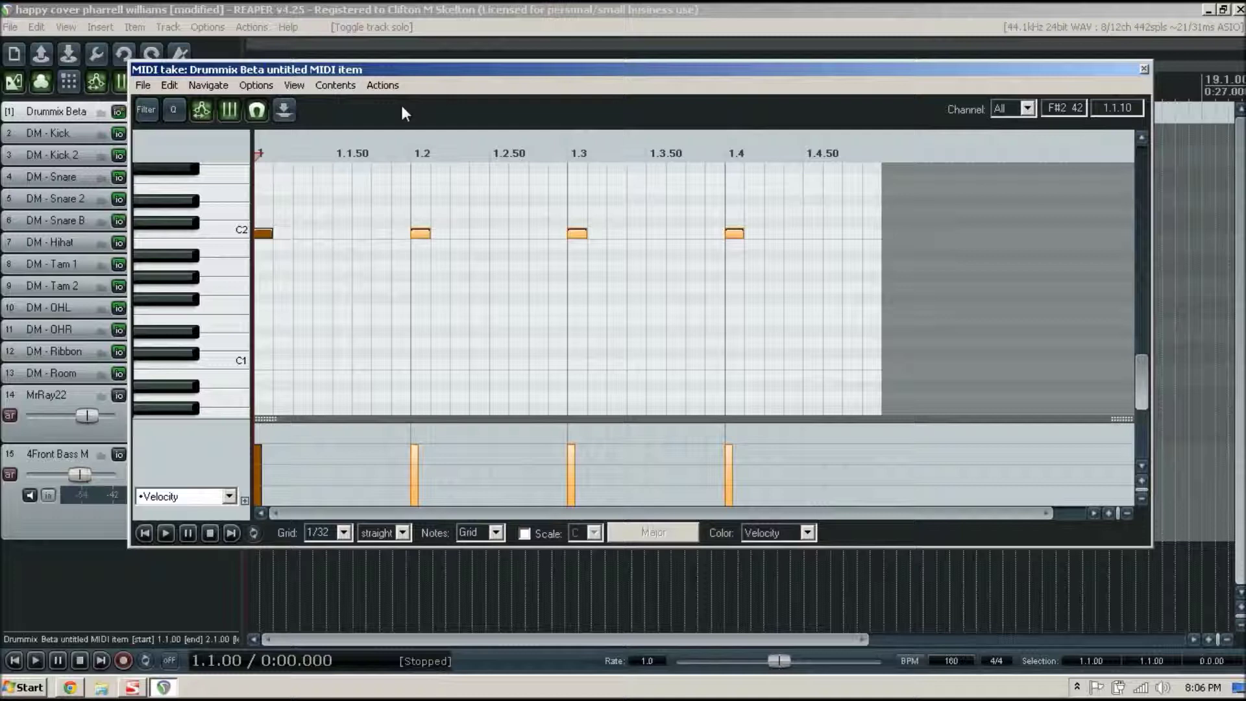
{"action": "key", "text": "space"}
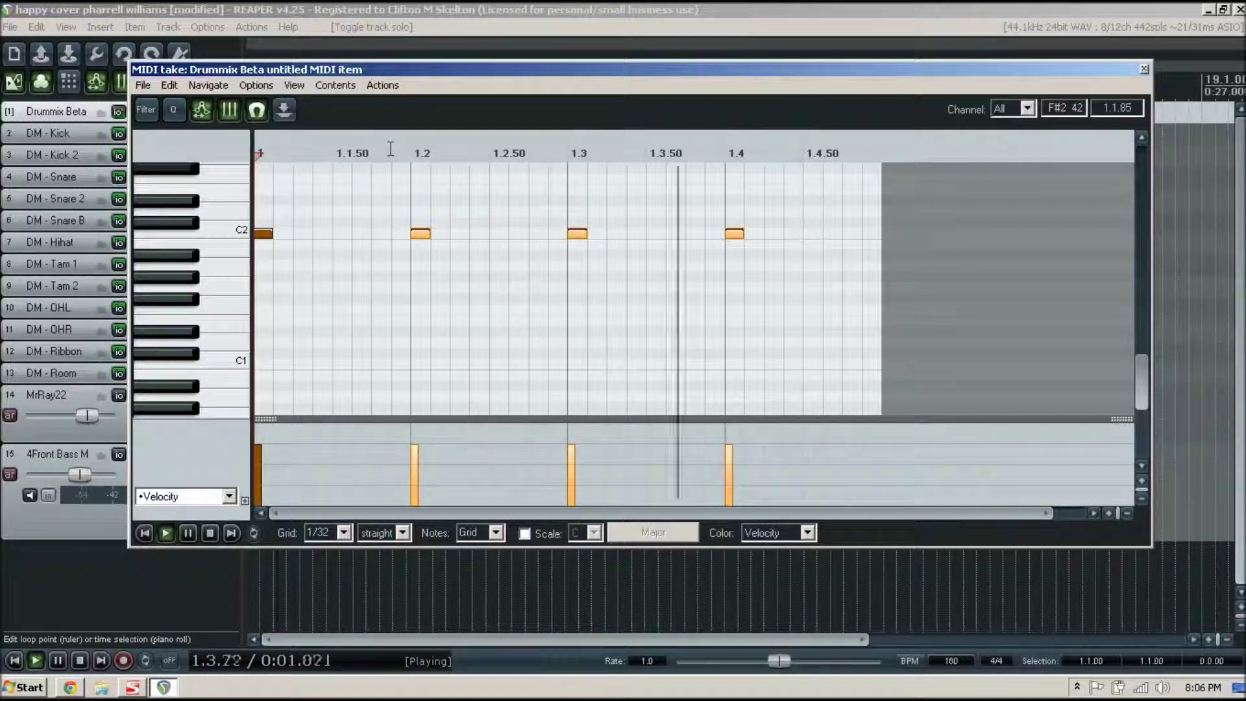
{"action": "key", "text": "space"}
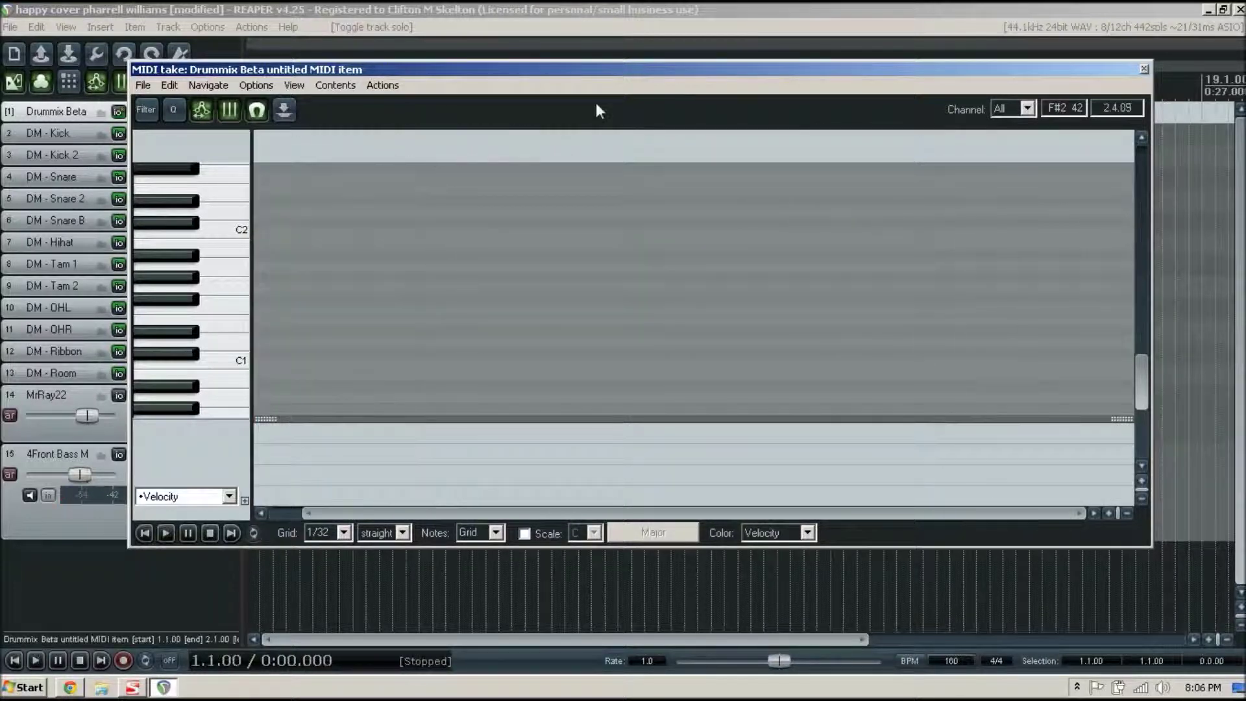
{"action": "left_click", "coordinate": [1143, 66]}
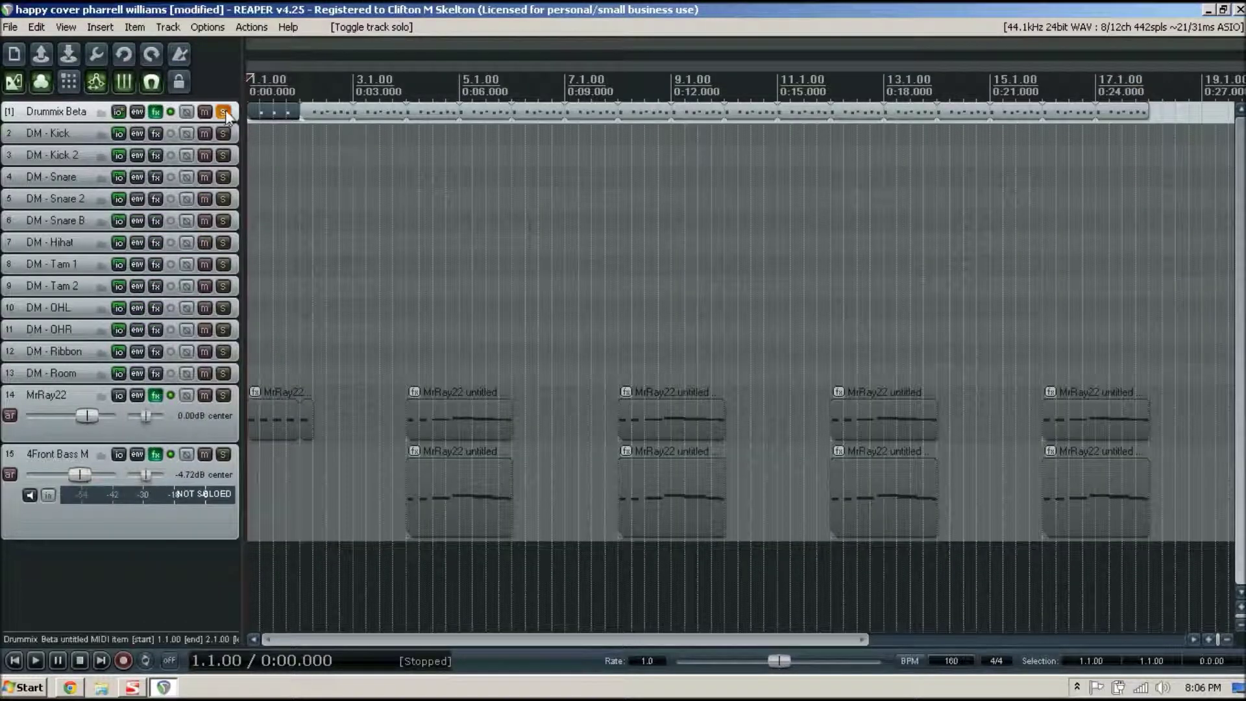
- Open the second Drummix Beta MIDI item, set the loop range from 2.1.00 to 2.4.88 and enable repeat
{"action": "left_click", "coordinate": [329, 113]}
{"action": "double_click", "coordinate": [329, 112]}
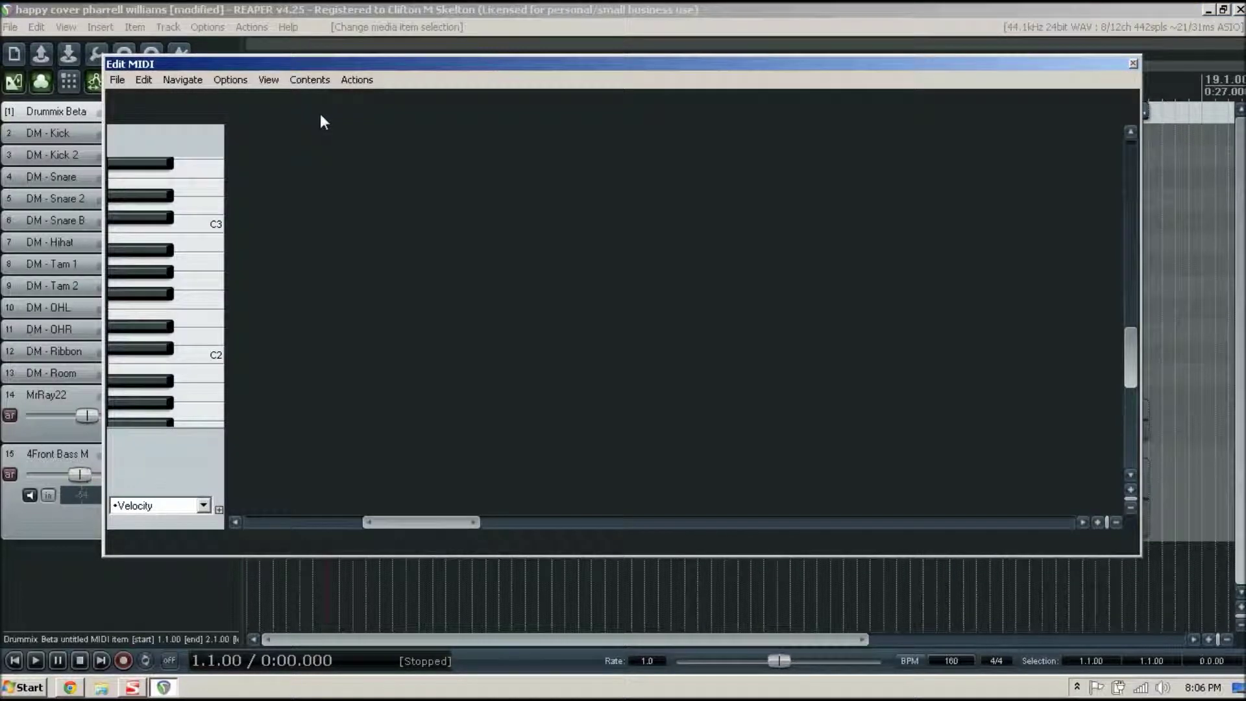
{"action": "left_click_drag", "start_coordinate": [393, 521], "coordinate": [272, 522]}
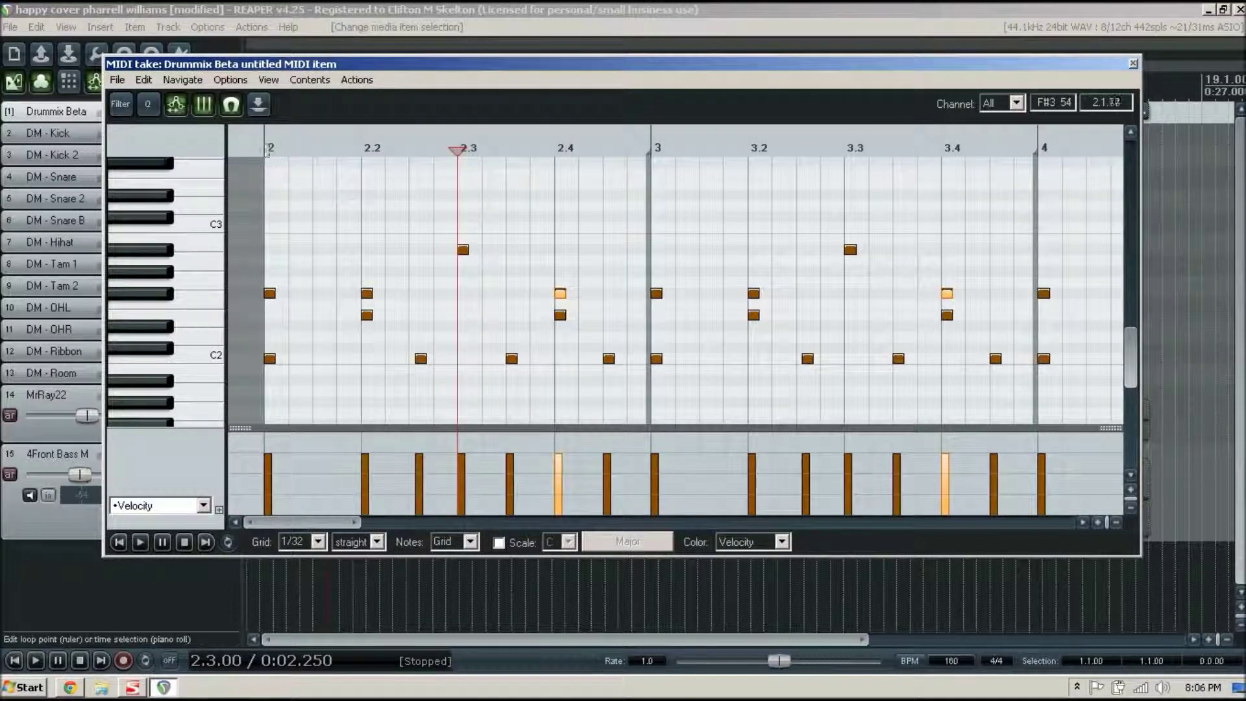
{"action": "left_click_drag", "start_coordinate": [265, 144], "coordinate": [469, 144]}
{"action": "left_click_drag", "start_coordinate": [570, 143], "coordinate": [649, 145]}
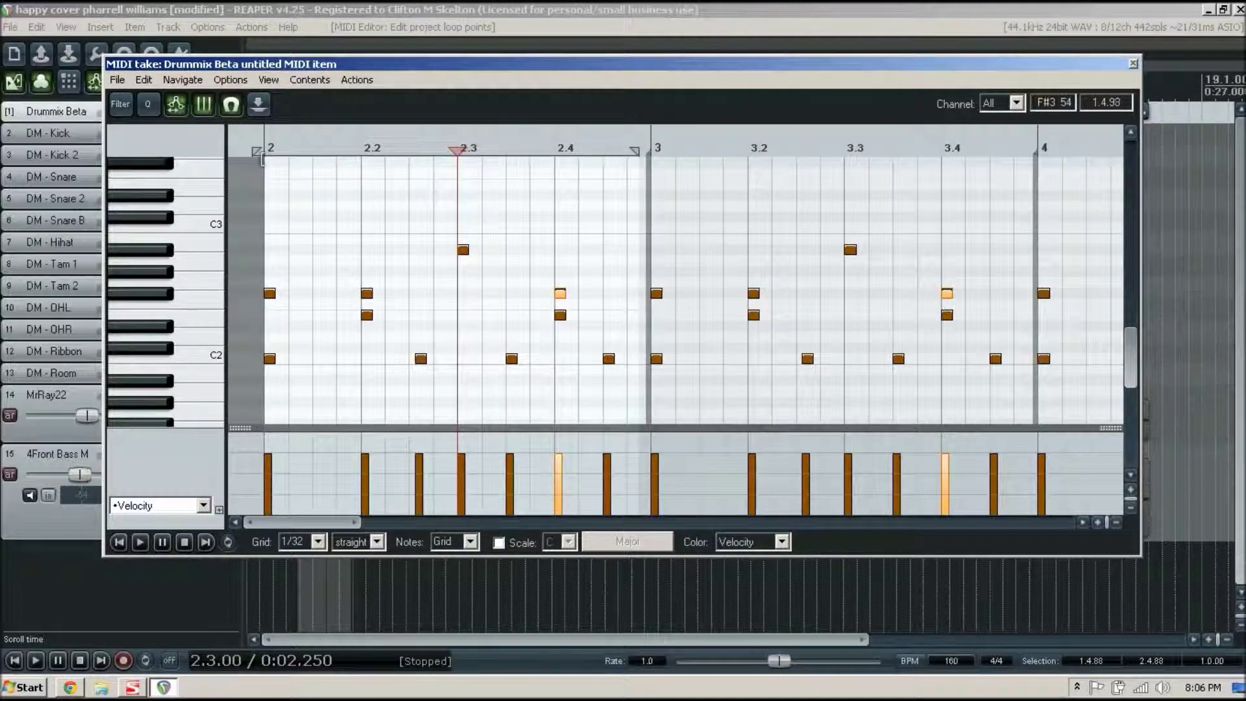
{"action": "left_click_drag", "start_coordinate": [256, 150], "coordinate": [265, 149]}
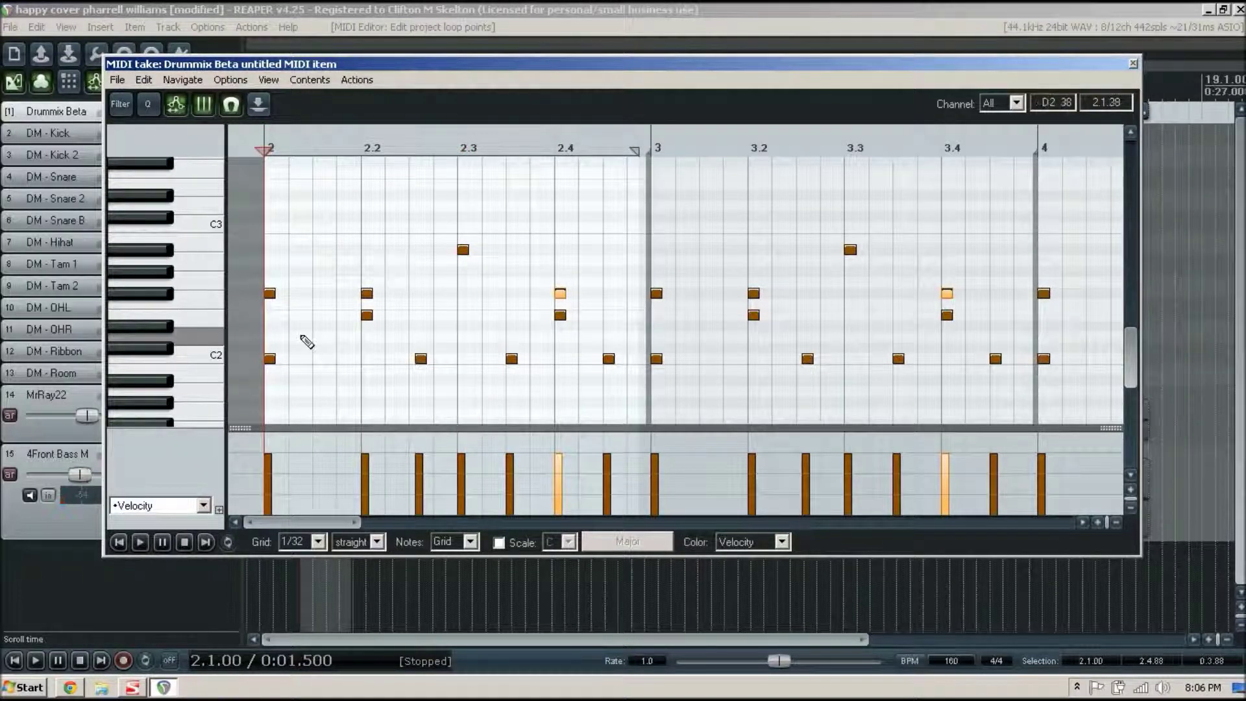
{"action": "left_click", "coordinate": [228, 541]}
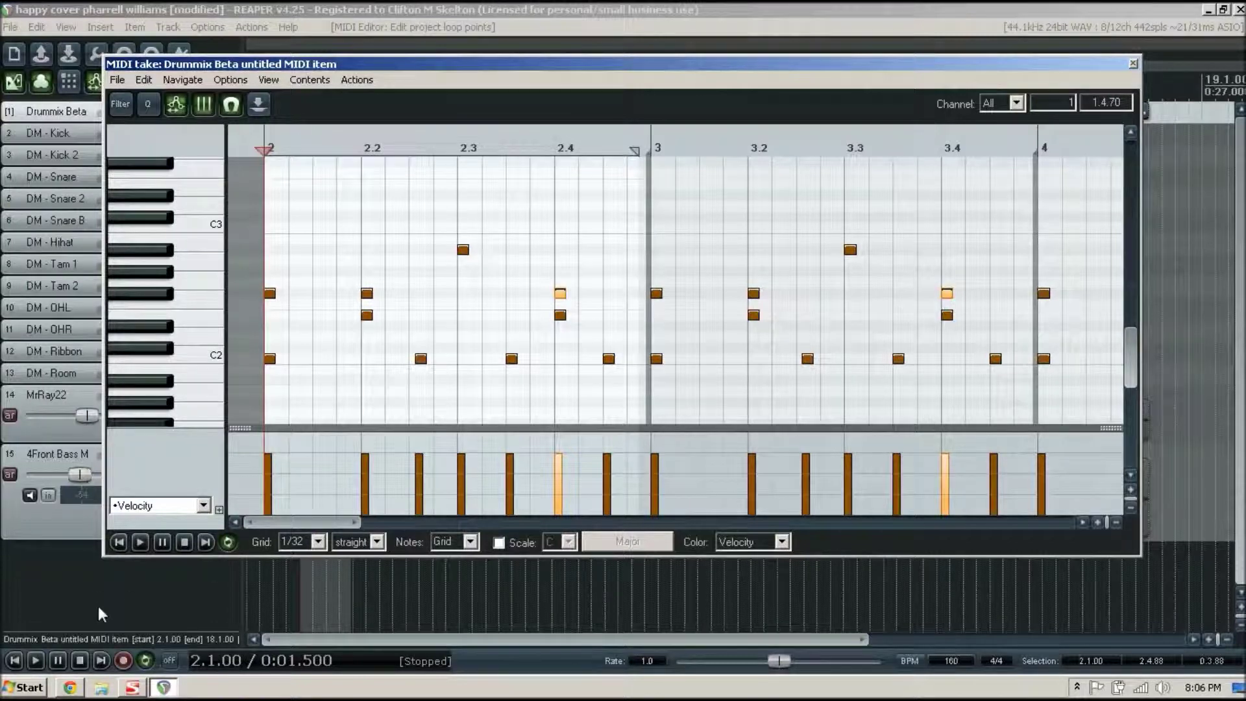
- Switch to YouTube in Chrome, play the Pharrell Williams "Happy" music video up to 0:21 and return to REAPER's MIDI editor
{"action": "left_click", "coordinate": [69, 687]}
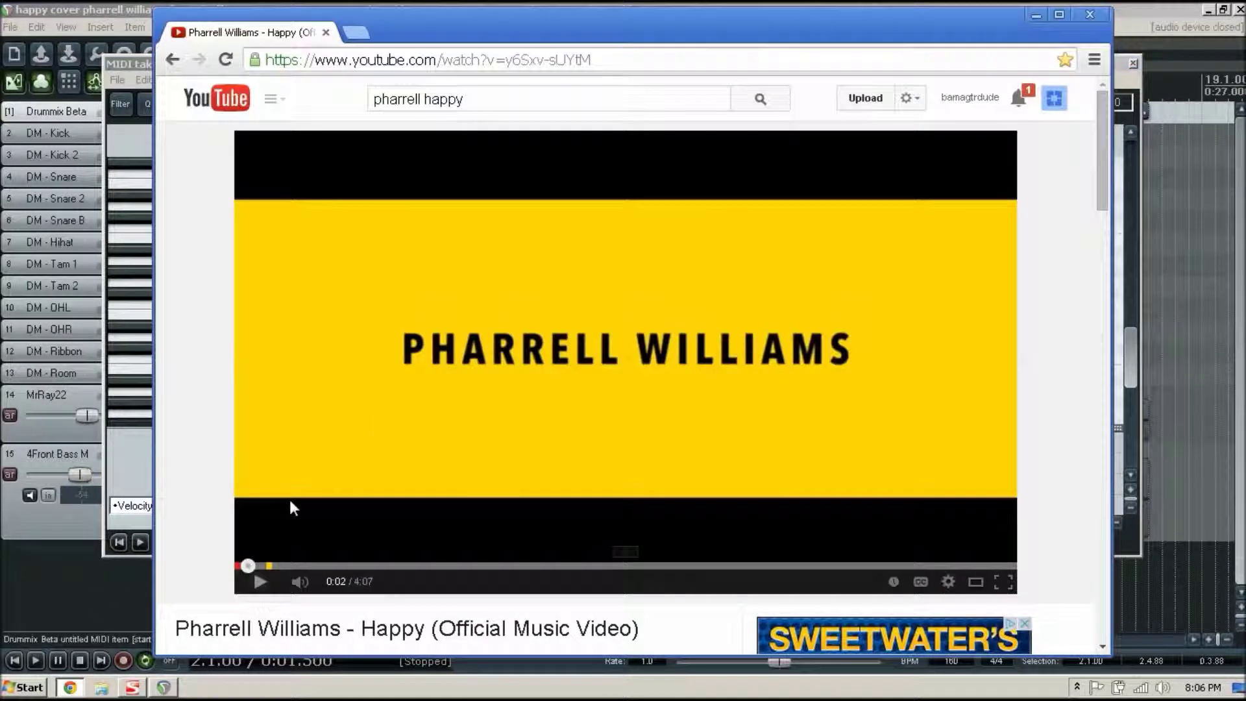
{"action": "left_click", "coordinate": [260, 584]}
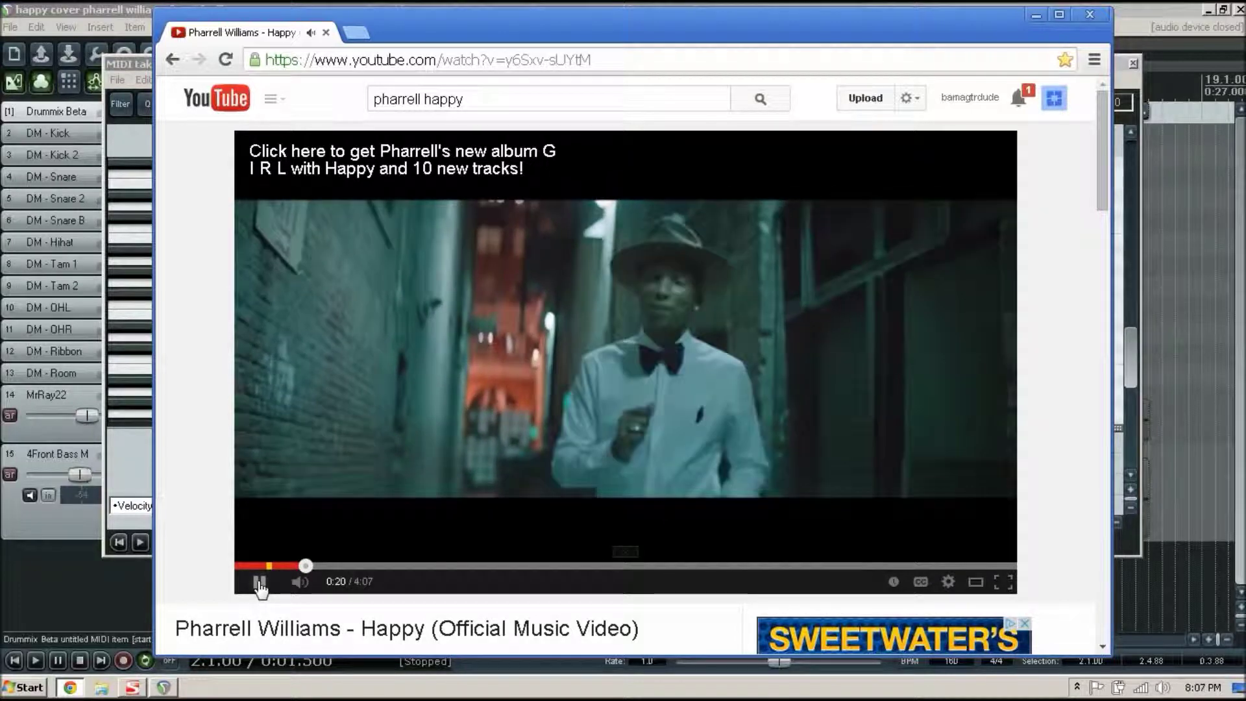
{"action": "left_click", "coordinate": [259, 582]}
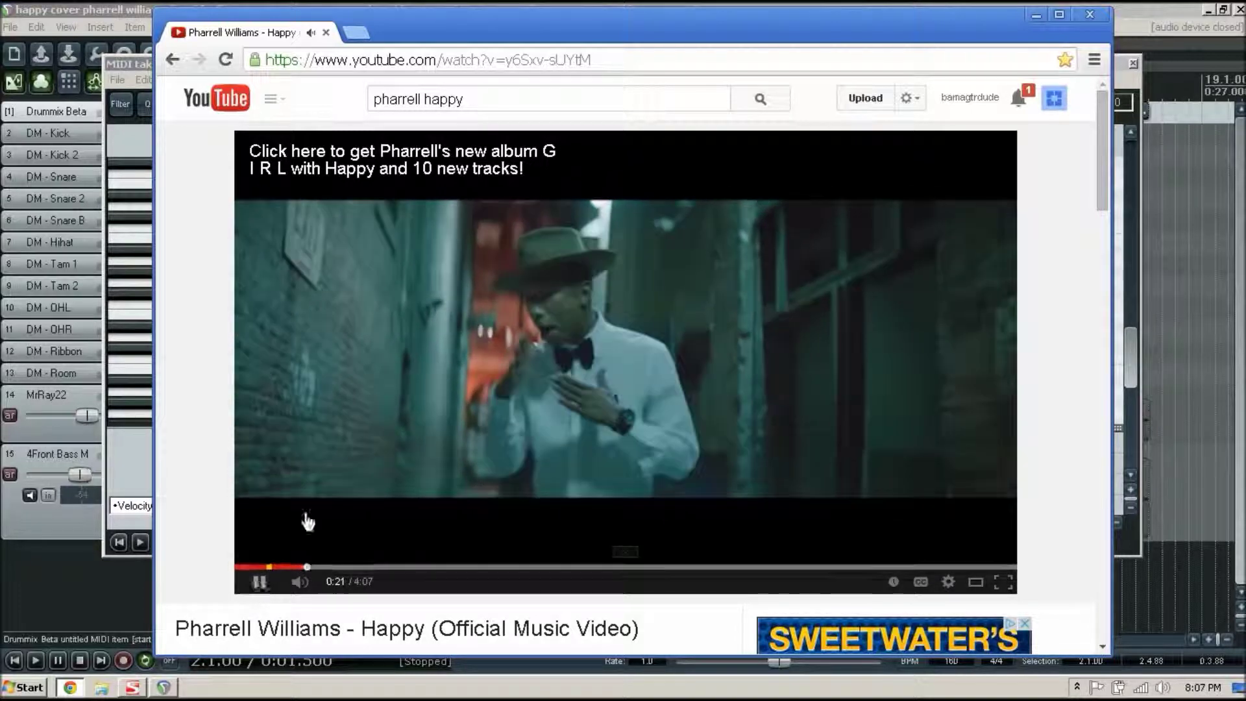
{"action": "left_click", "coordinate": [130, 64]}
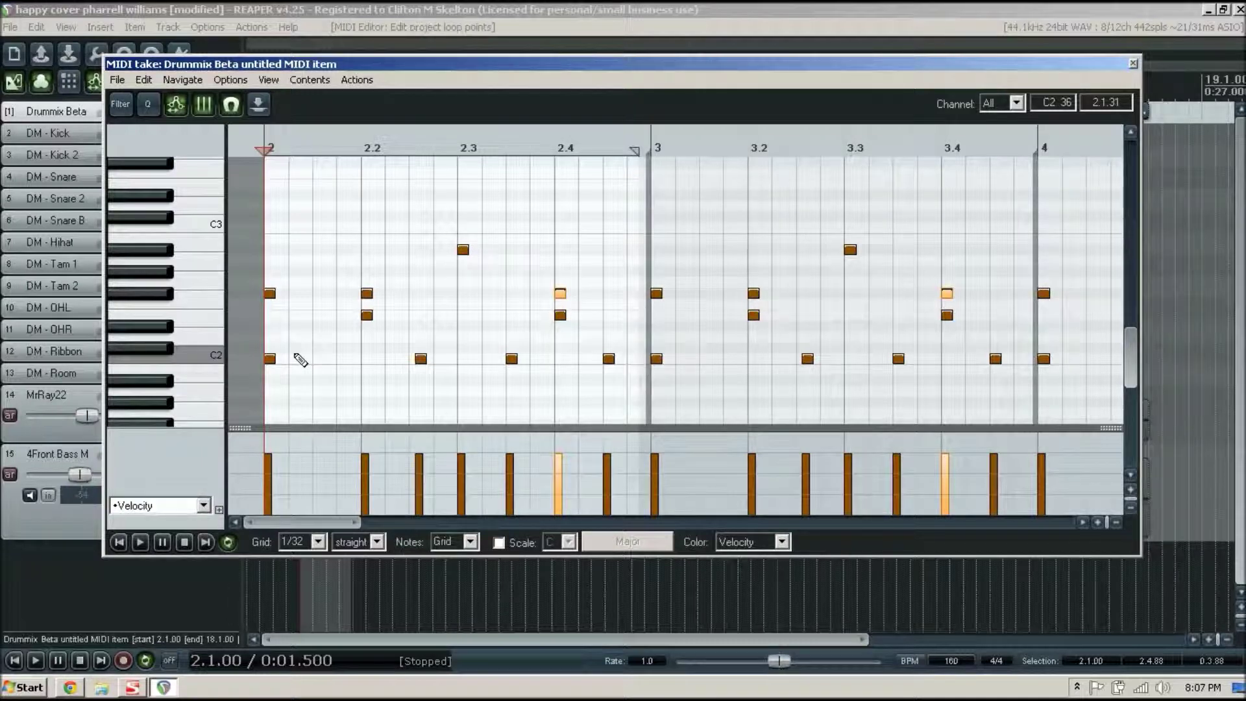
- Extend the loop end to 3.1.00 and play the bar 2 drum pattern in a loop from 2.1.00
{"action": "left_click_drag", "start_coordinate": [647, 148], "coordinate": [650, 147]}
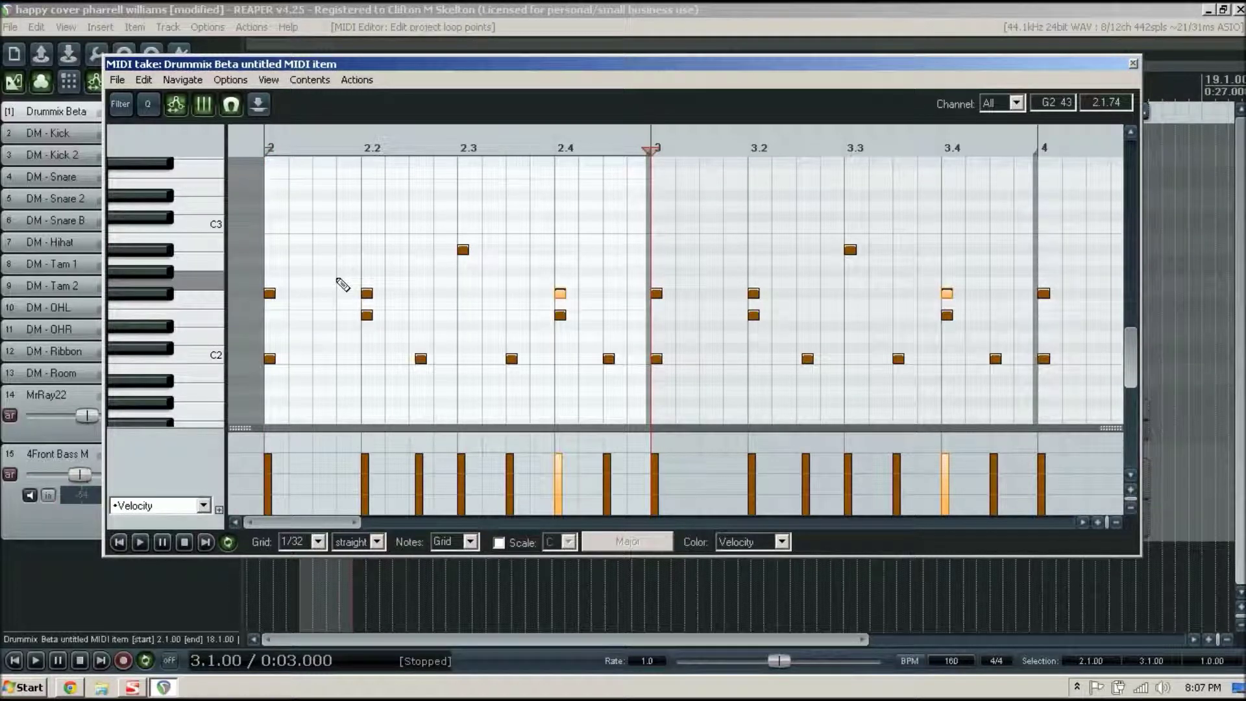
{"action": "key", "text": "space"}
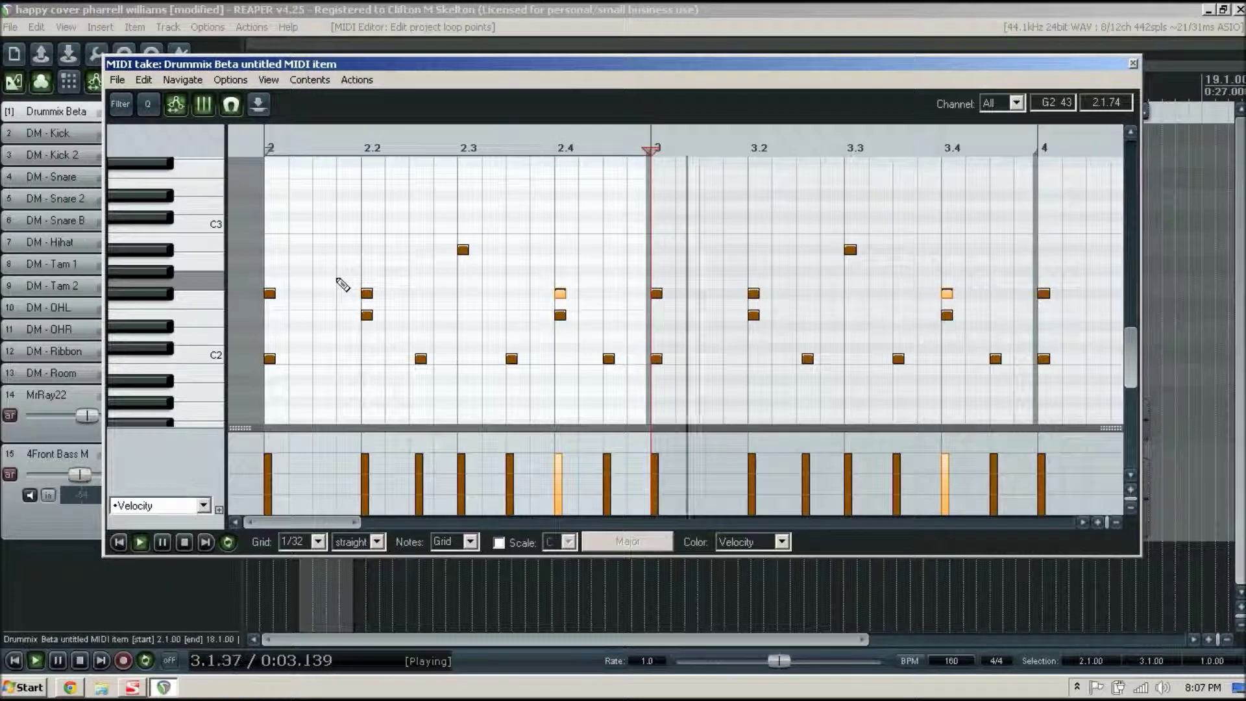
{"action": "key", "text": "space"}
{"action": "left_click", "coordinate": [265, 139]}
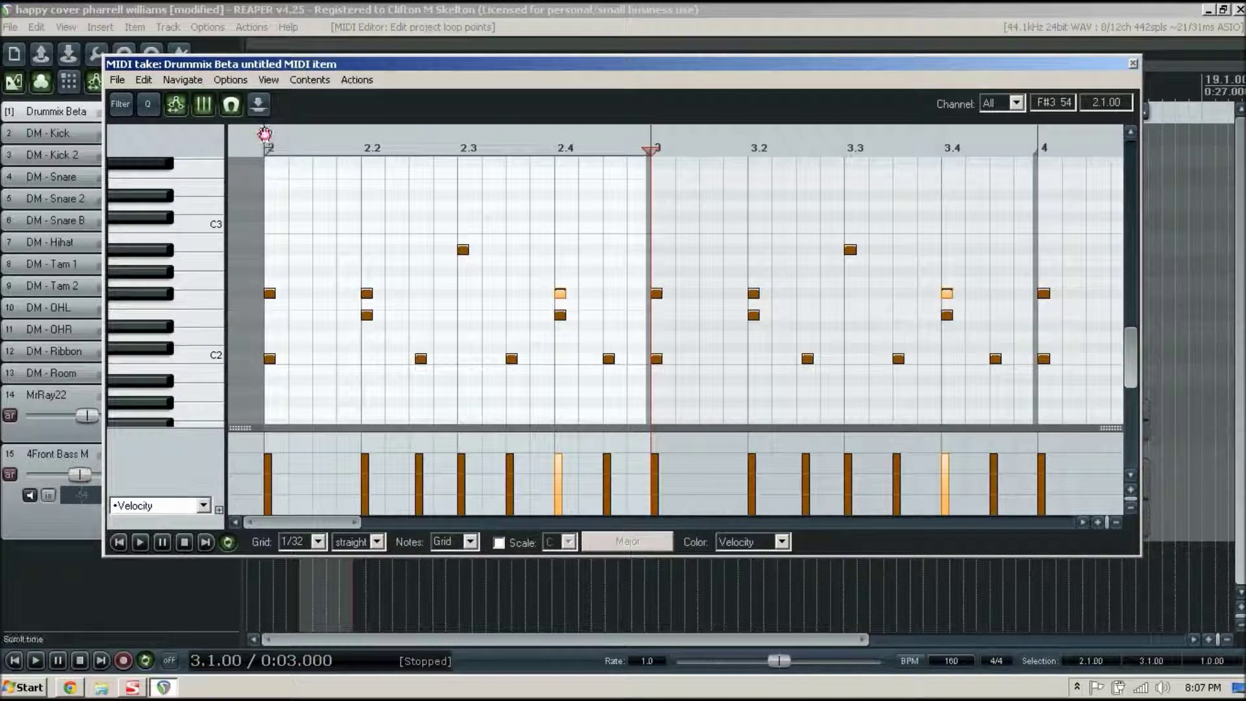
{"action": "key", "text": "space"}
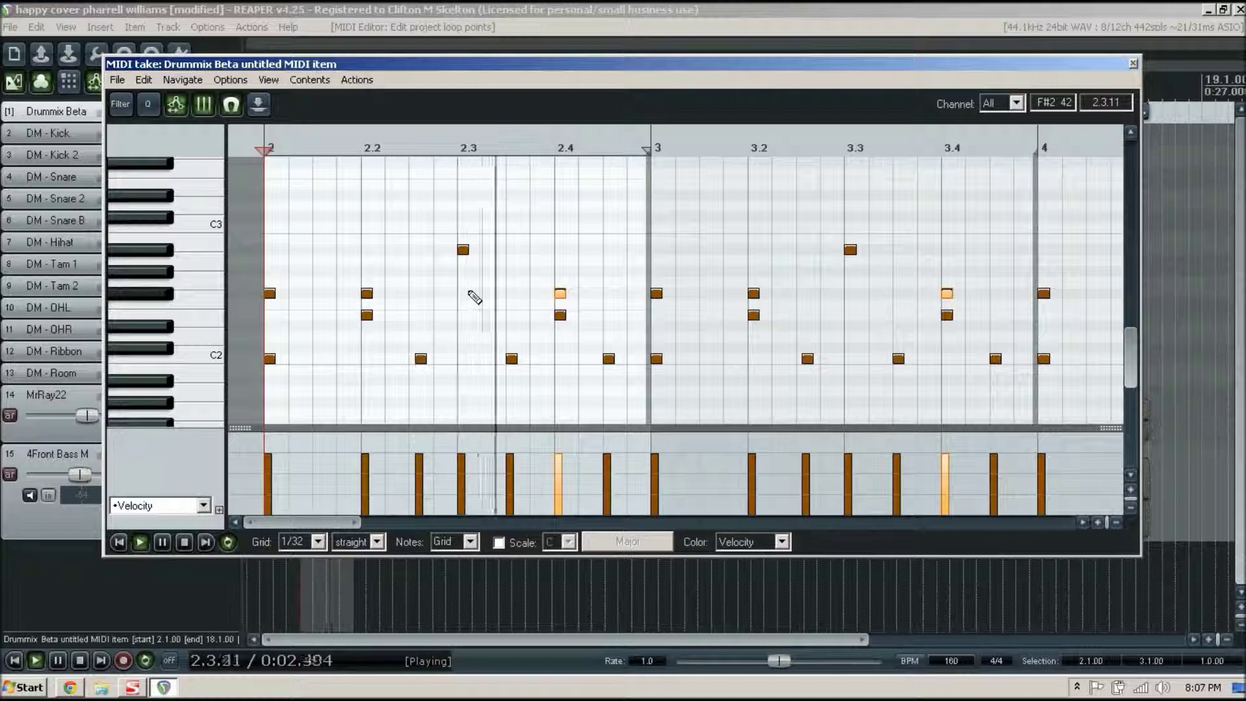
{"action": "key", "text": "space"}
- Switch to YouTube again, continue the "Happy" video up to 0:32 to compare its beat, and return to REAPER's MIDI editor
{"action": "left_click", "coordinate": [70, 687]}
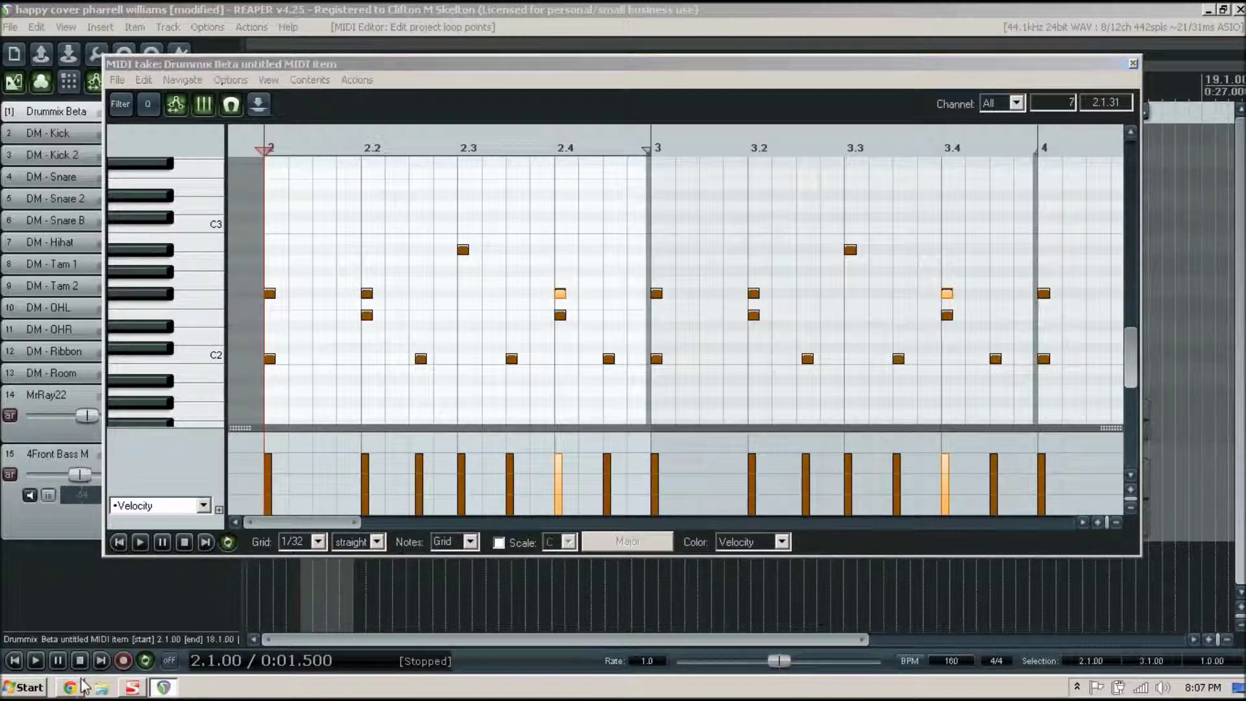
{"action": "left_click", "coordinate": [259, 583]}
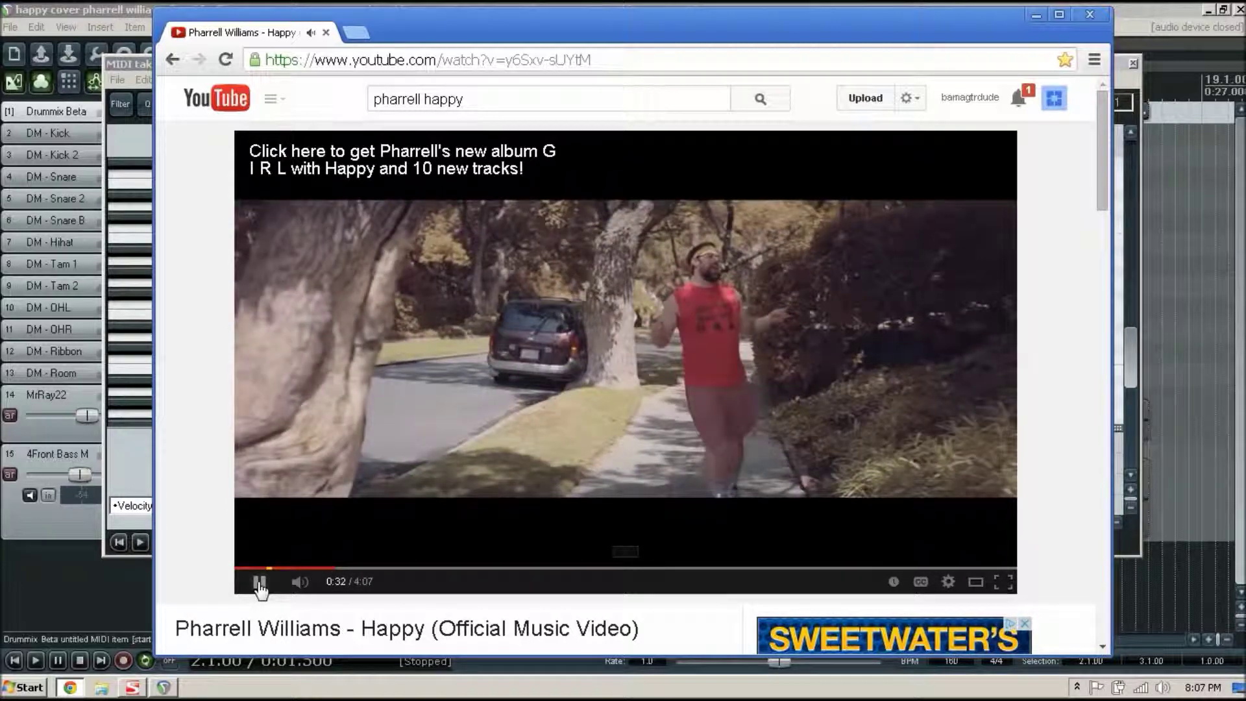
{"action": "left_click", "coordinate": [259, 584]}
{"action": "left_click", "coordinate": [126, 64]}
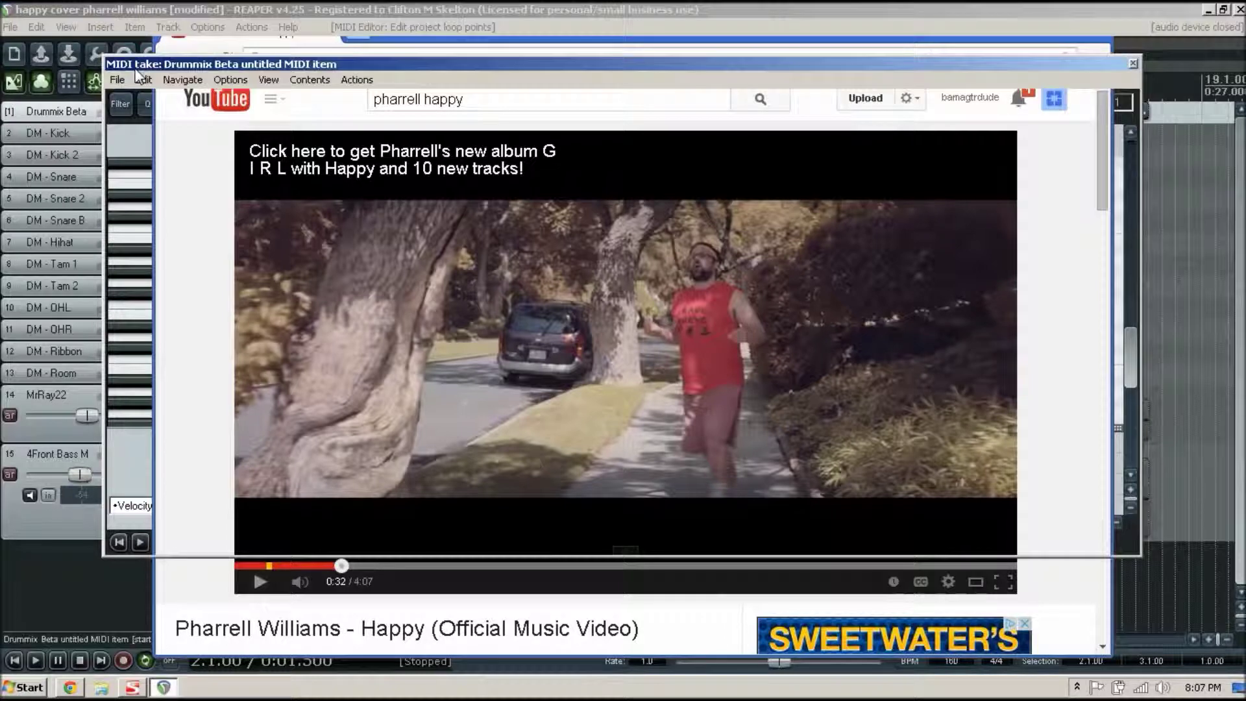
- Replay the looped bar 2 drum pattern from 2.1.00 and close the MIDI editor
{"action": "key", "text": "space"}
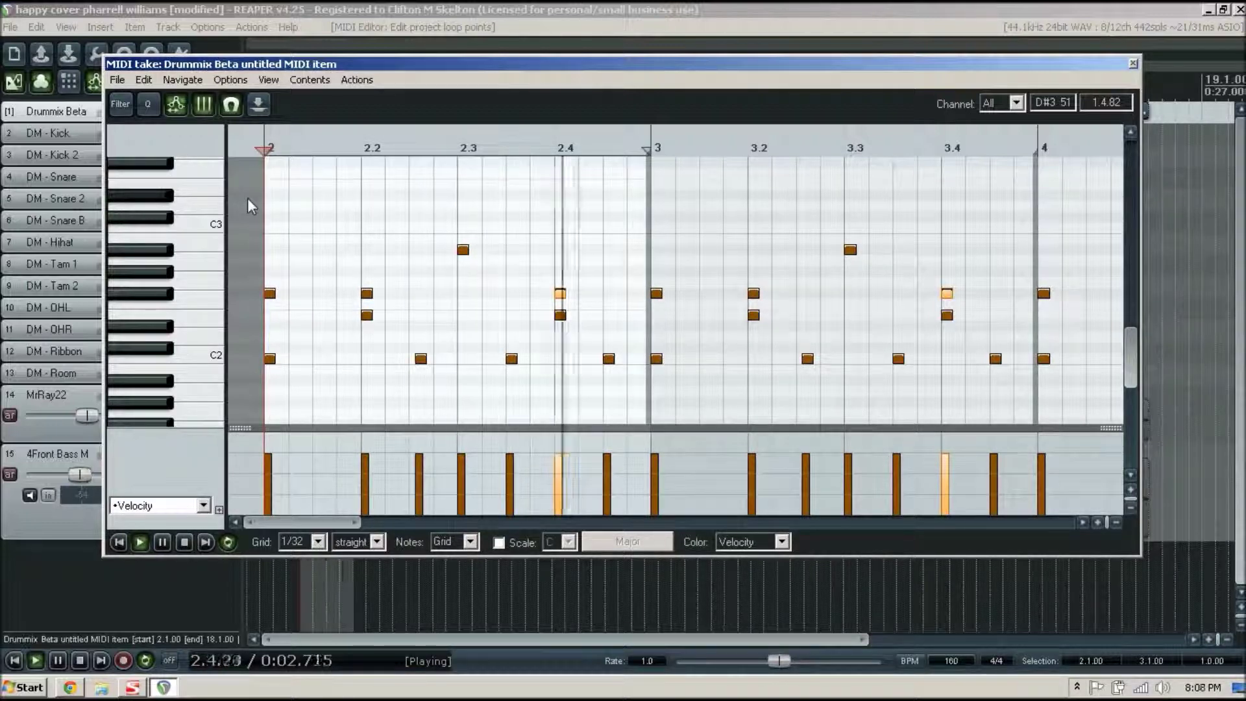
{"action": "key", "text": "space"}
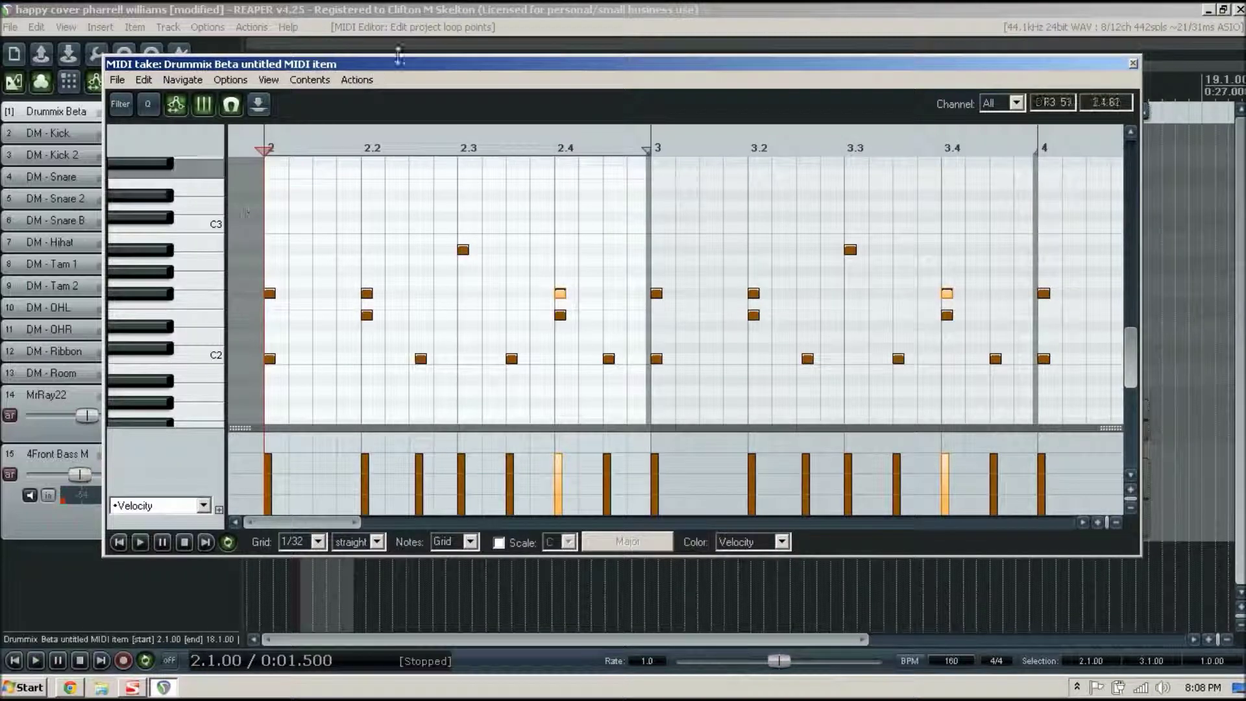
{"action": "left_click", "coordinate": [1133, 63]}
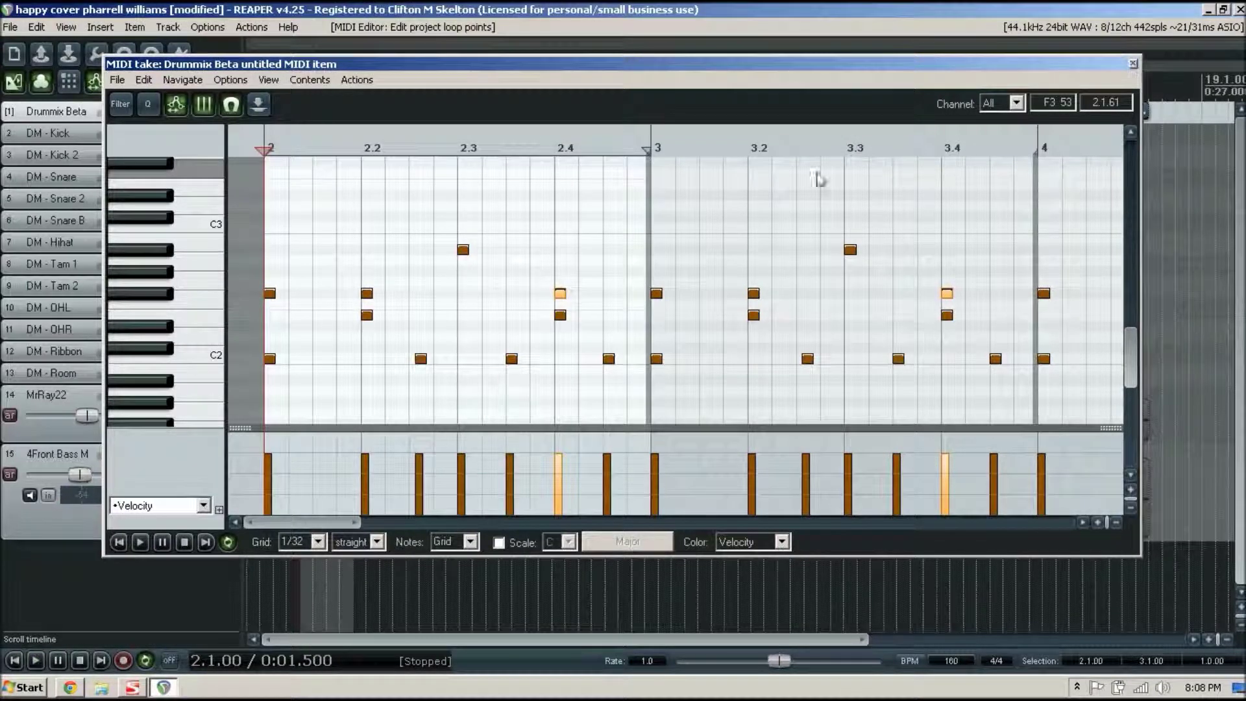
- Remove the loop selection, unsolo the Drummix Beta track and return the edit cursor to the project start
{"action": "key", "text": "Escape"}
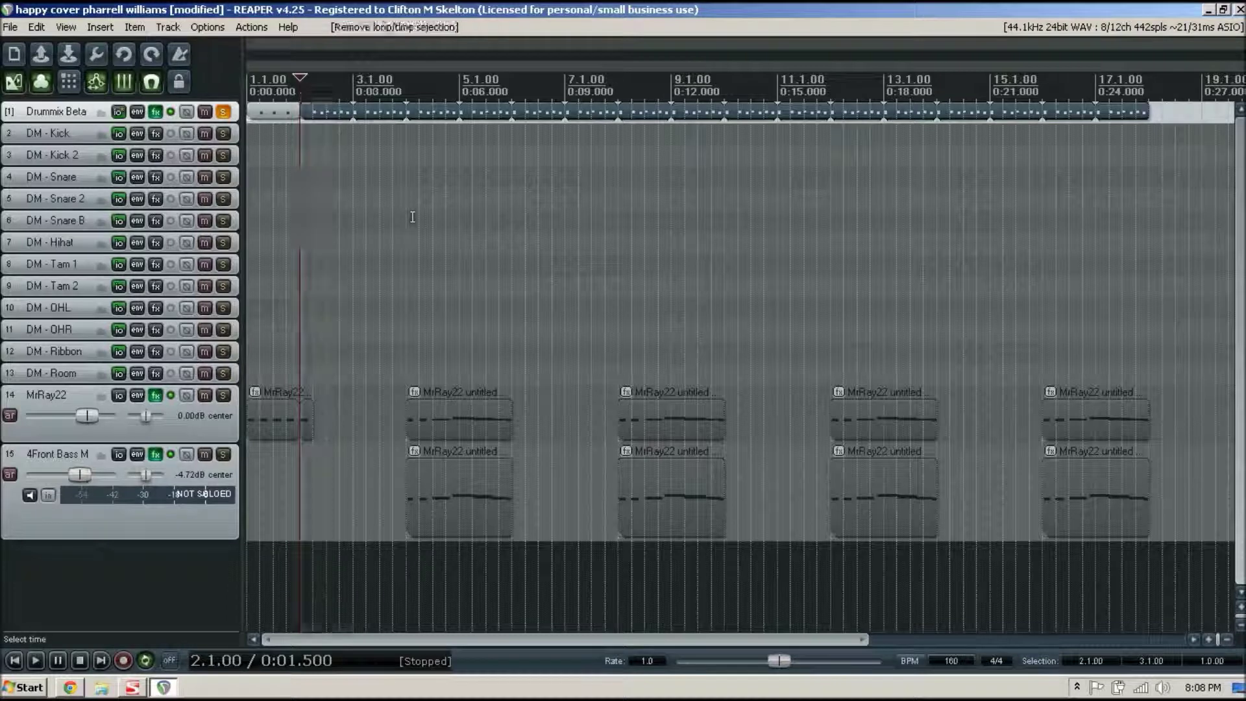
{"action": "left_click", "coordinate": [223, 112]}
{"action": "key", "text": "Home"}
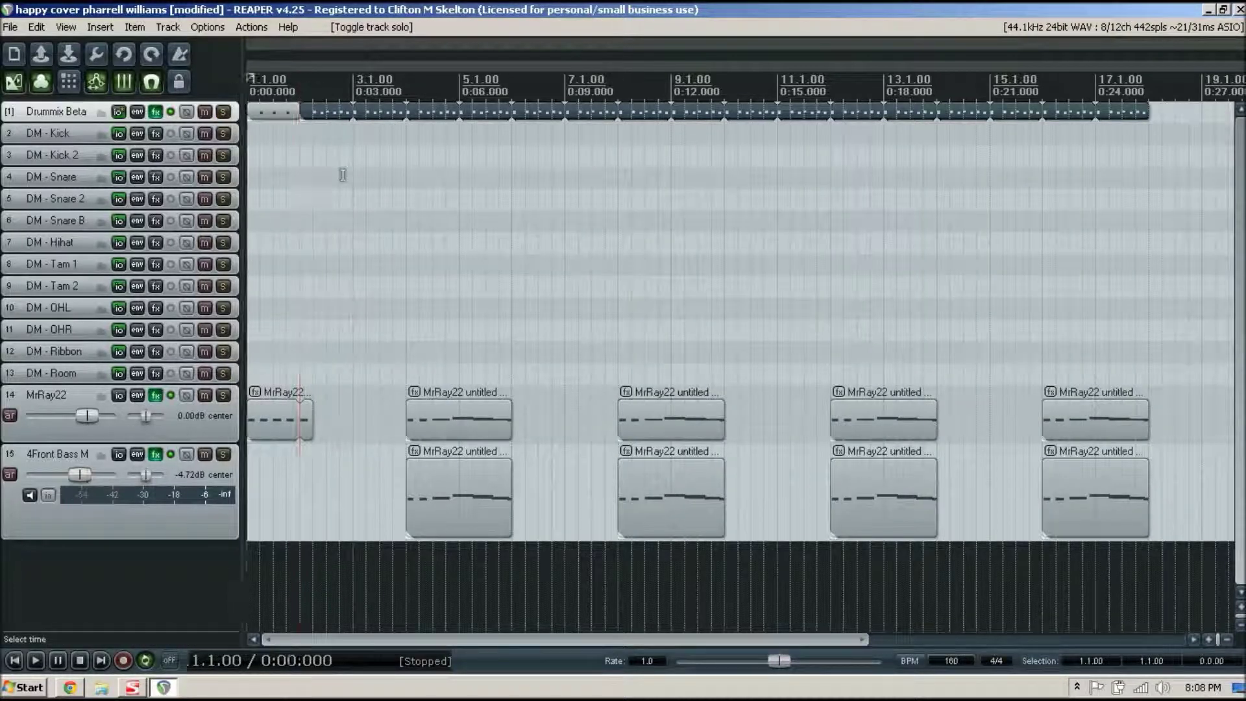
- Open the first MrRay22 MIDI item and place C4 notes above the existing notes at the start of bars 1 and 2
{"action": "double_click", "coordinate": [278, 438]}
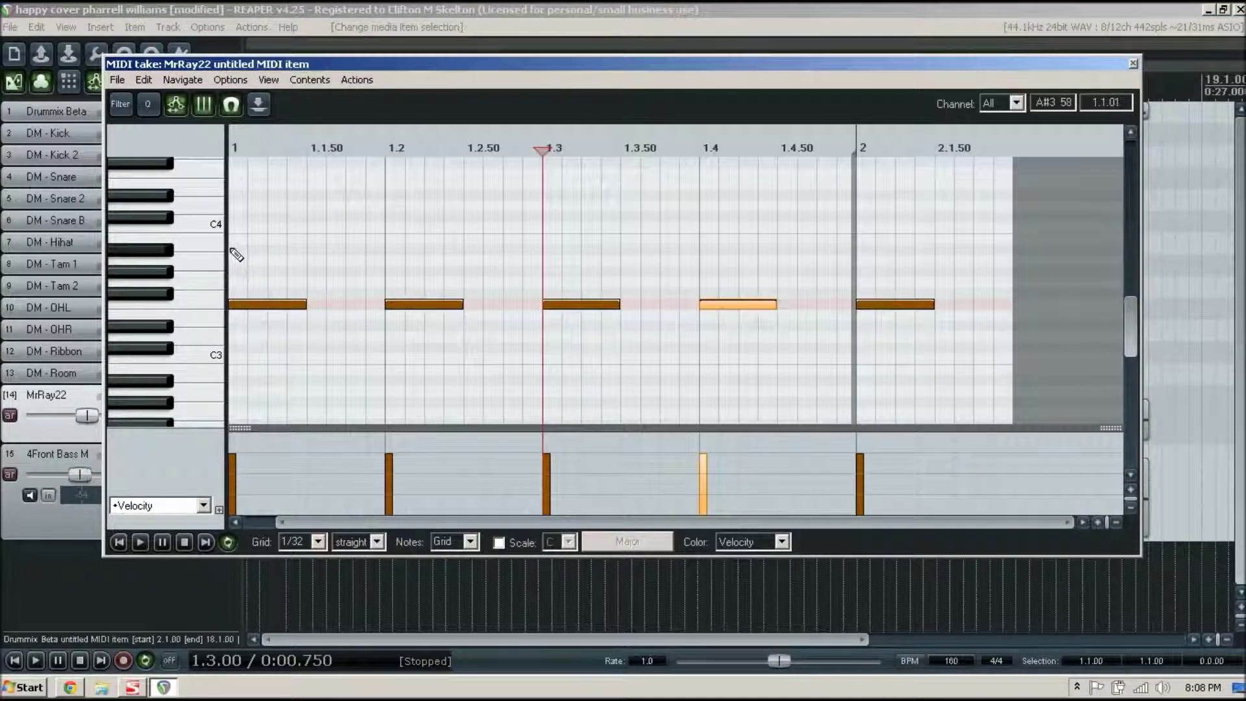
{"action": "left_click", "coordinate": [259, 249]}
{"action": "mouse_move", "coordinate": [311, 250]}
{"action": "left_mouse_down"}
{"action": "mouse_move", "coordinate": [275, 260]}
{"action": "mouse_move", "coordinate": [273, 274]}
{"action": "mouse_move", "coordinate": [275, 185]}
{"action": "mouse_move", "coordinate": [274, 316]}
{"action": "mouse_move", "coordinate": [270, 180]}
{"action": "mouse_move", "coordinate": [267, 263]}
{"action": "mouse_move", "coordinate": [265, 224]}
{"action": "left_mouse_up"}
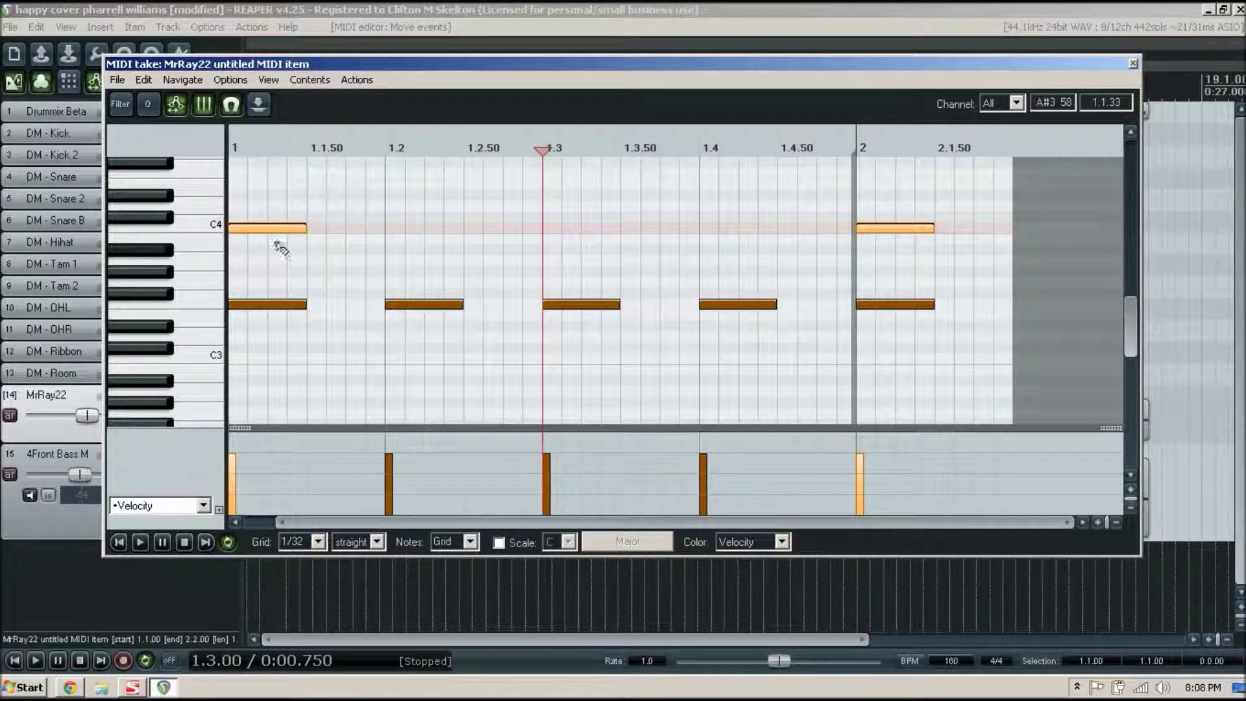
- Delete the C4 notes at the start of bars 1 and 2 from the MrRay22 item and close the MIDI editor
{"action": "double_click", "coordinate": [265, 226]}
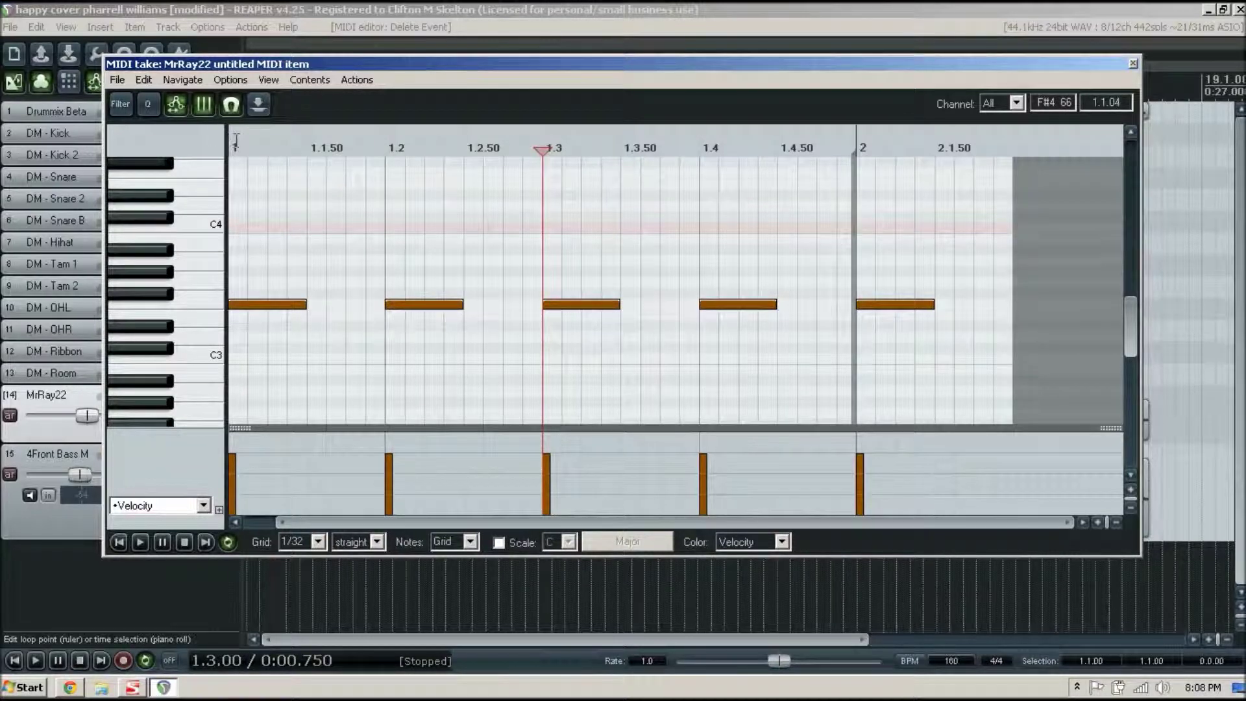
{"action": "key", "text": "space"}
{"action": "key", "text": "space"}
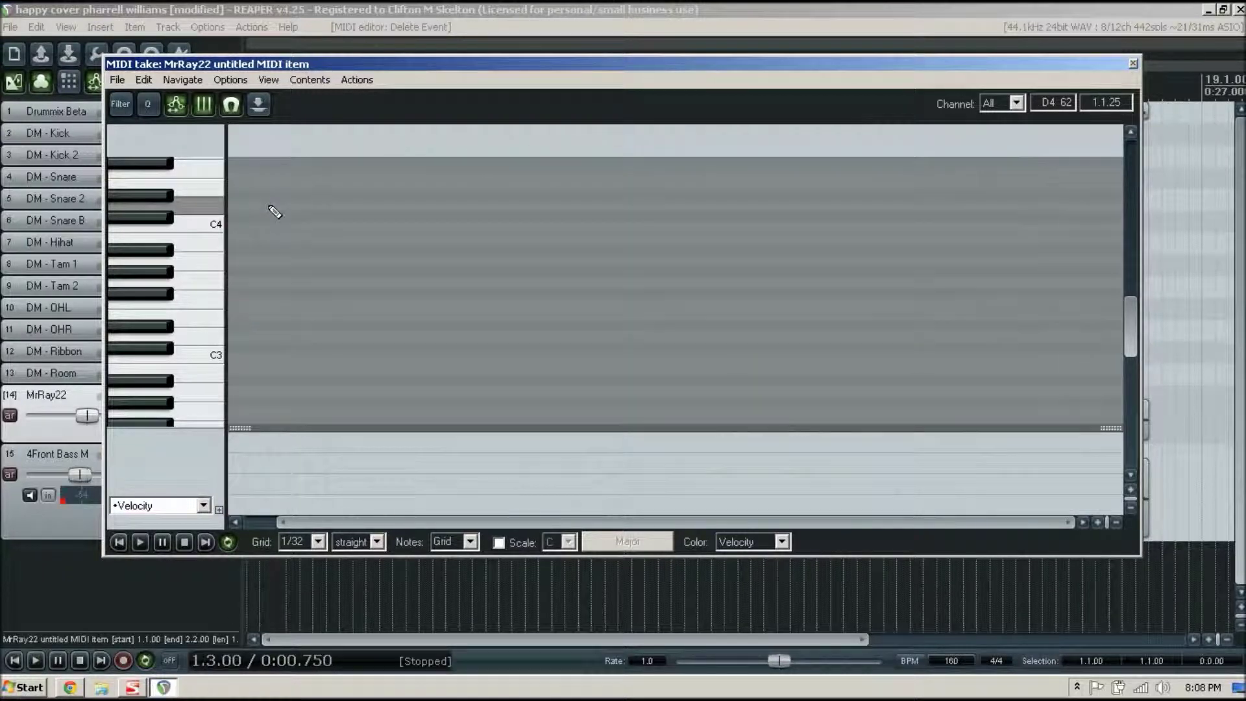
{"action": "left_click", "coordinate": [1132, 63]}
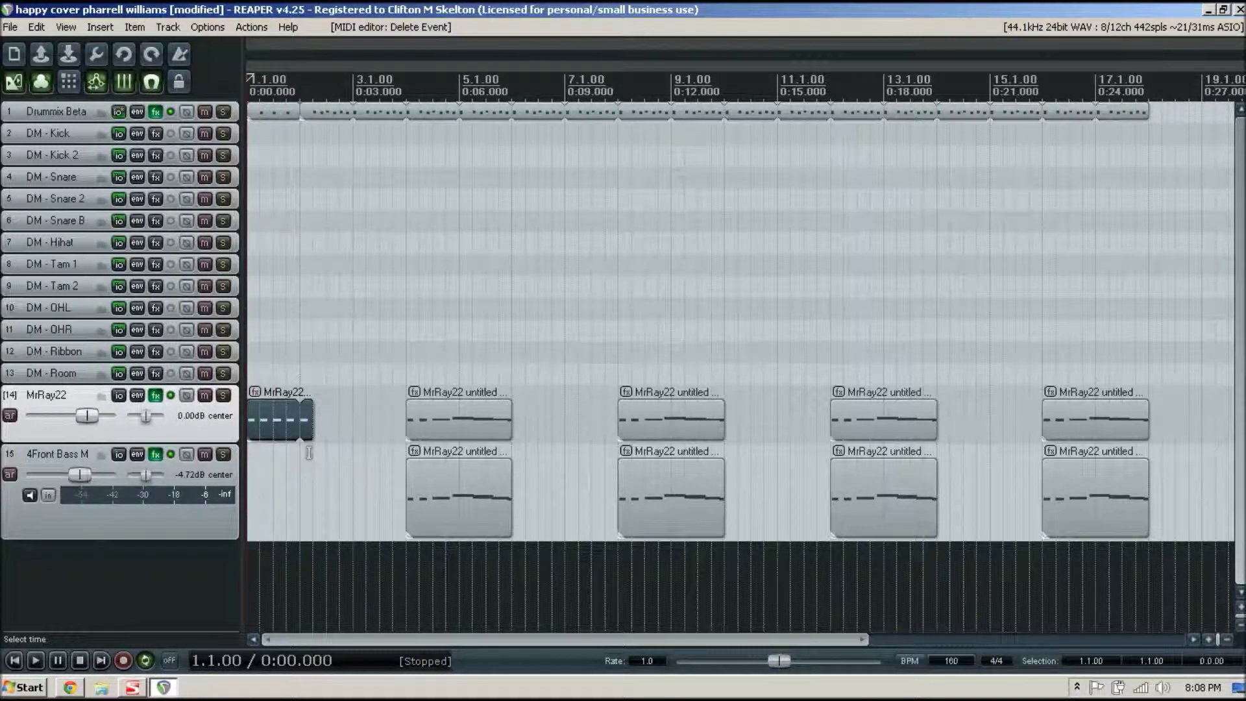
- Set a time selection from 1.1.00 to 2.2.00 over the first MrRay22 item and play it back
{"action": "left_click_drag", "start_coordinate": [312, 455], "coordinate": [221, 465]}
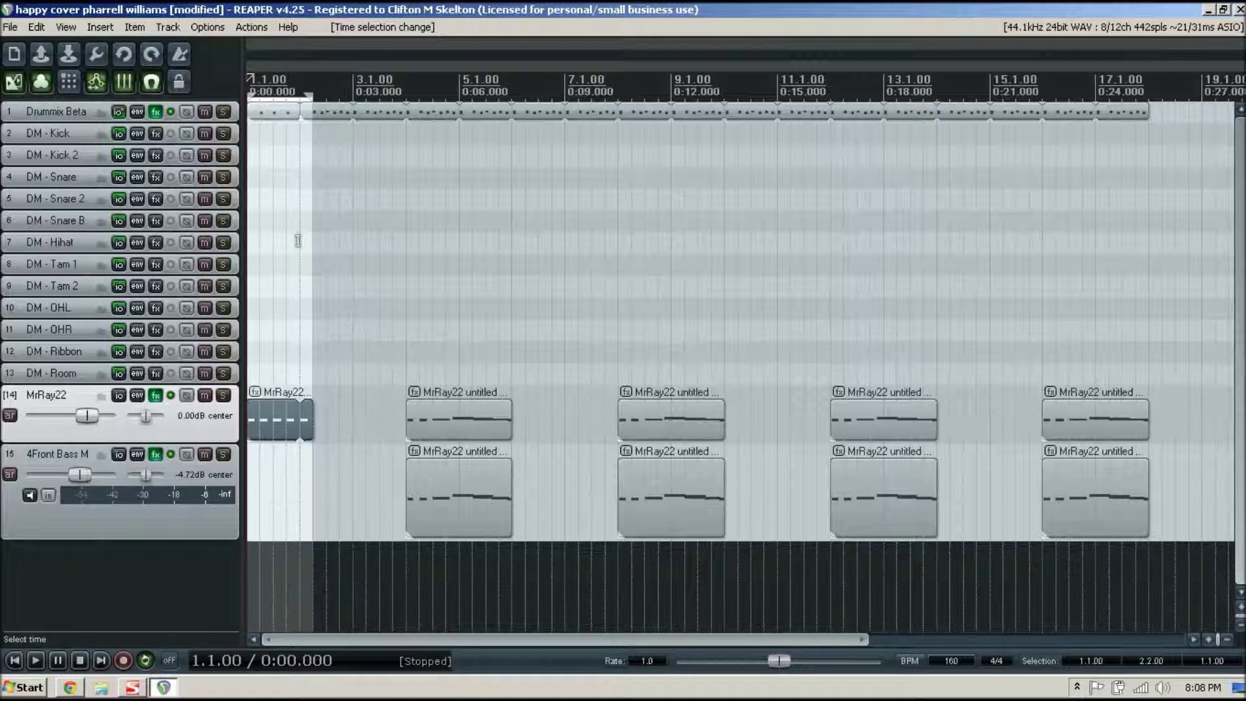
{"action": "key", "text": "space"}
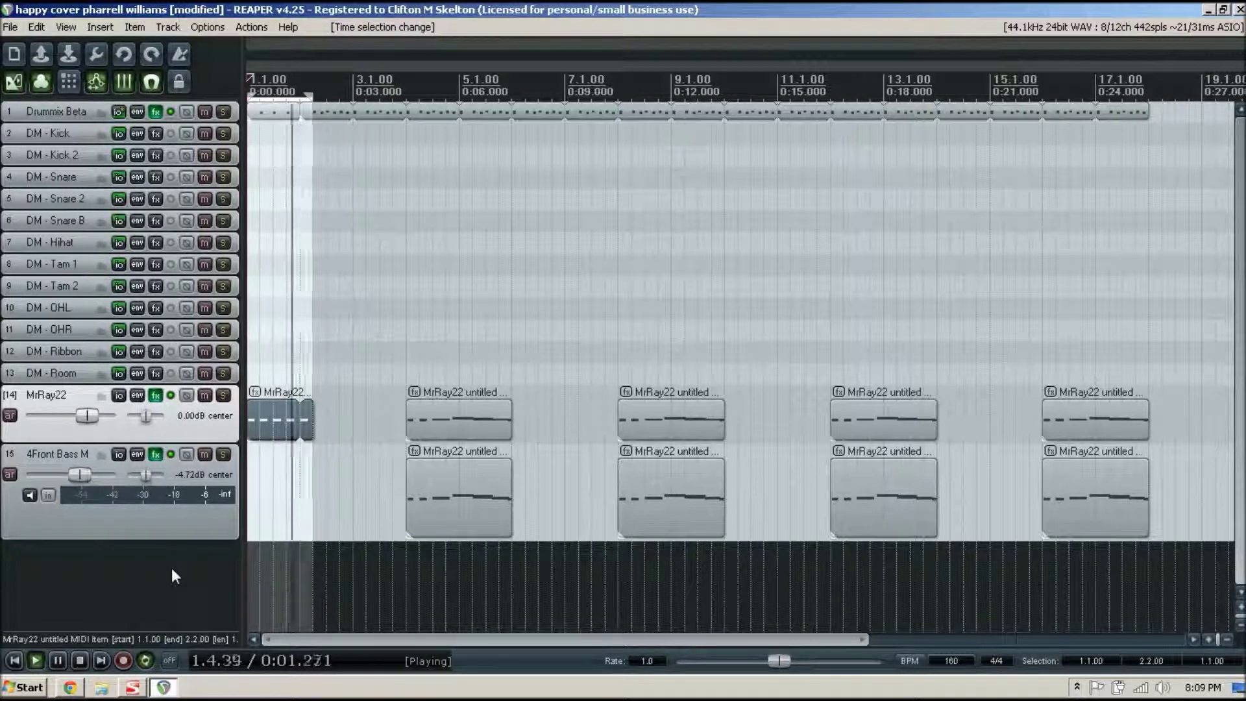
{"action": "key", "text": "space"}
- Switch to YouTube, play the opening of the "Happy" video from 0:06 to 0:13, and return to REAPER to replay the selected section
{"action": "left_click", "coordinate": [69, 687]}
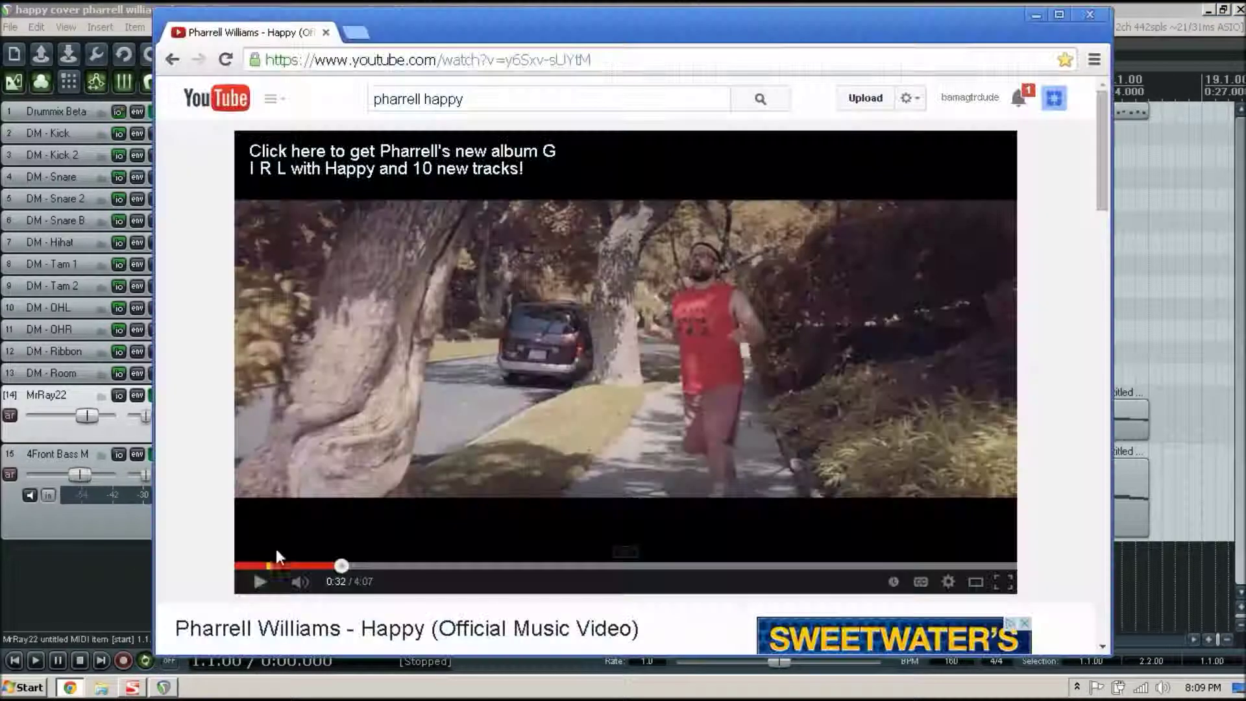
{"action": "left_click", "coordinate": [259, 579]}
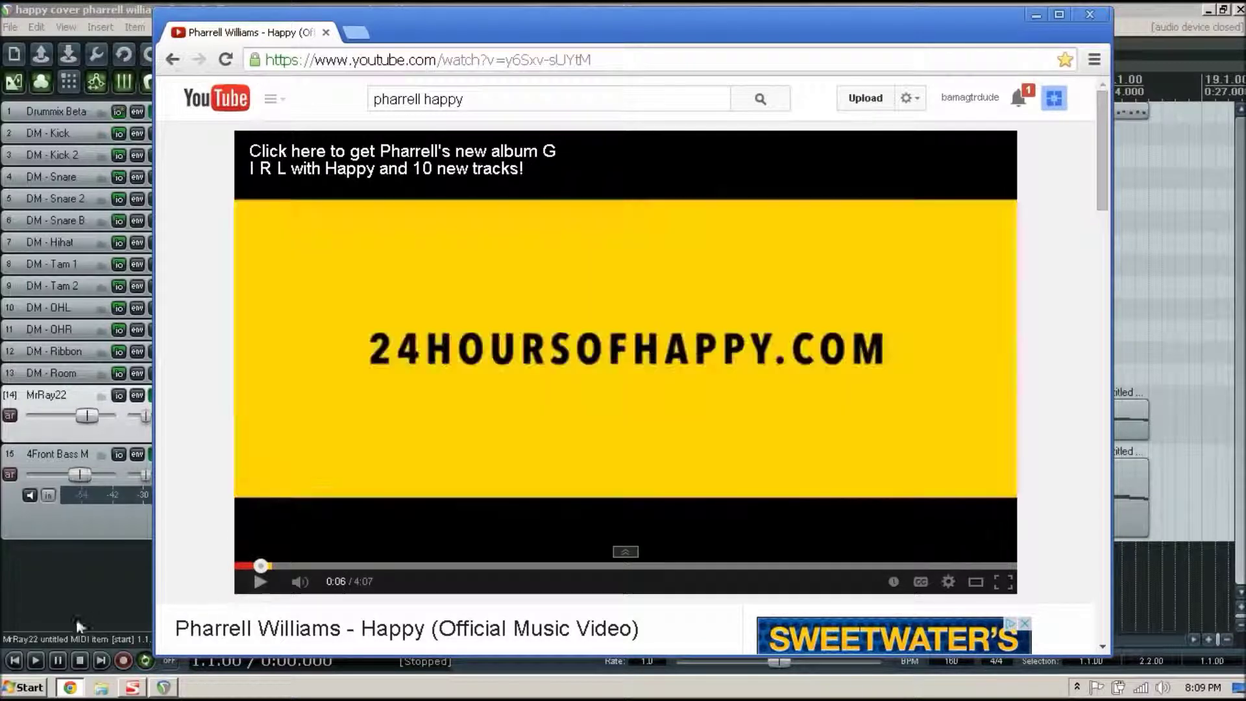
{"action": "key", "text": "space"}
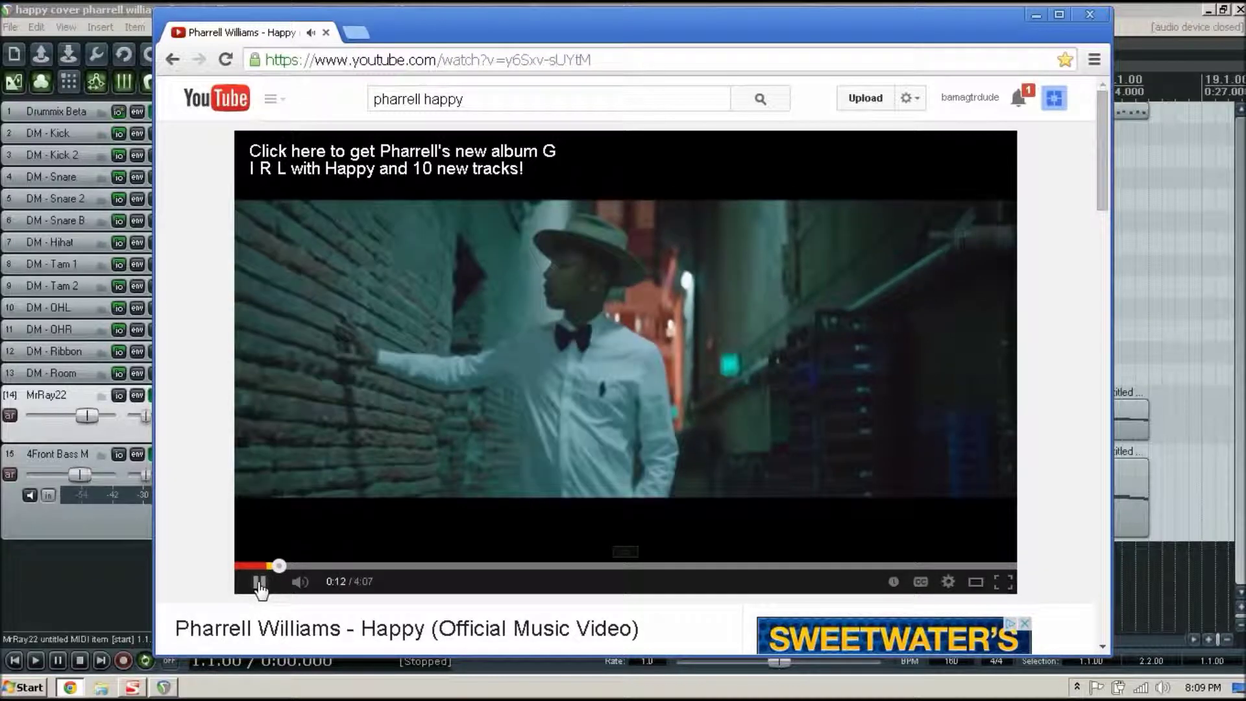
{"action": "left_click", "coordinate": [106, 591]}
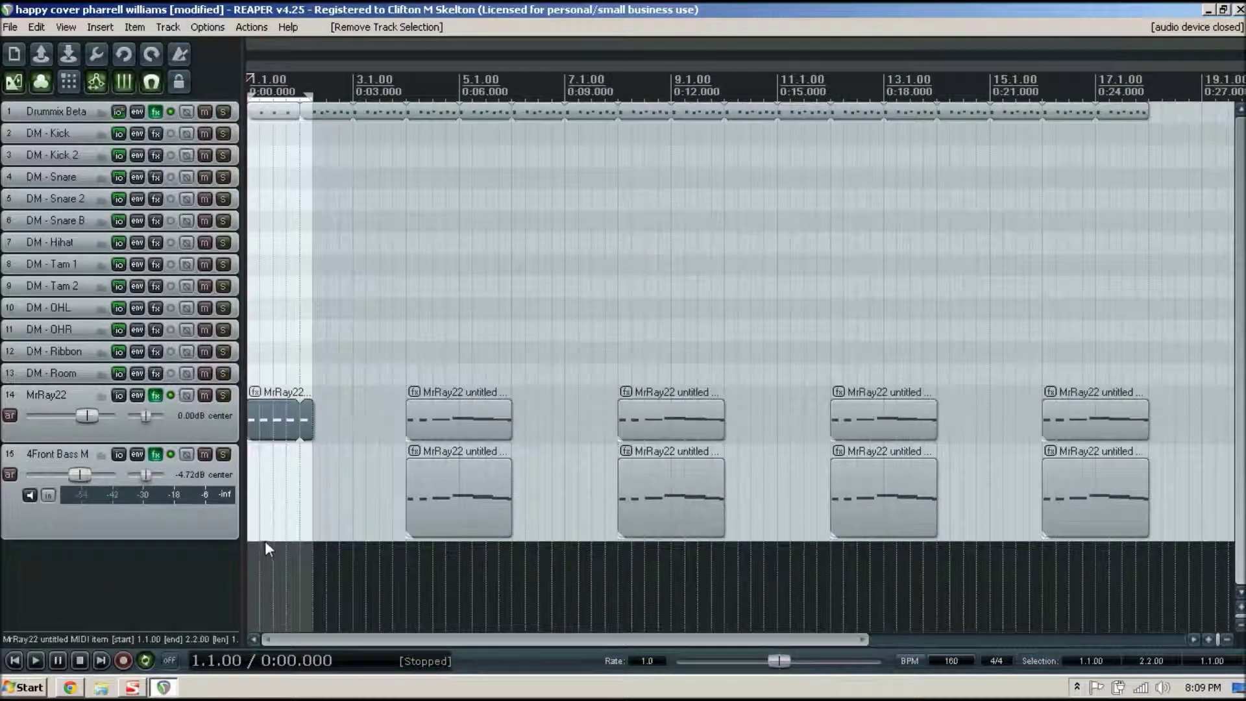
{"action": "key", "text": "space"}
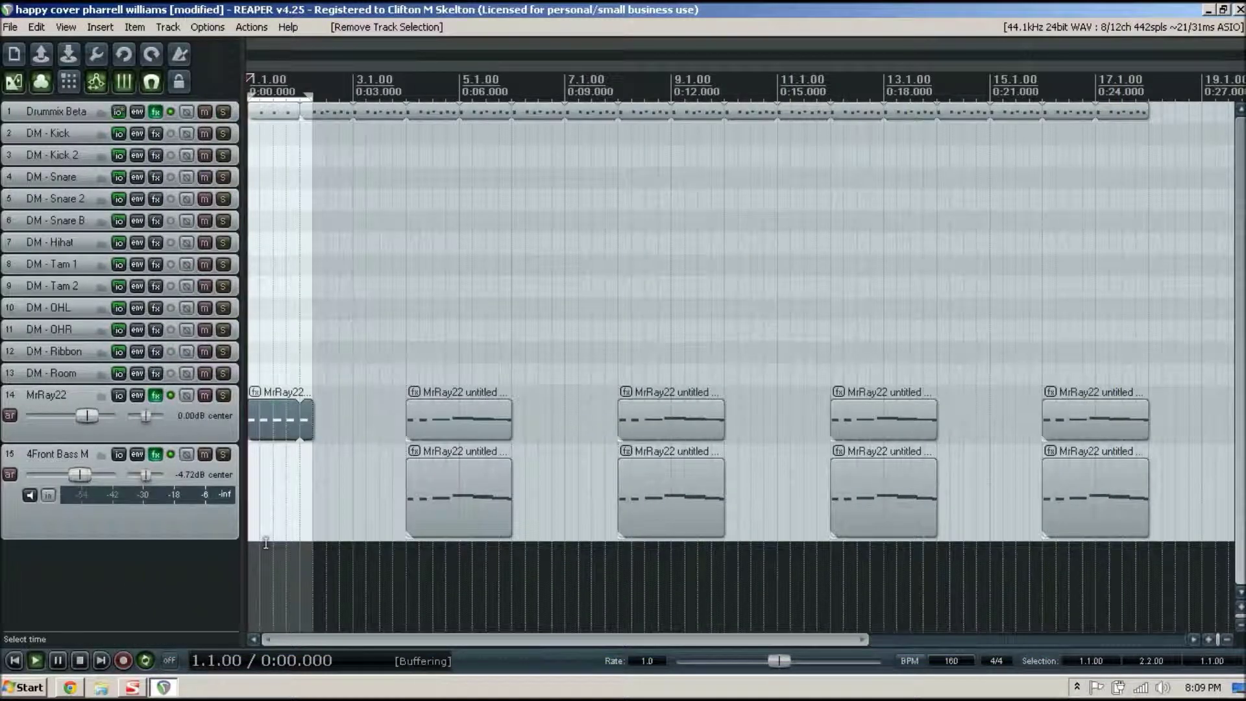
{"action": "key", "text": "space"}
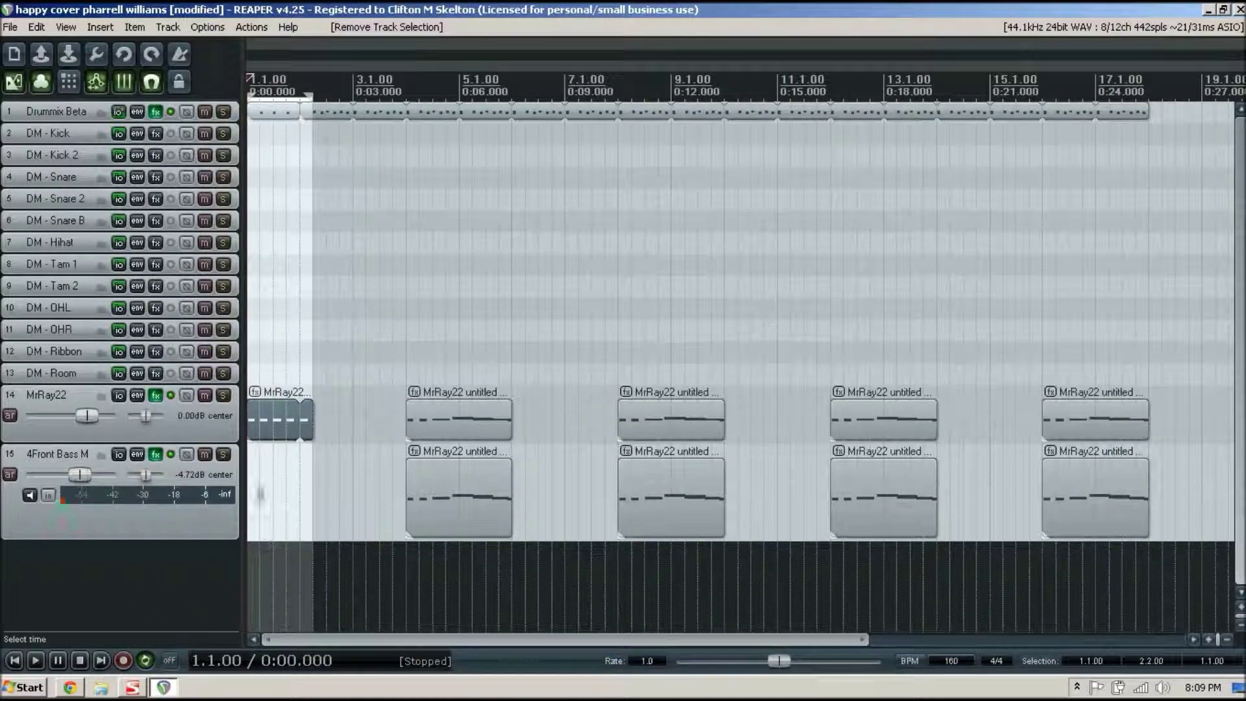
- Open the MrRay22 track's ORGANized trio instrument and try the Deep Rock preset on the looped section
{"action": "left_click", "coordinate": [155, 395]}
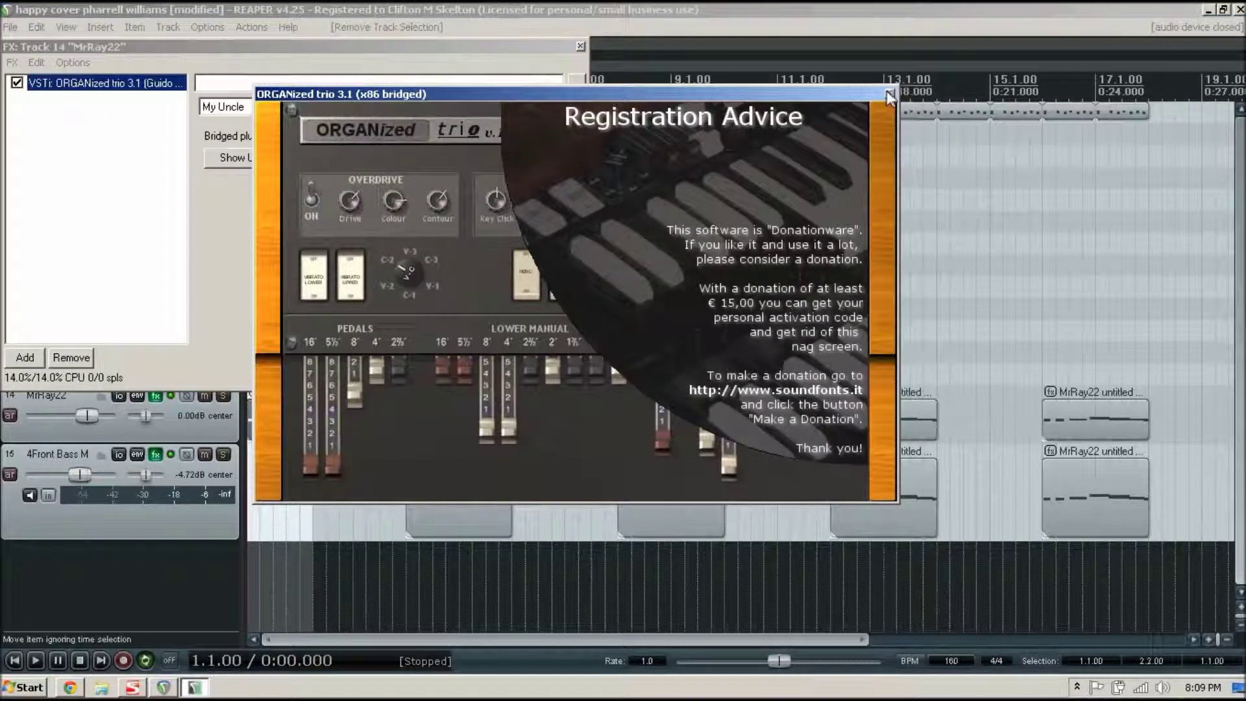
{"action": "left_click", "coordinate": [890, 92]}
{"action": "left_click", "coordinate": [370, 107]}
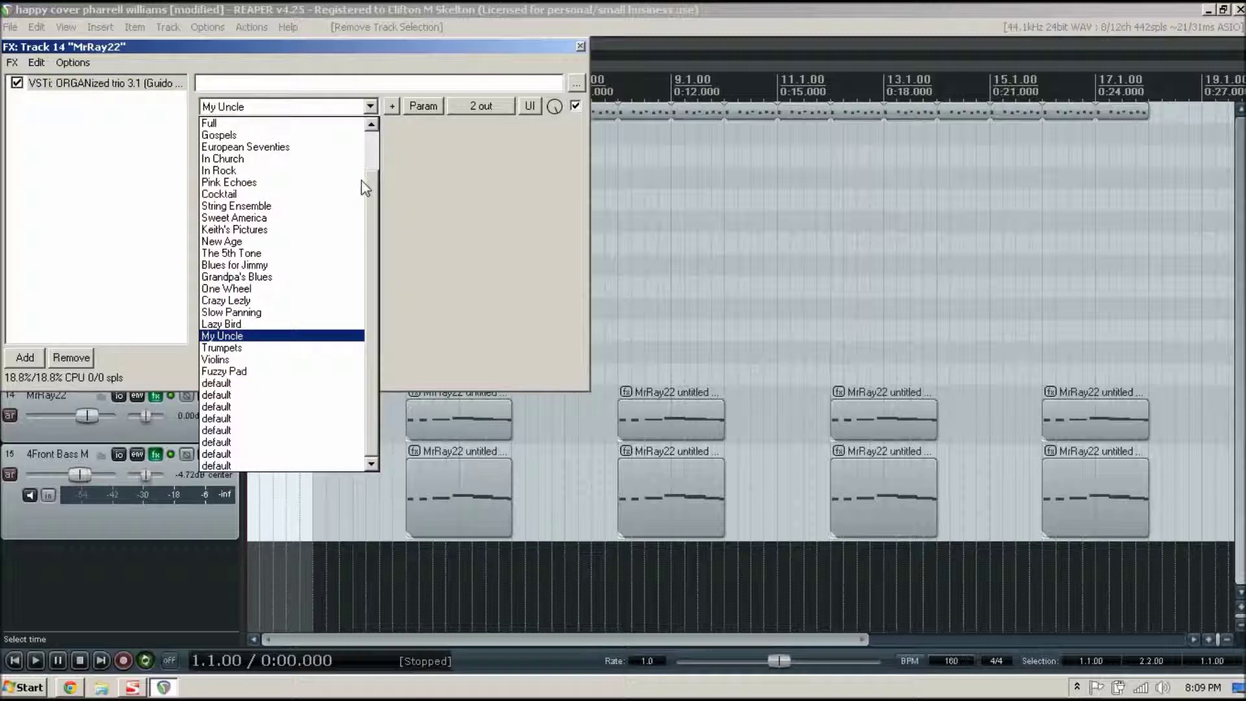
{"action": "scroll", "coordinate": [260, 202], "scroll_direction": "up", "scroll_amount": 2}
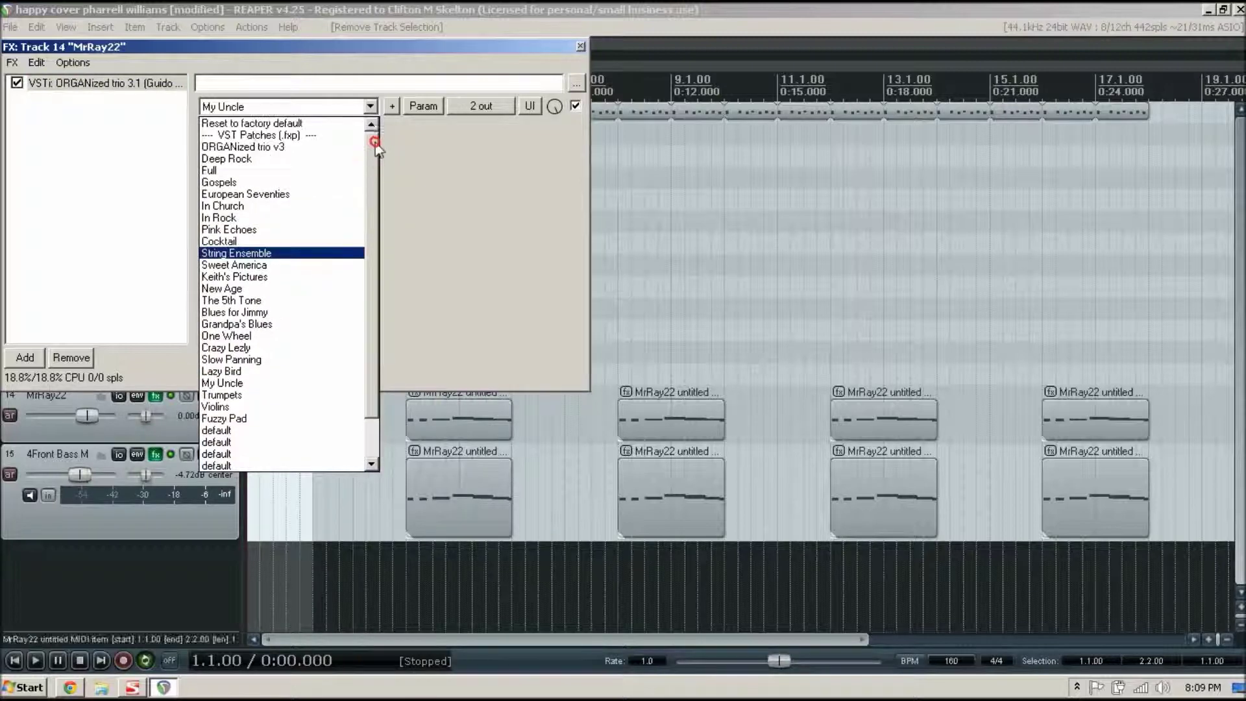
{"action": "left_click", "coordinate": [231, 159]}
{"action": "left_click_drag", "start_coordinate": [427, 46], "coordinate": [765, 50]}
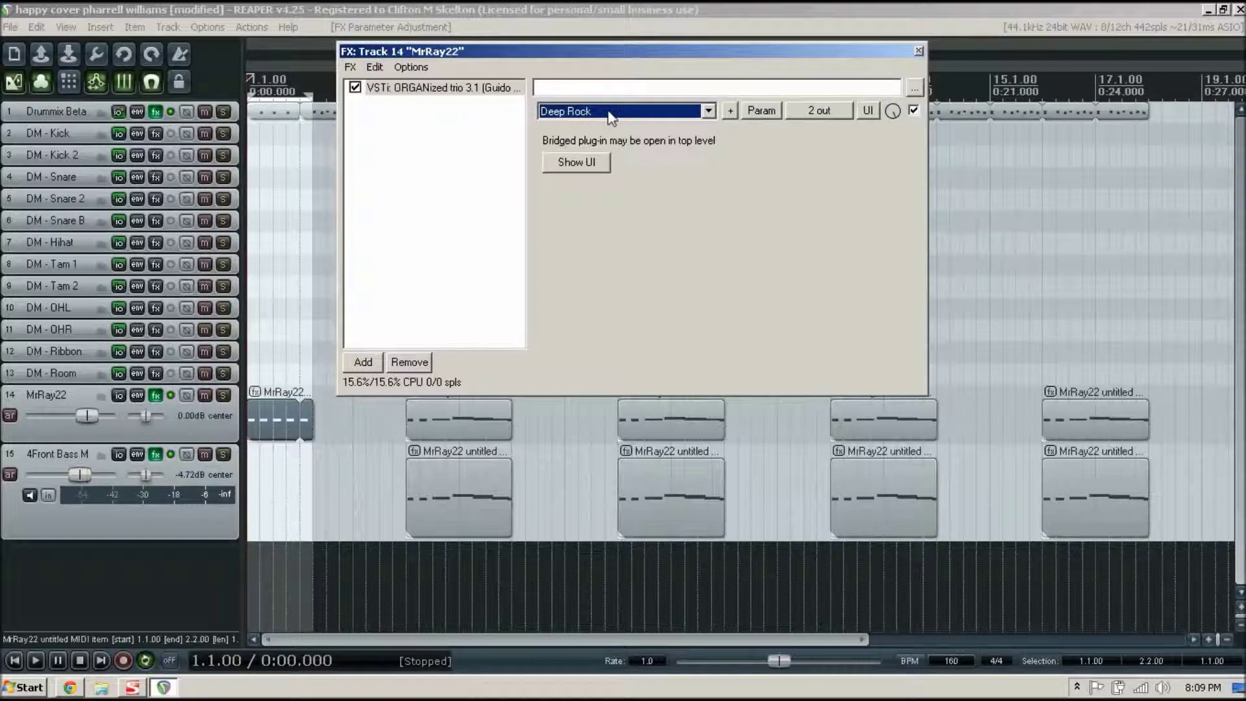
{"action": "key", "text": "space"}
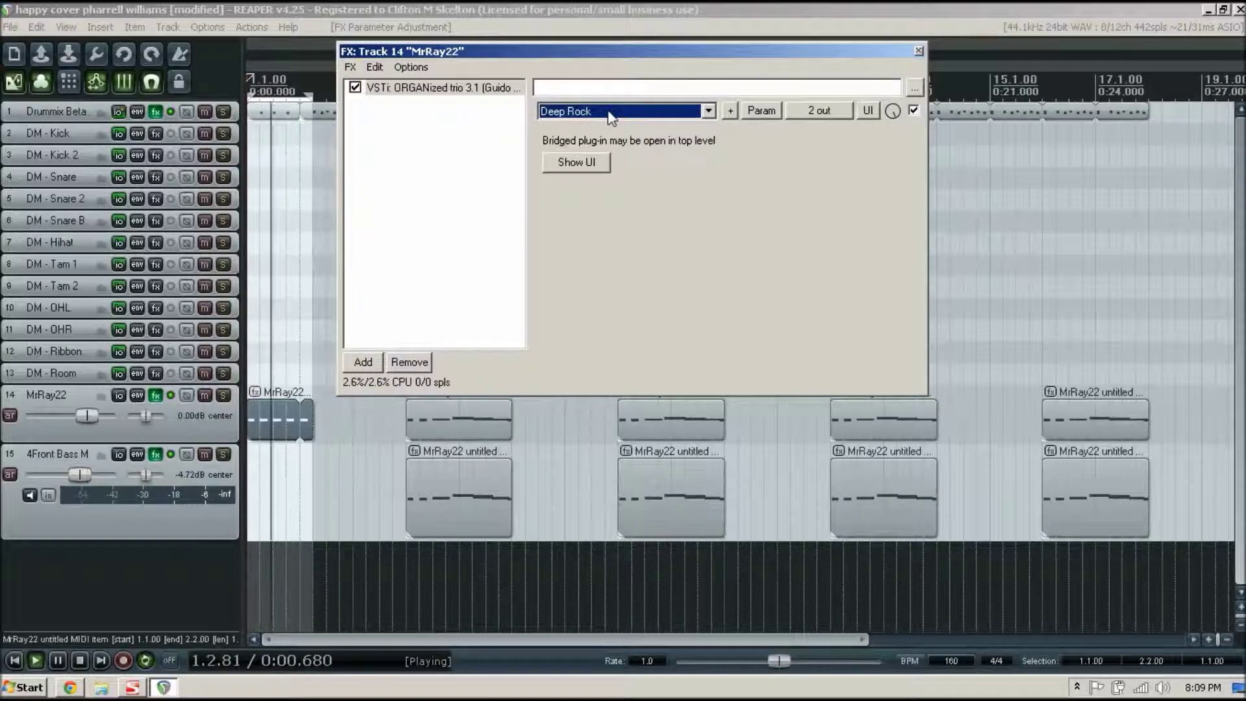
- Try the organ presets Full, European Seventies, Crazy Lezly and Lazy Bird while the MrRay22 section loops
{"action": "left_click", "coordinate": [709, 111]}
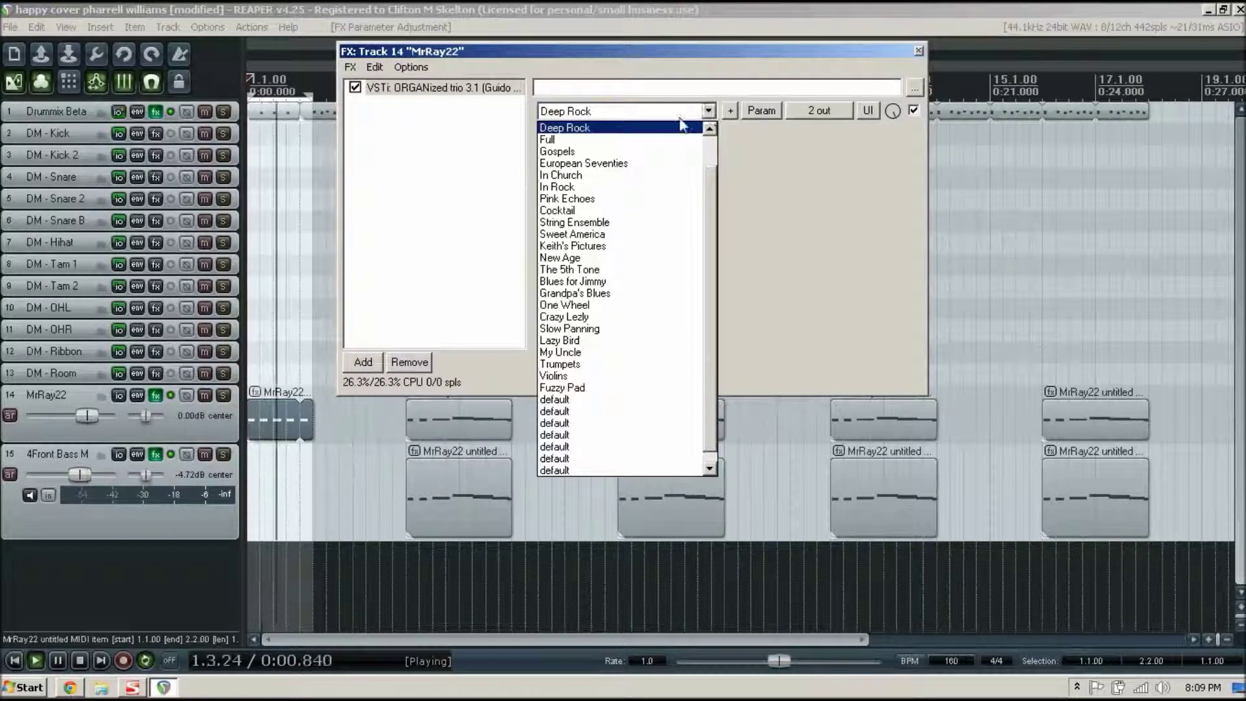
{"action": "left_click", "coordinate": [617, 143]}
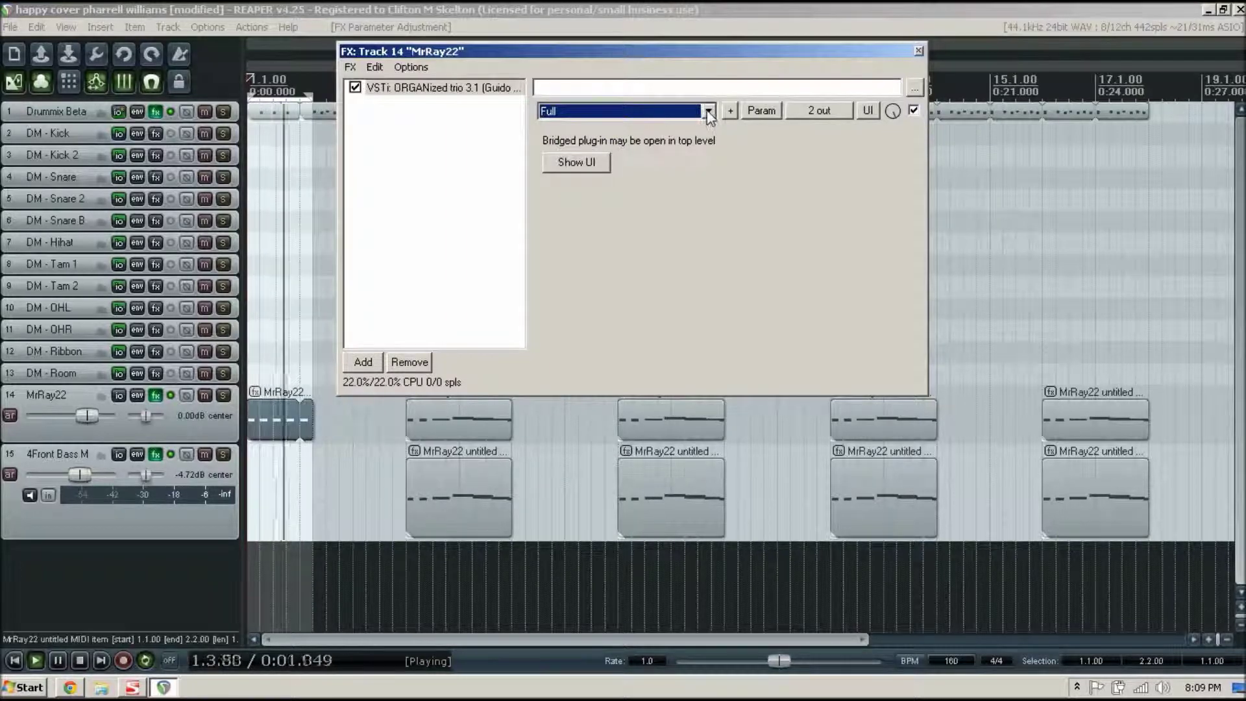
{"action": "left_click", "coordinate": [709, 112]}
{"action": "left_click", "coordinate": [590, 150]}
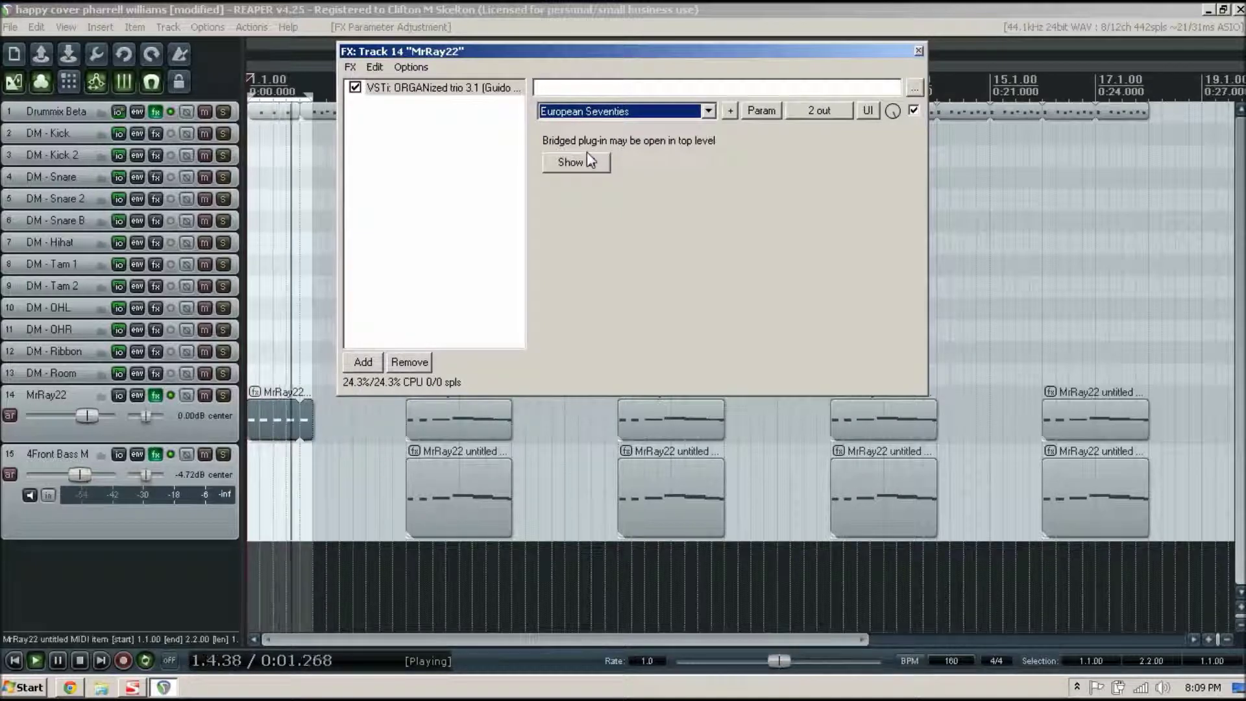
{"action": "left_click", "coordinate": [709, 112]}
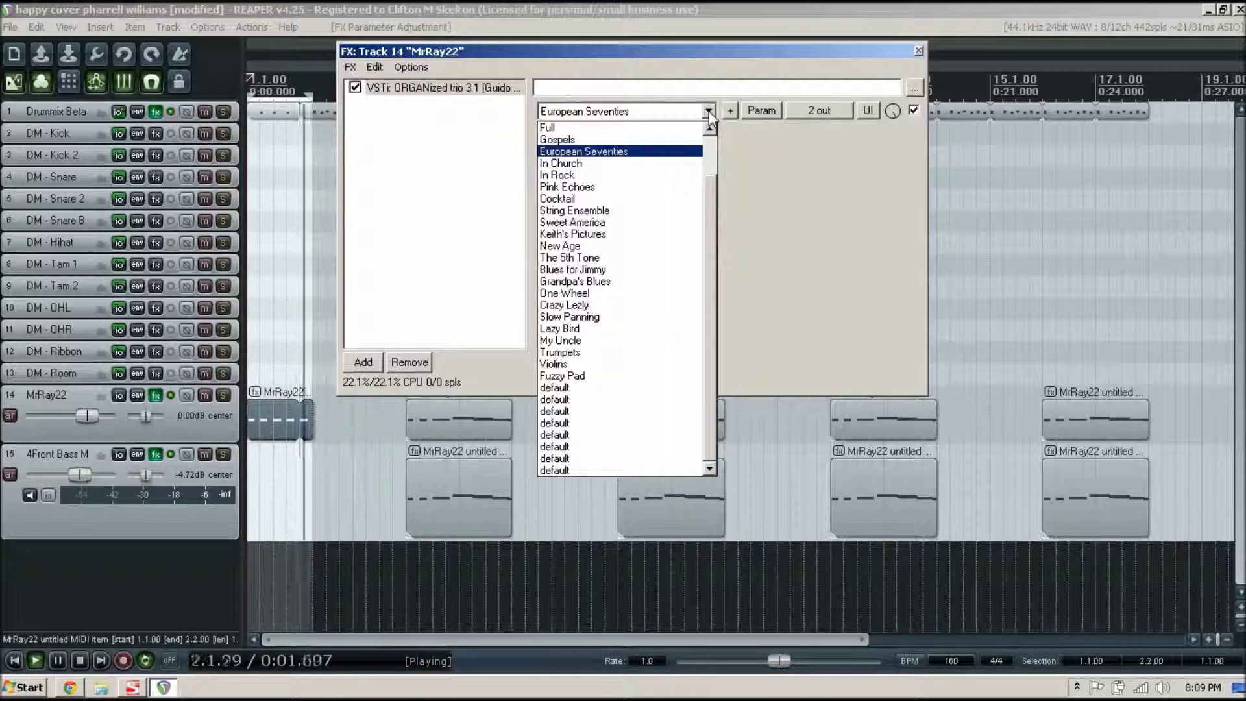
{"action": "left_click", "coordinate": [581, 295]}
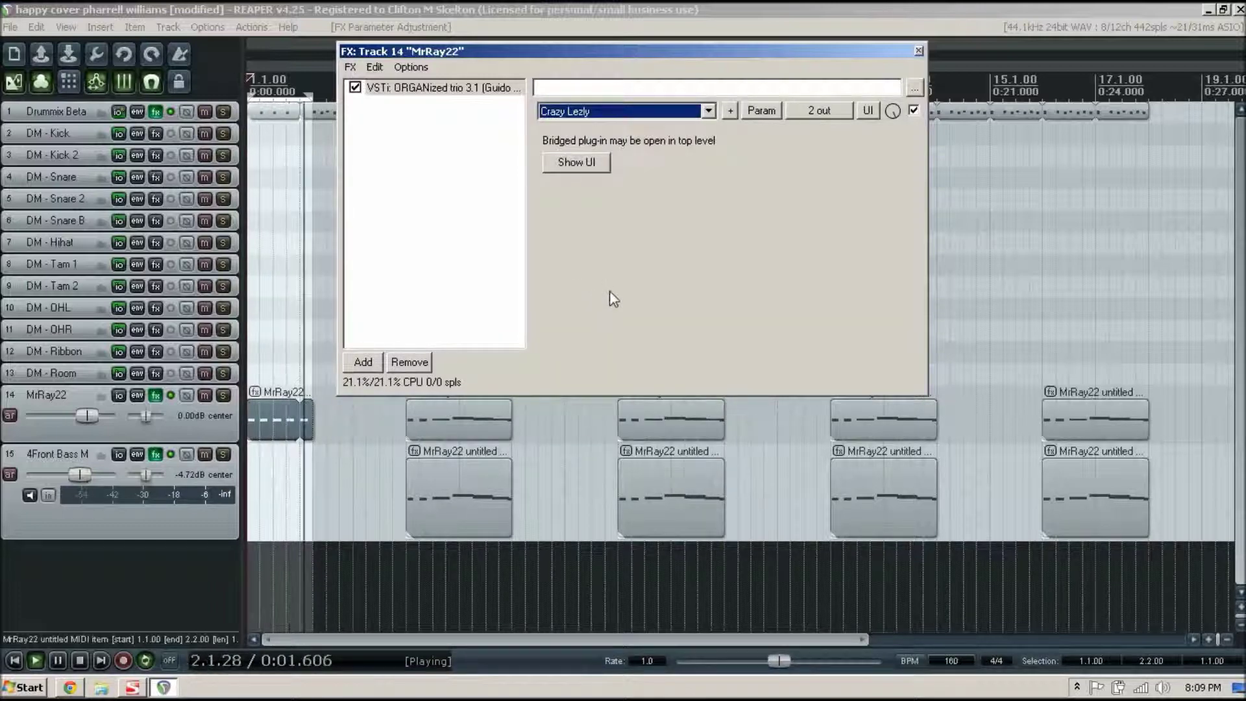
{"action": "left_click", "coordinate": [709, 111]}
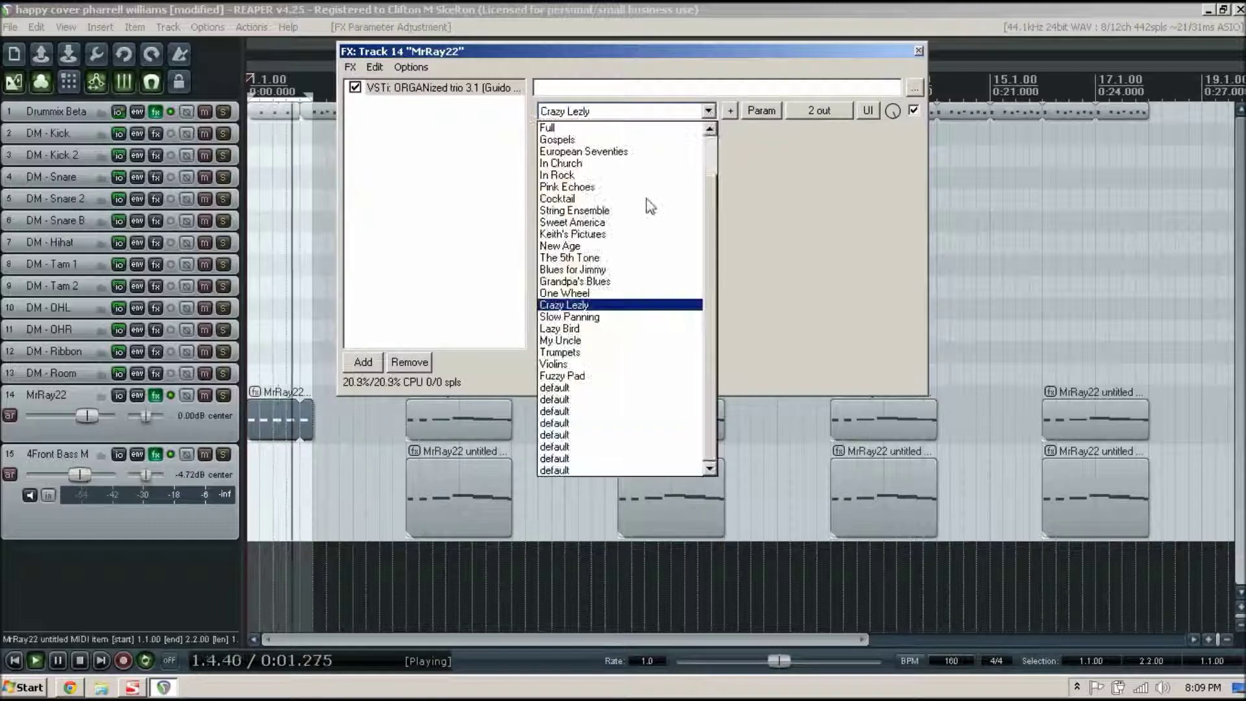
{"action": "left_click", "coordinate": [587, 316]}
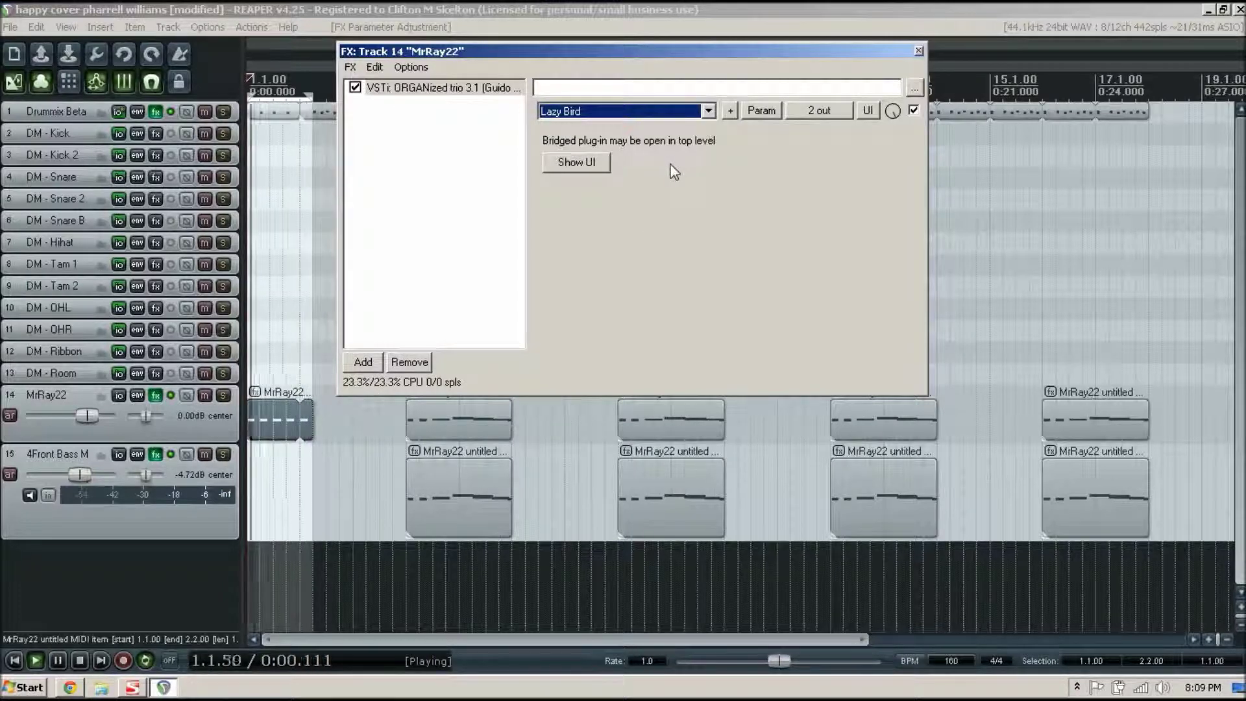
- Set the organ instrument's preset back to My Uncle, close the track's FX window and stop playback
{"action": "left_click", "coordinate": [709, 112]}
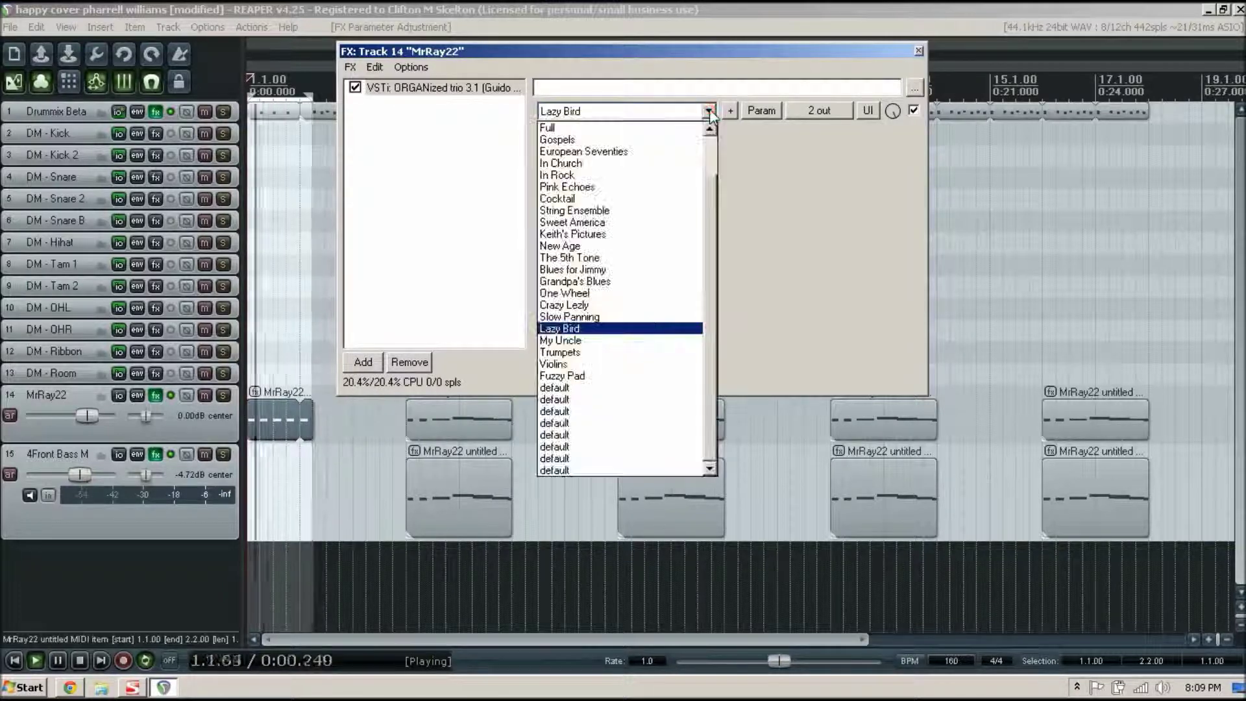
{"action": "left_click", "coordinate": [574, 340]}
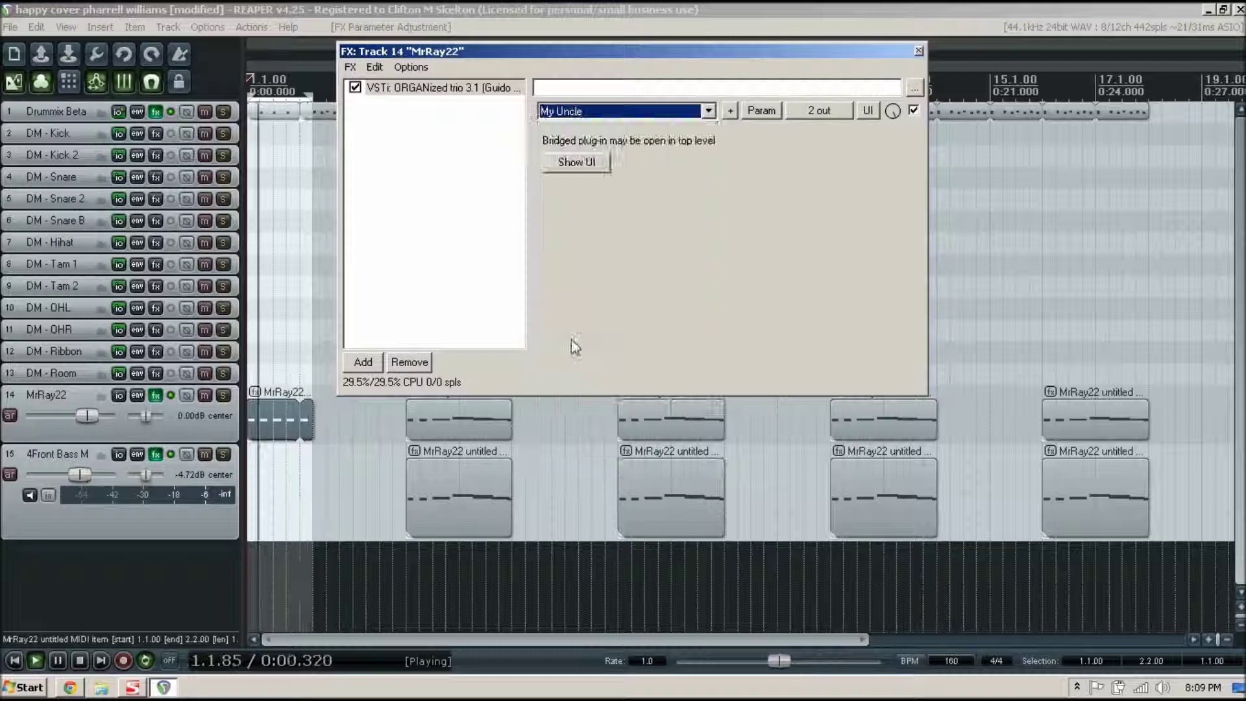
{"action": "left_click", "coordinate": [919, 52]}
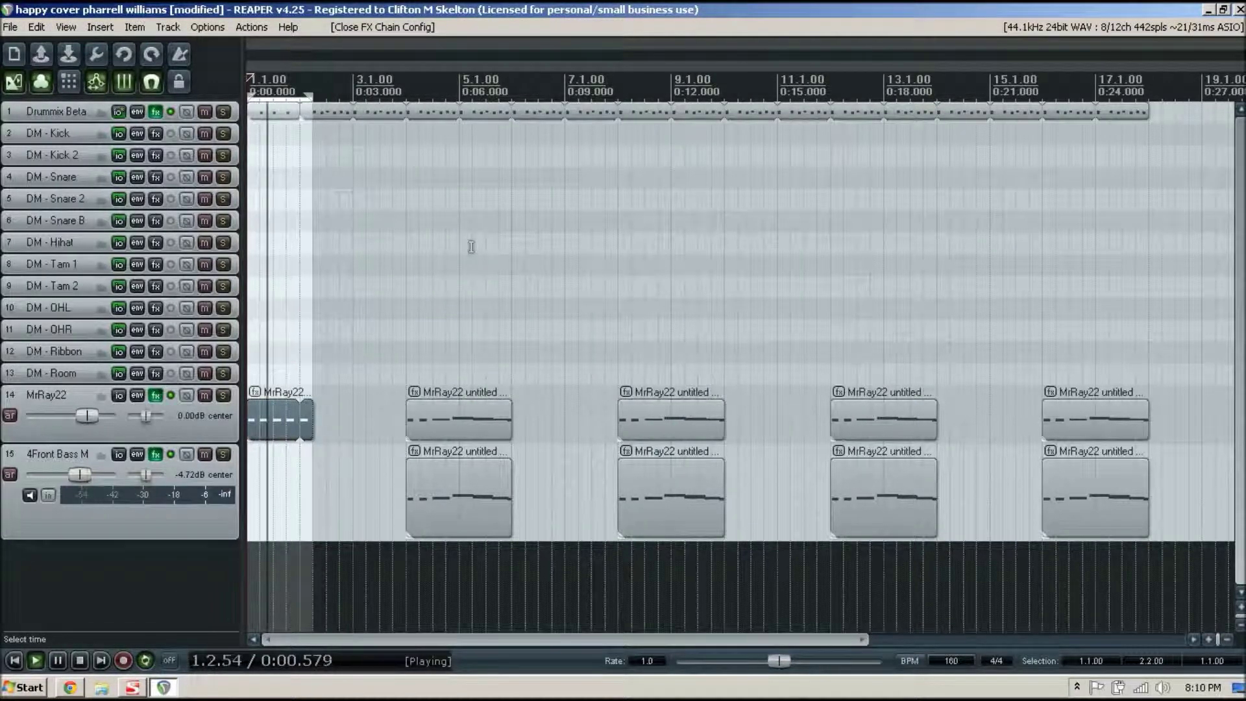
{"action": "key", "text": "space"}
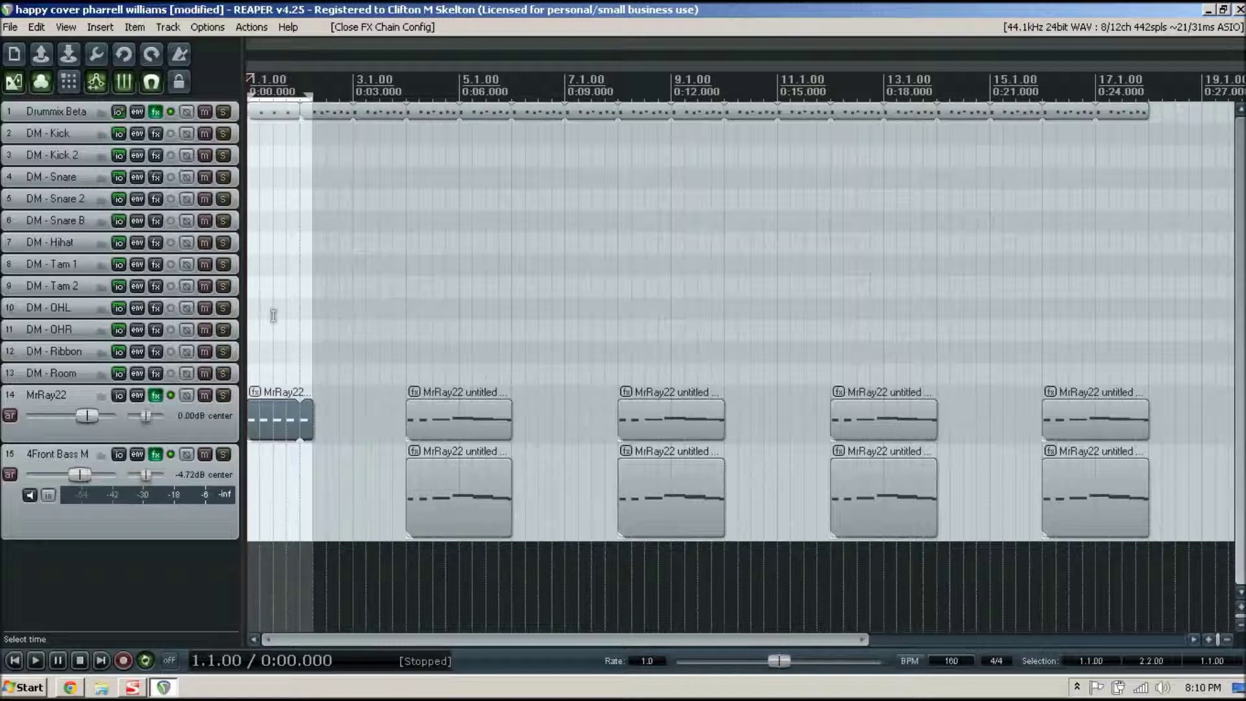
- Remove the time selection, continue the "Happy" video on YouTube up to 0:25, and return to REAPER
{"action": "key", "text": "Escape"}
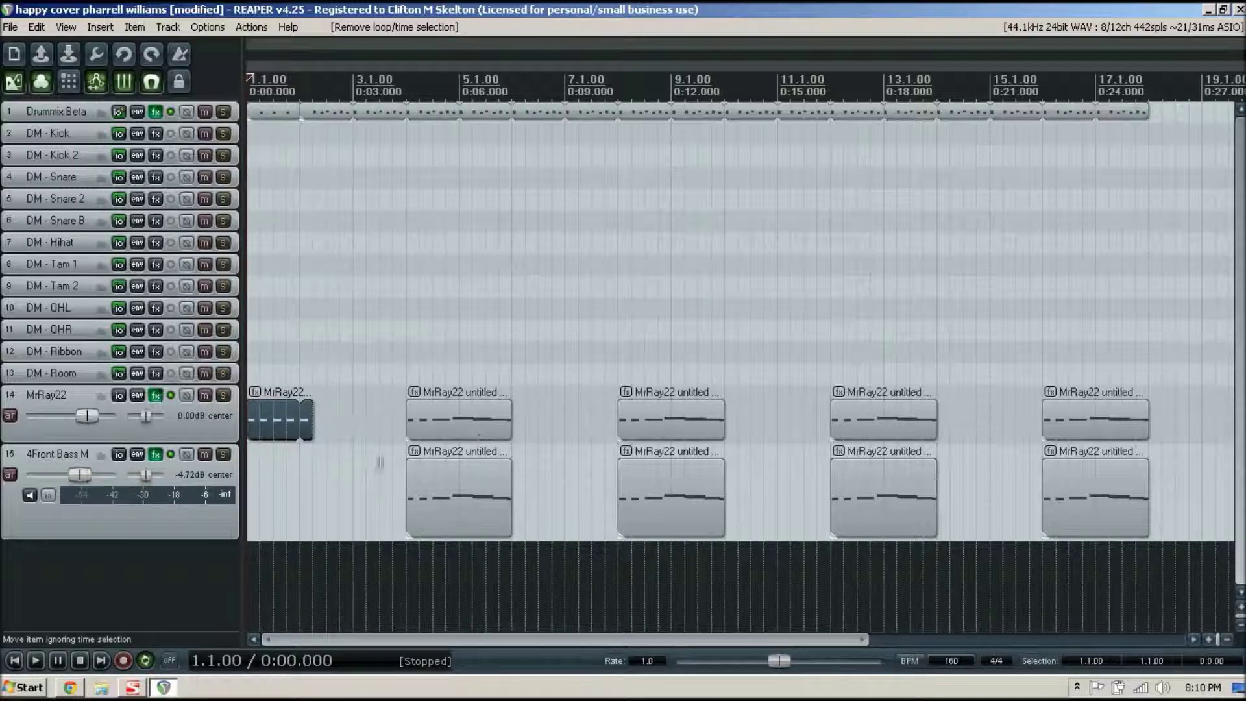
{"action": "left_click", "coordinate": [71, 687]}
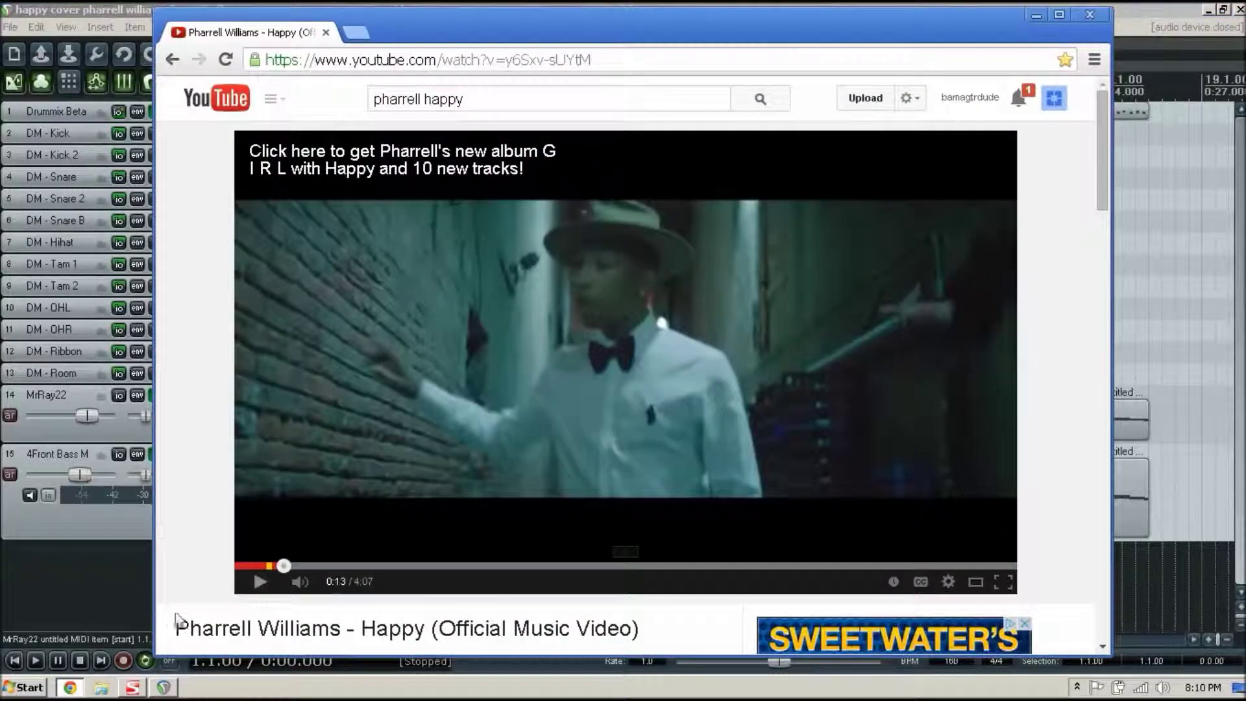
{"action": "left_click", "coordinate": [258, 582]}
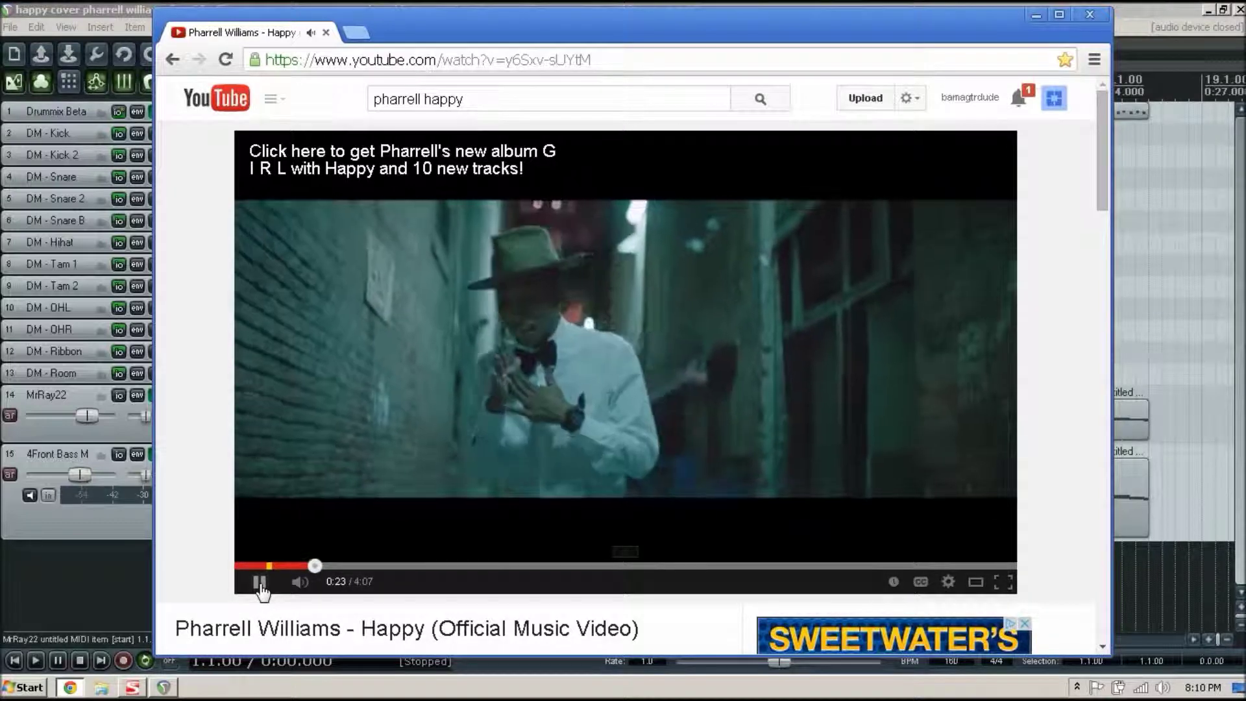
{"action": "left_click", "coordinate": [261, 581]}
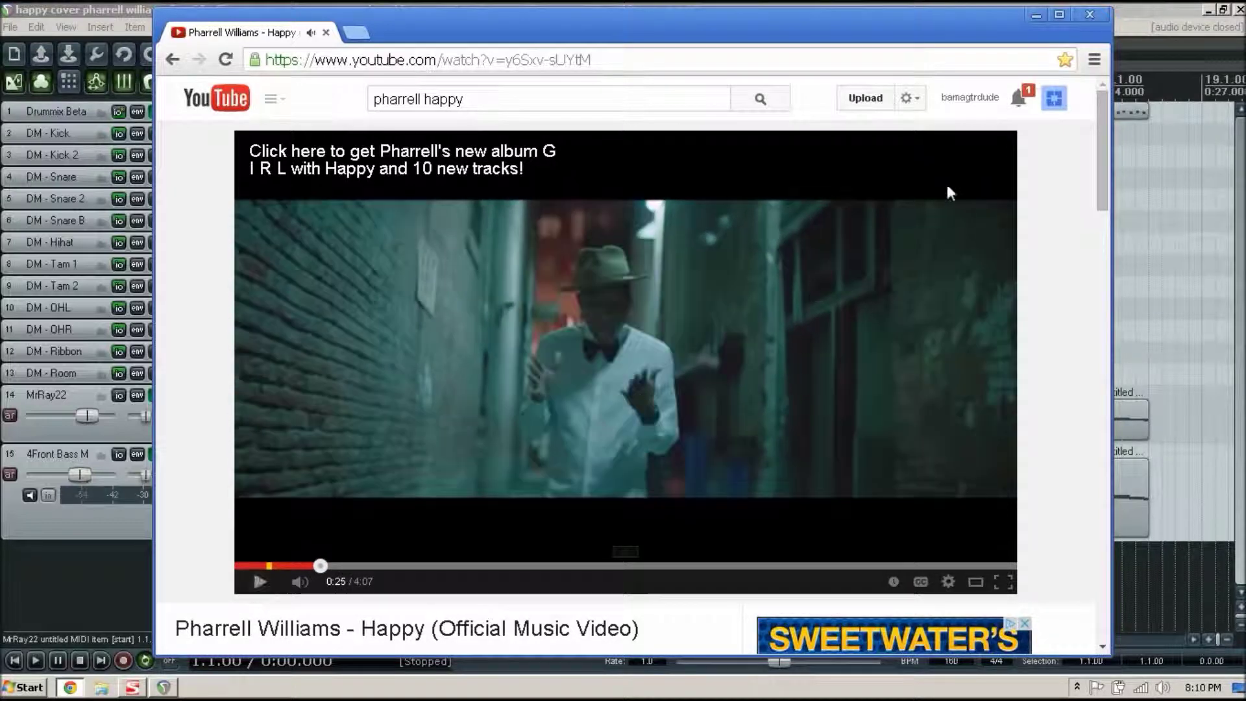
{"action": "left_click", "coordinate": [1036, 14]}
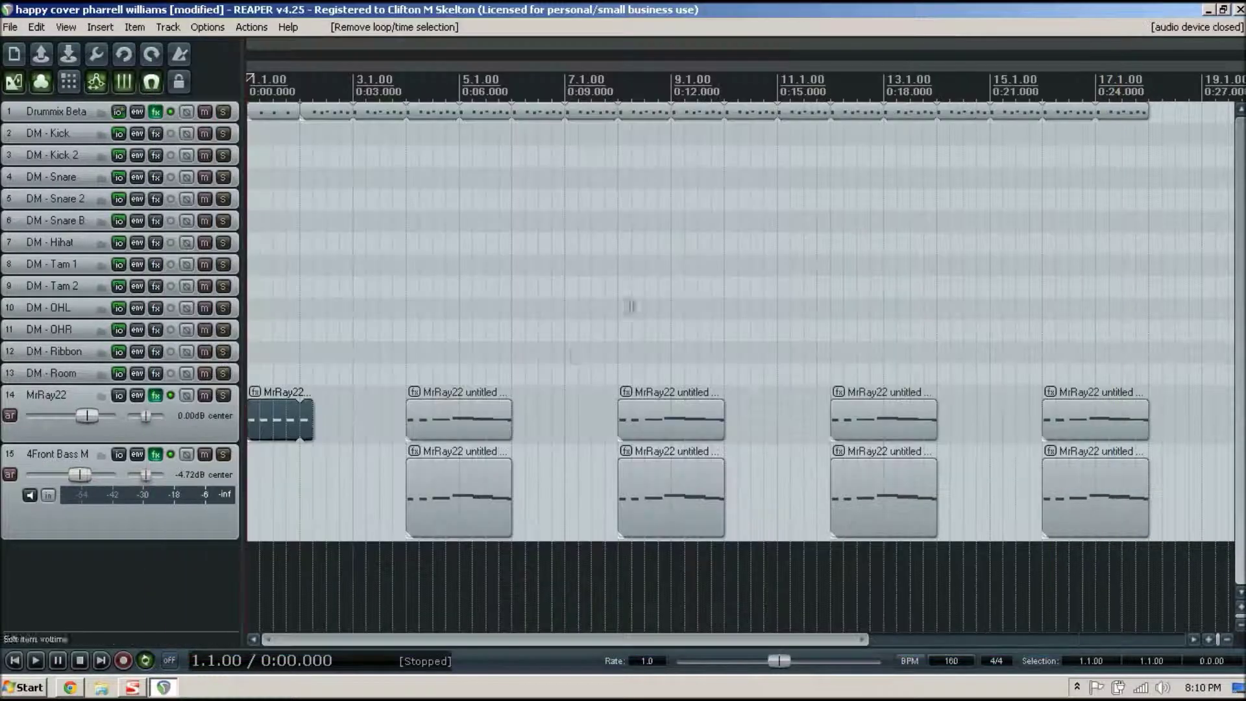
- Loop playback from 4.1.00 to 6.1.00 over the keyboard and bass items and increase the MrRay22 track's height
{"action": "left_click_drag", "start_coordinate": [405, 385], "coordinate": [509, 382]}
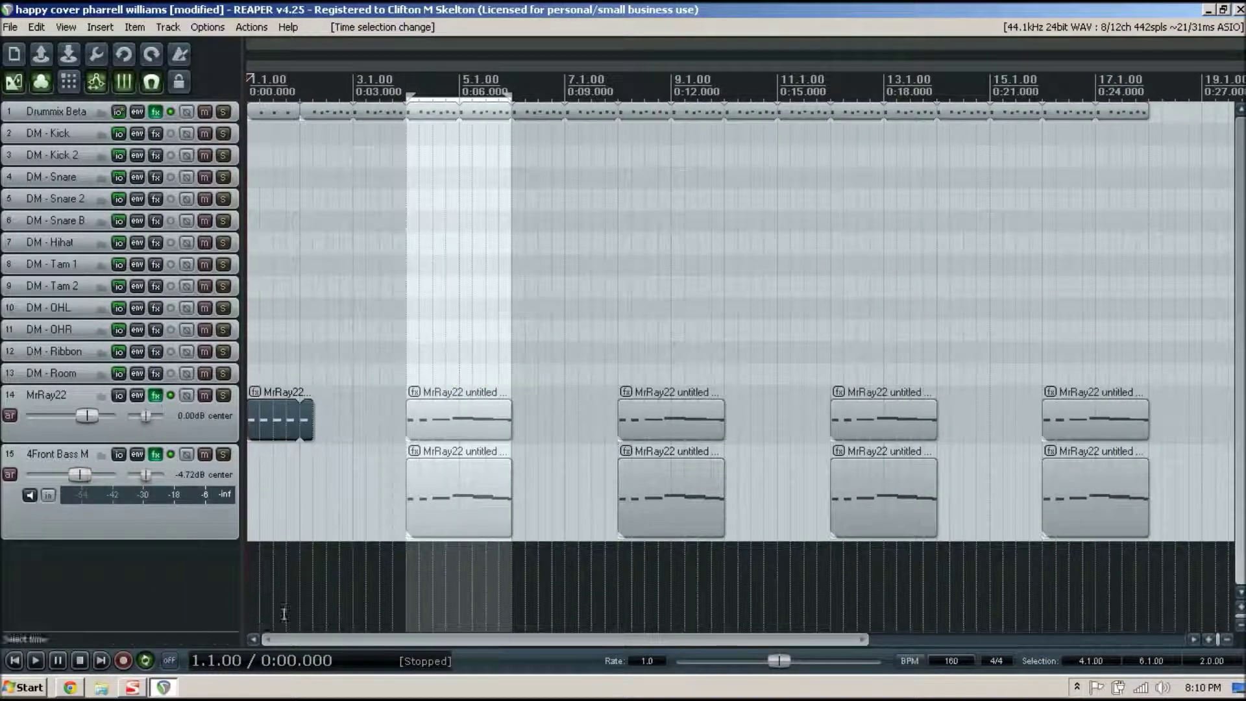
{"action": "key", "text": "space"}
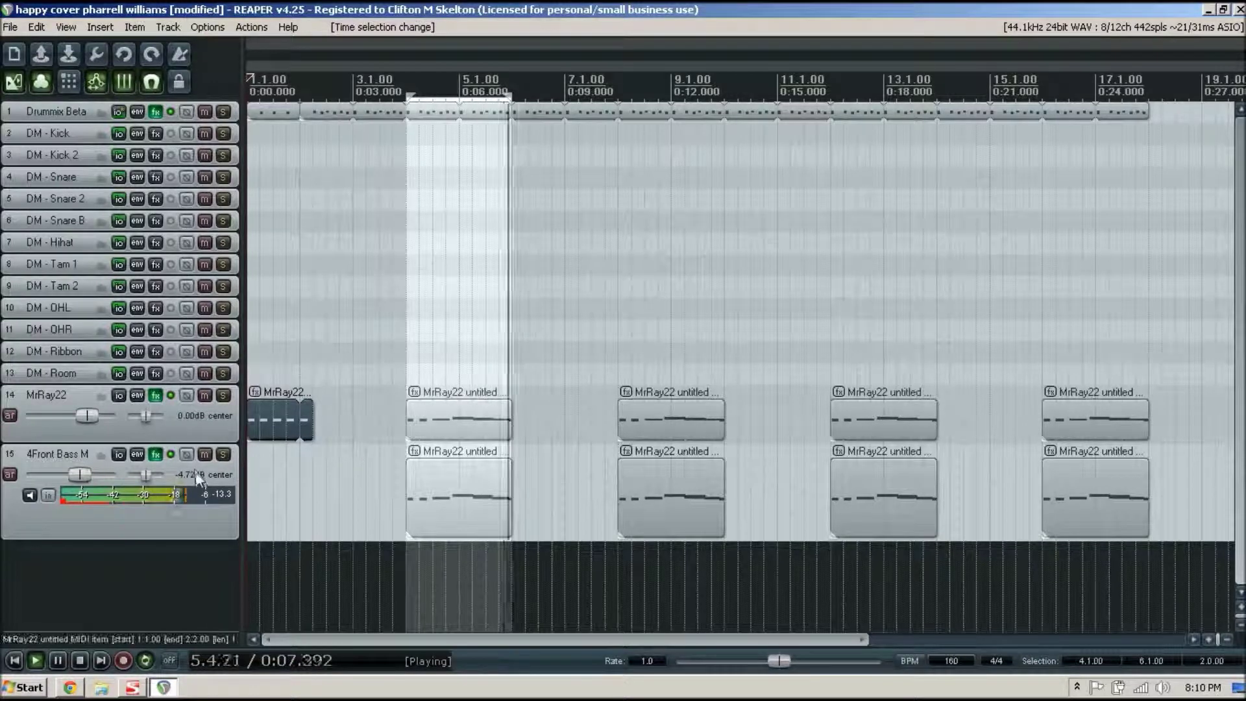
{"action": "left_click_drag", "start_coordinate": [134, 441], "coordinate": [194, 463]}
{"action": "left_click_drag", "start_coordinate": [312, 478], "coordinate": [318, 482]}
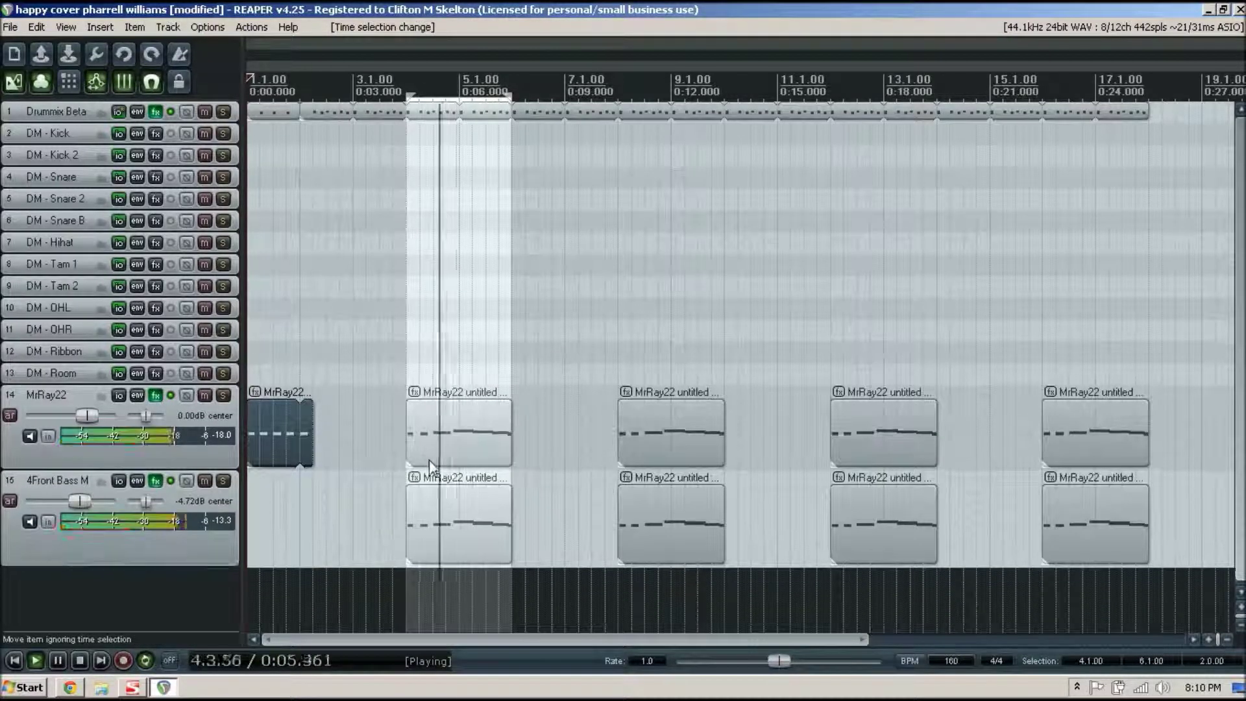
- Stop playback and audition each note of the MrRay22 item at 4.1.00 in the MIDI editor, closing the editor when done
{"action": "key", "text": "space"}
{"action": "double_click", "coordinate": [430, 462]}
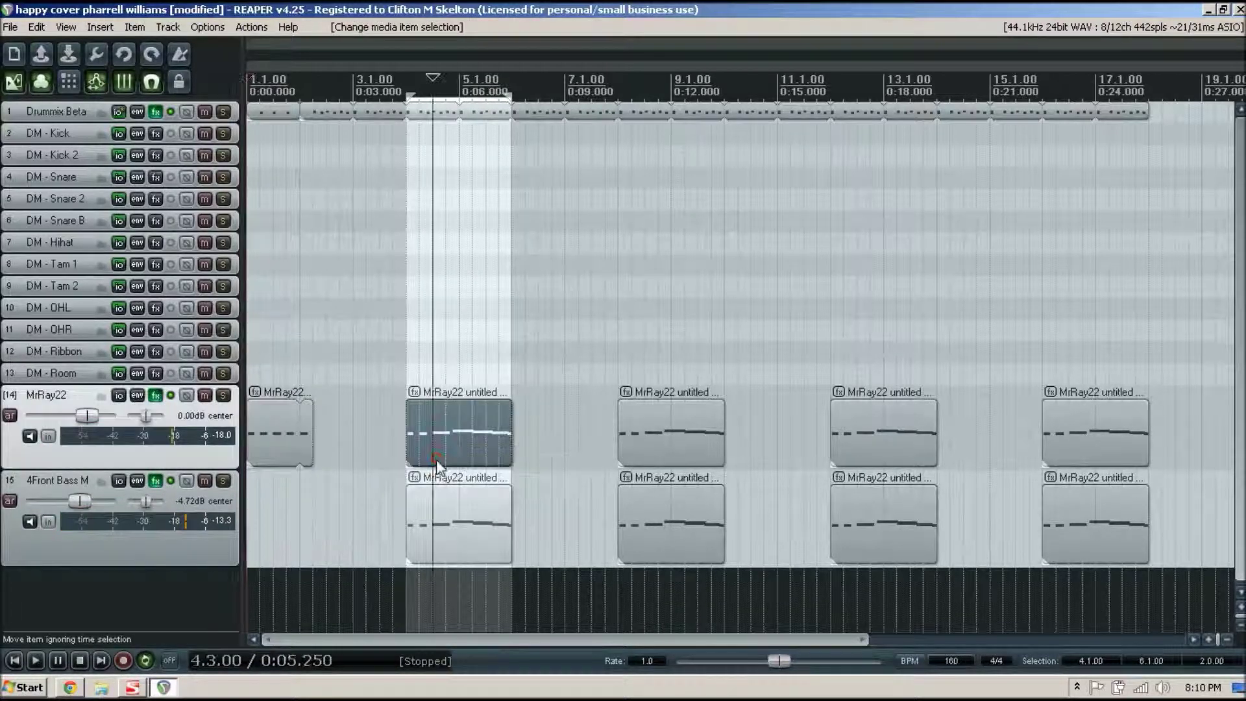
{"action": "left_click", "coordinate": [298, 318]}
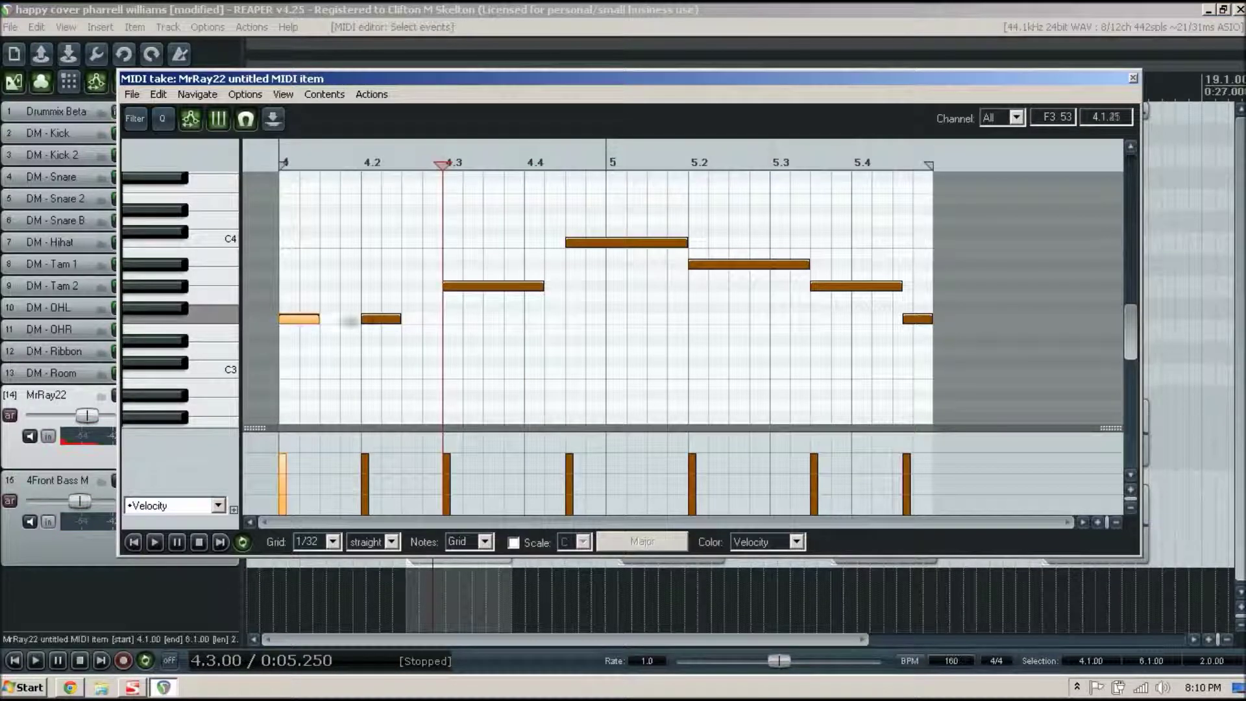
{"action": "left_click", "coordinate": [384, 319]}
{"action": "left_click", "coordinate": [490, 285]}
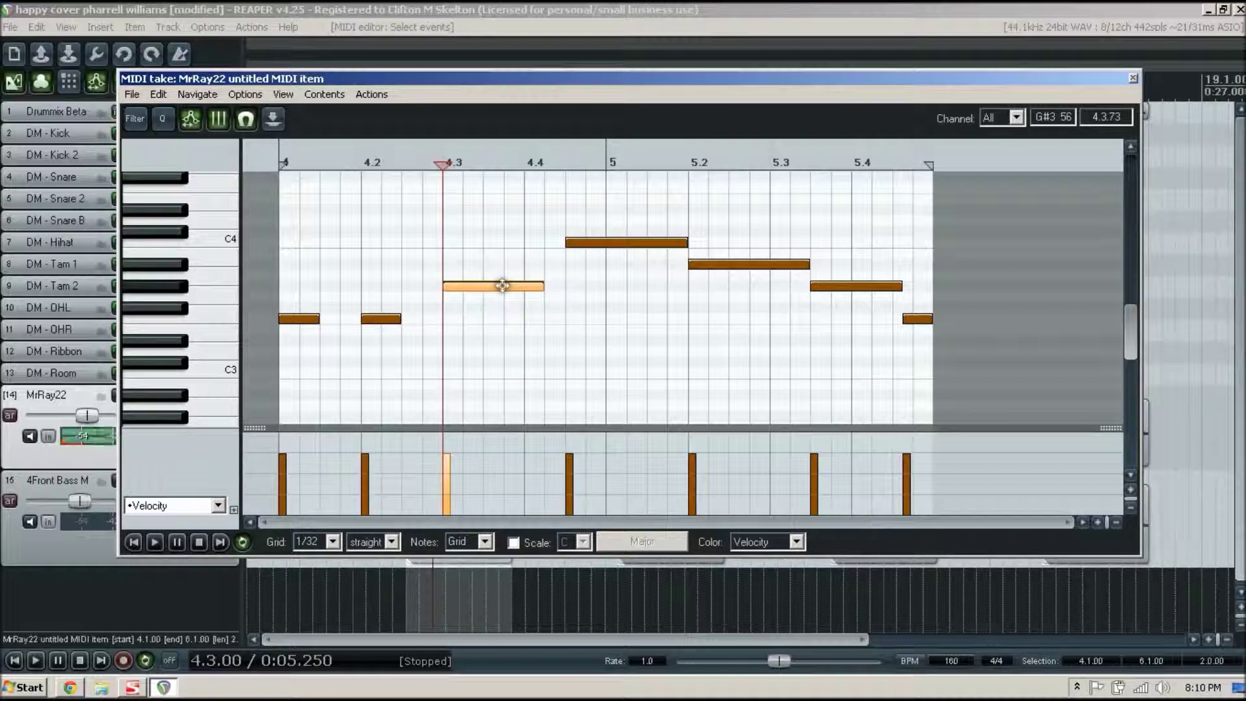
{"action": "left_click", "coordinate": [613, 243]}
{"action": "left_click", "coordinate": [749, 265]}
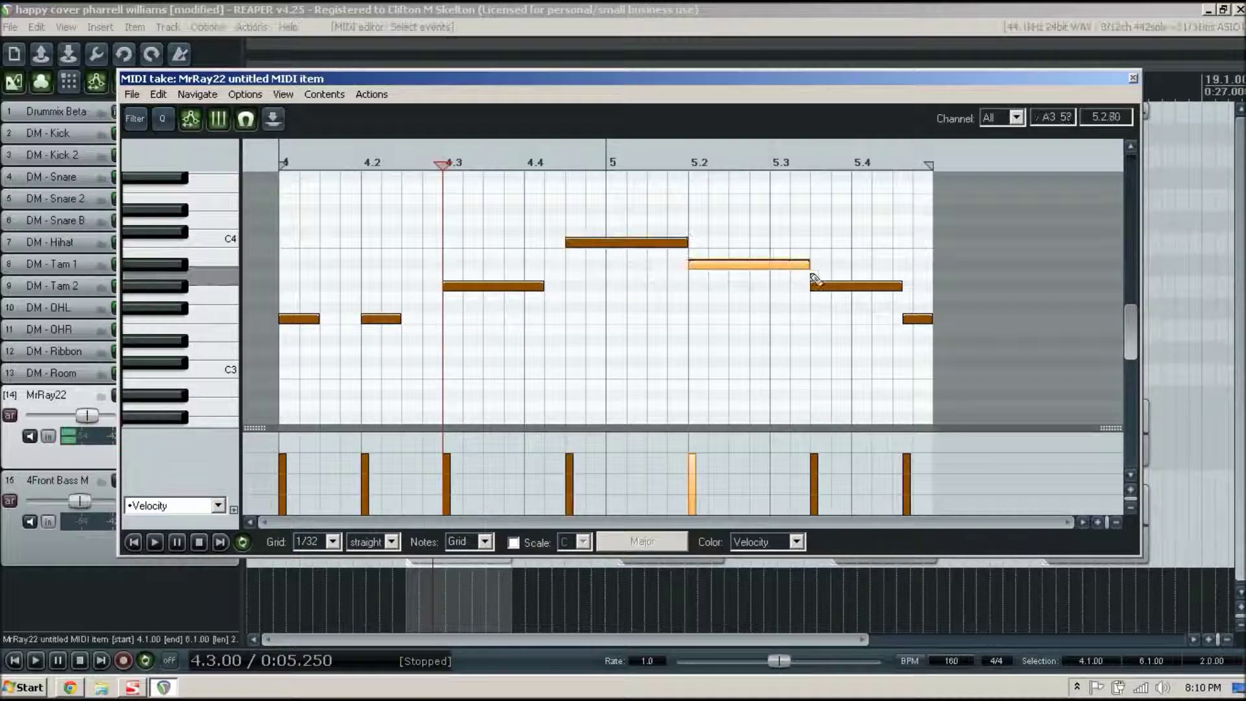
{"action": "left_click", "coordinate": [831, 286]}
{"action": "left_click", "coordinate": [916, 318]}
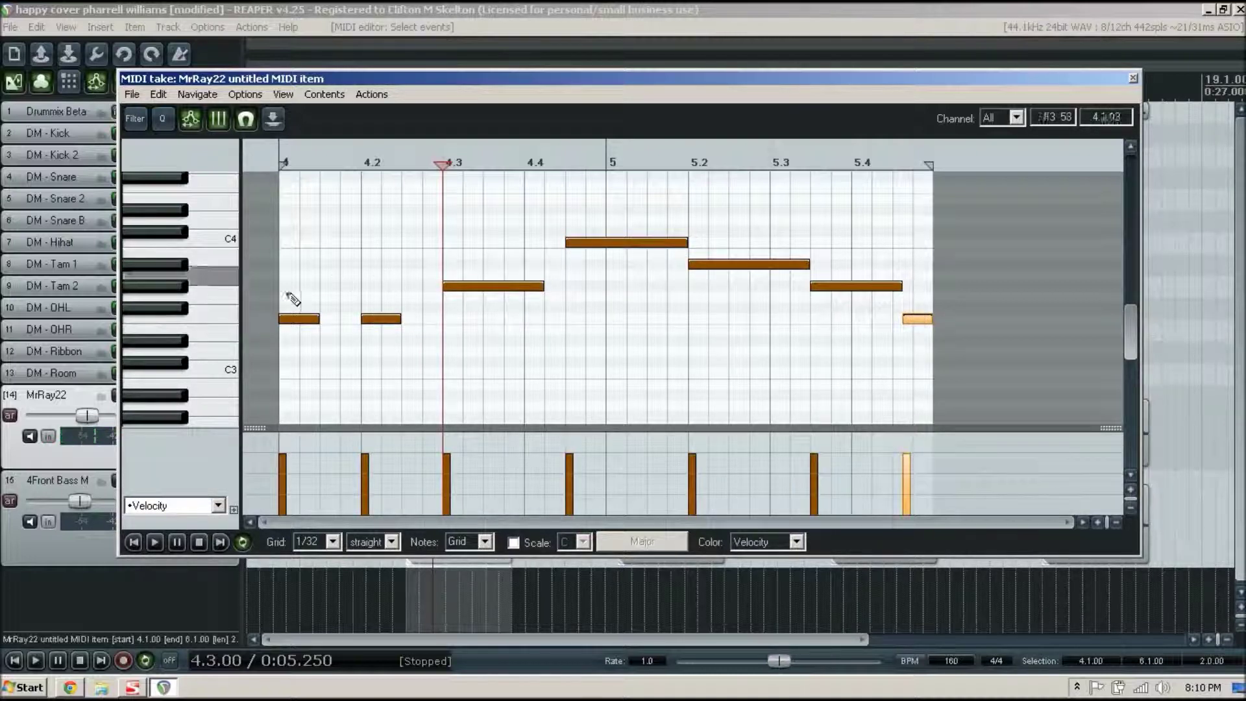
{"action": "left_click", "coordinate": [1134, 78]}
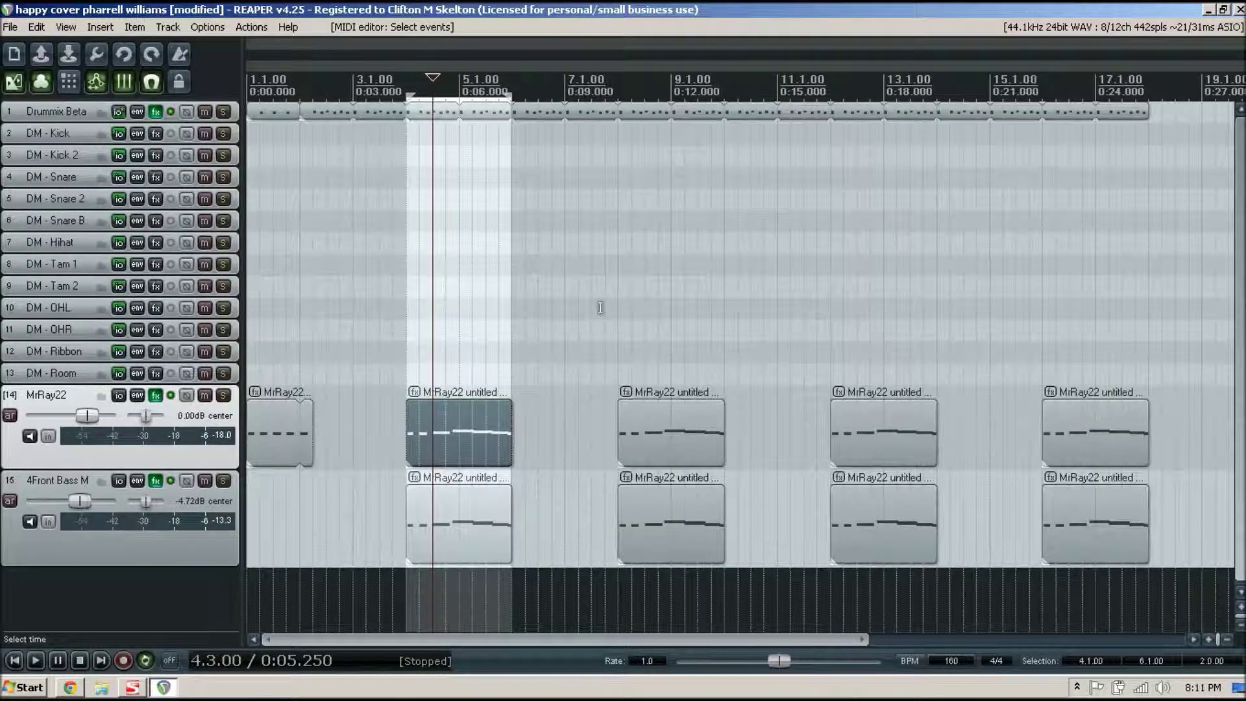
- Remove the time selection and play the project from the start at 1.1.00
{"action": "key", "text": "Escape"}
{"action": "key", "text": "Home"}
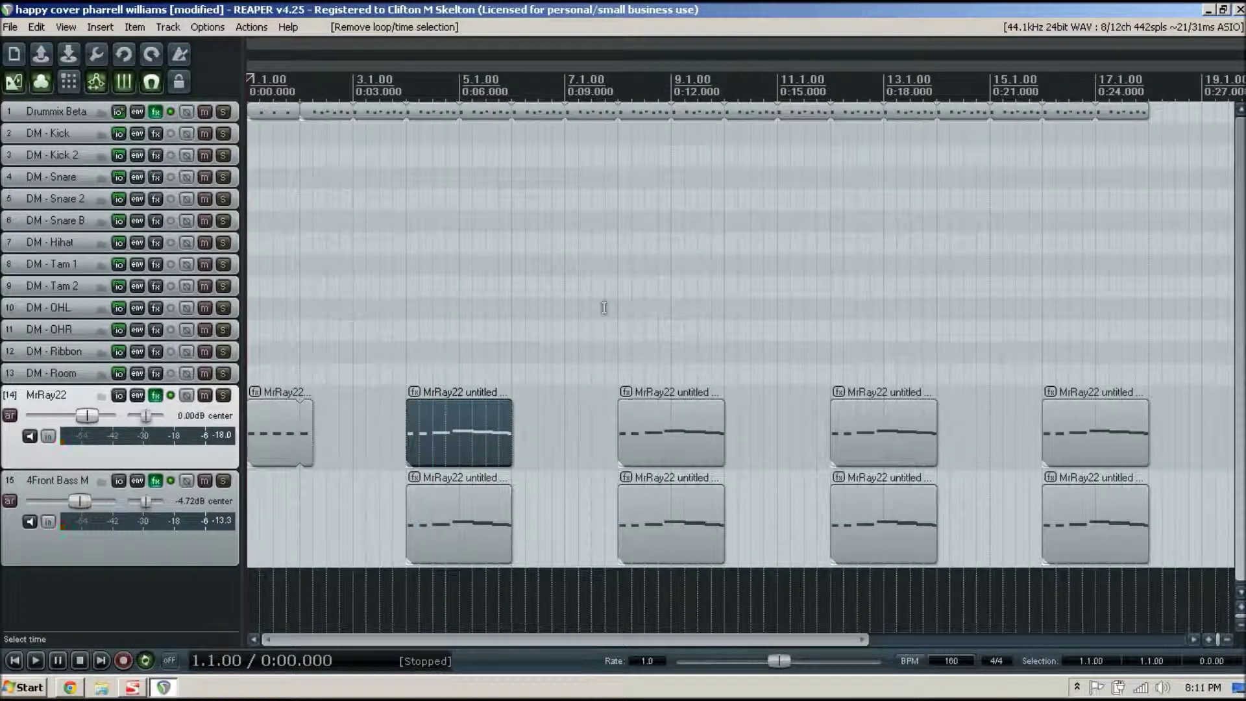
{"action": "key", "text": "space"}
- Reduce the MrRay22 and 4Front Bass M tracks to the same minimum height as the drum tracks
{"action": "left_click_drag", "start_coordinate": [156, 467], "coordinate": [157, 393]}
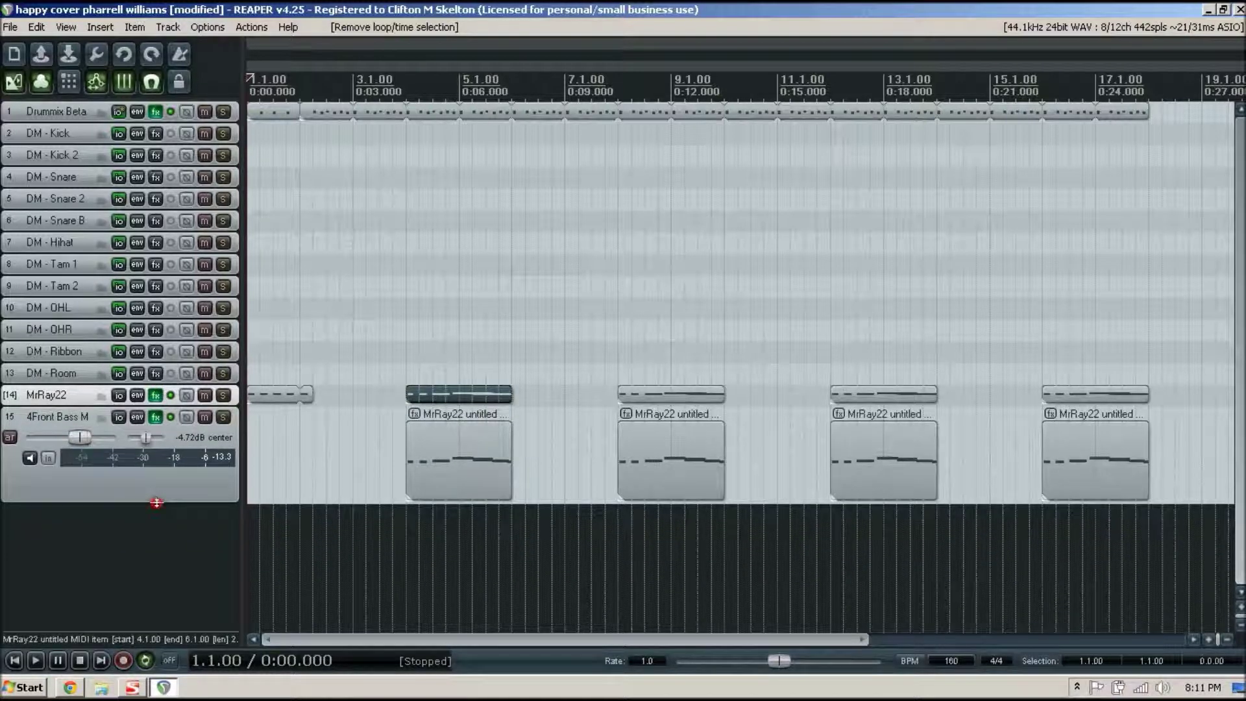
{"action": "left_click_drag", "start_coordinate": [155, 502], "coordinate": [156, 426]}
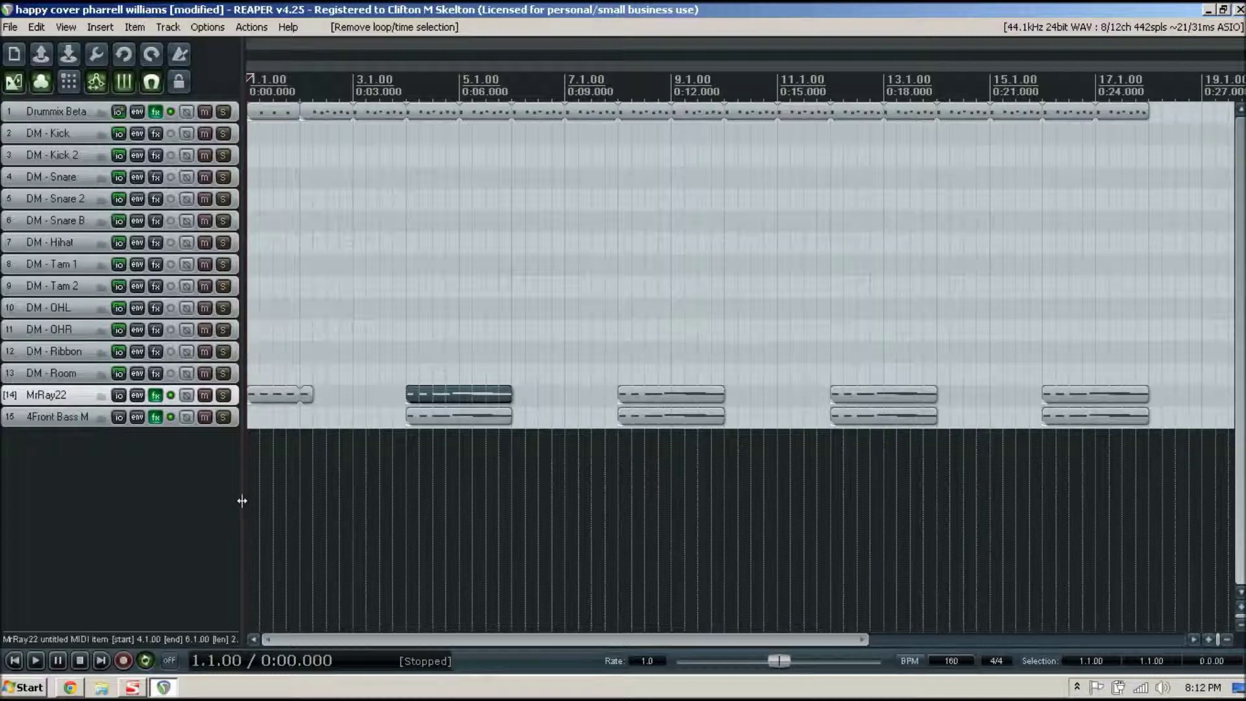
- Look over the YouTube page of the "Happy" video down to its description and comments, and return to REAPER
{"action": "left_click", "coordinate": [70, 687]}
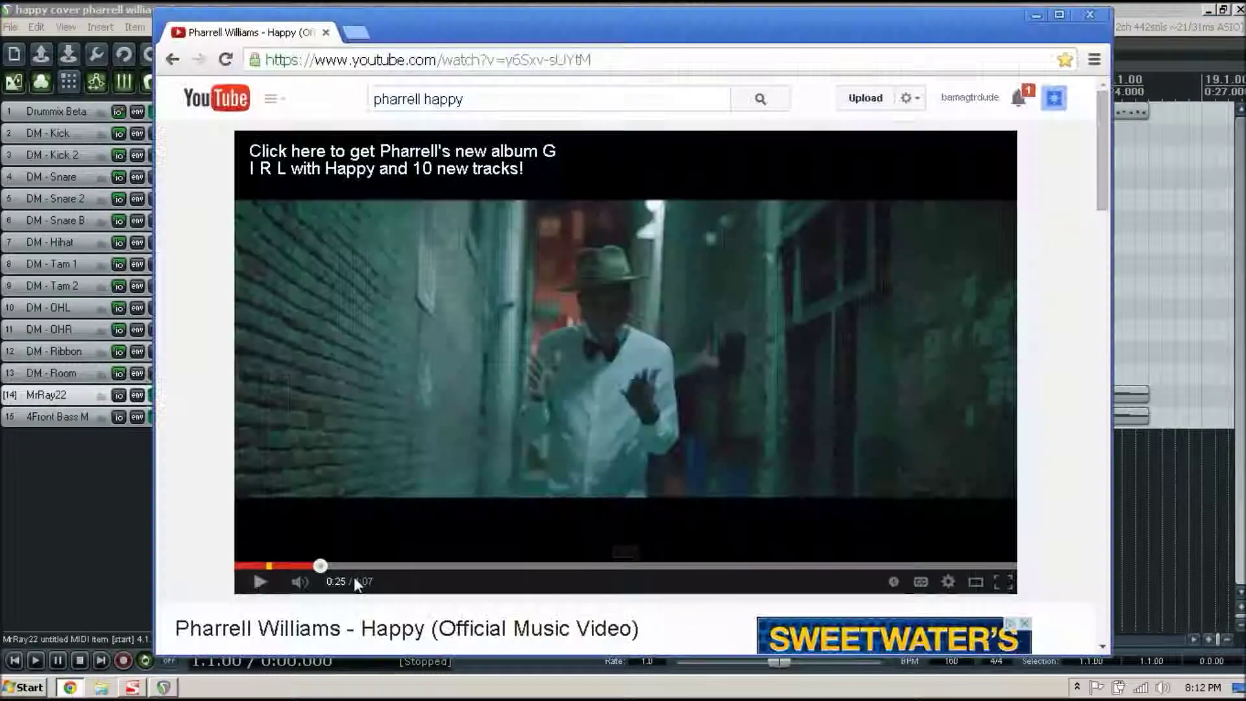
{"action": "scroll", "coordinate": [1092, 284], "scroll_direction": "down", "scroll_amount": 4}
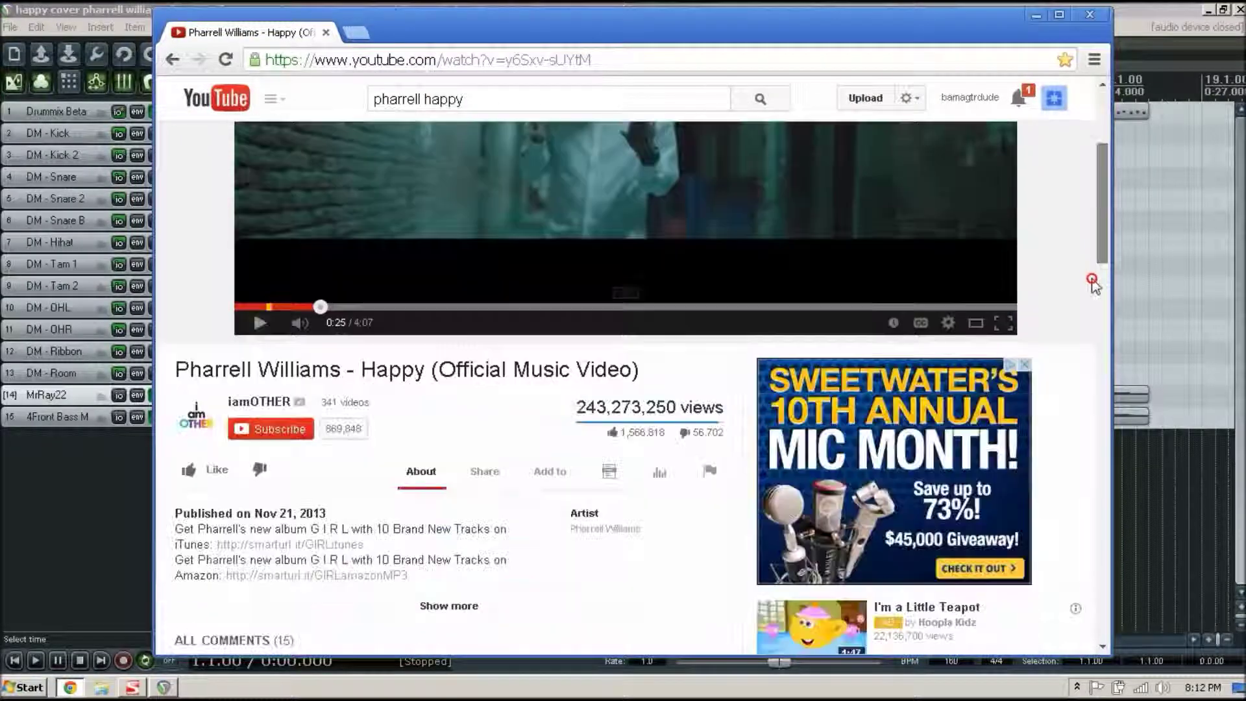
{"action": "scroll", "coordinate": [1092, 284], "scroll_direction": "down", "scroll_amount": 2}
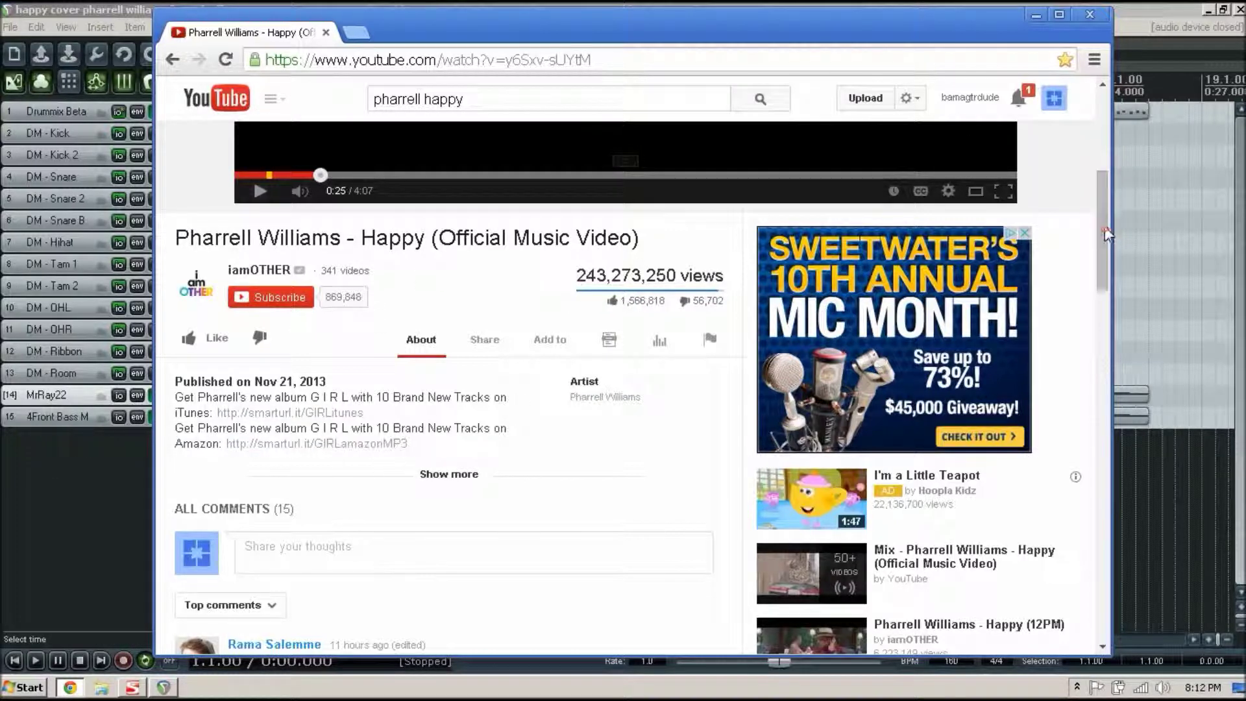
{"action": "left_click_drag", "start_coordinate": [1106, 235], "coordinate": [1138, 13]}
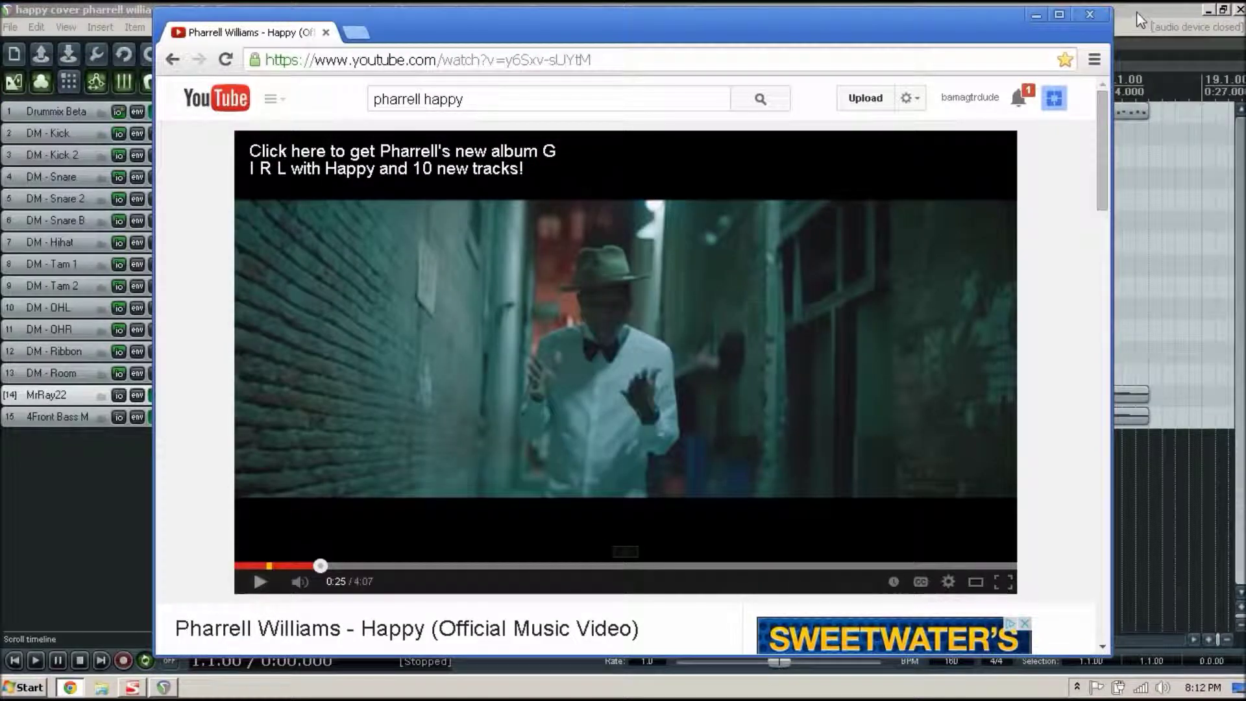
{"action": "left_click", "coordinate": [1134, 8]}
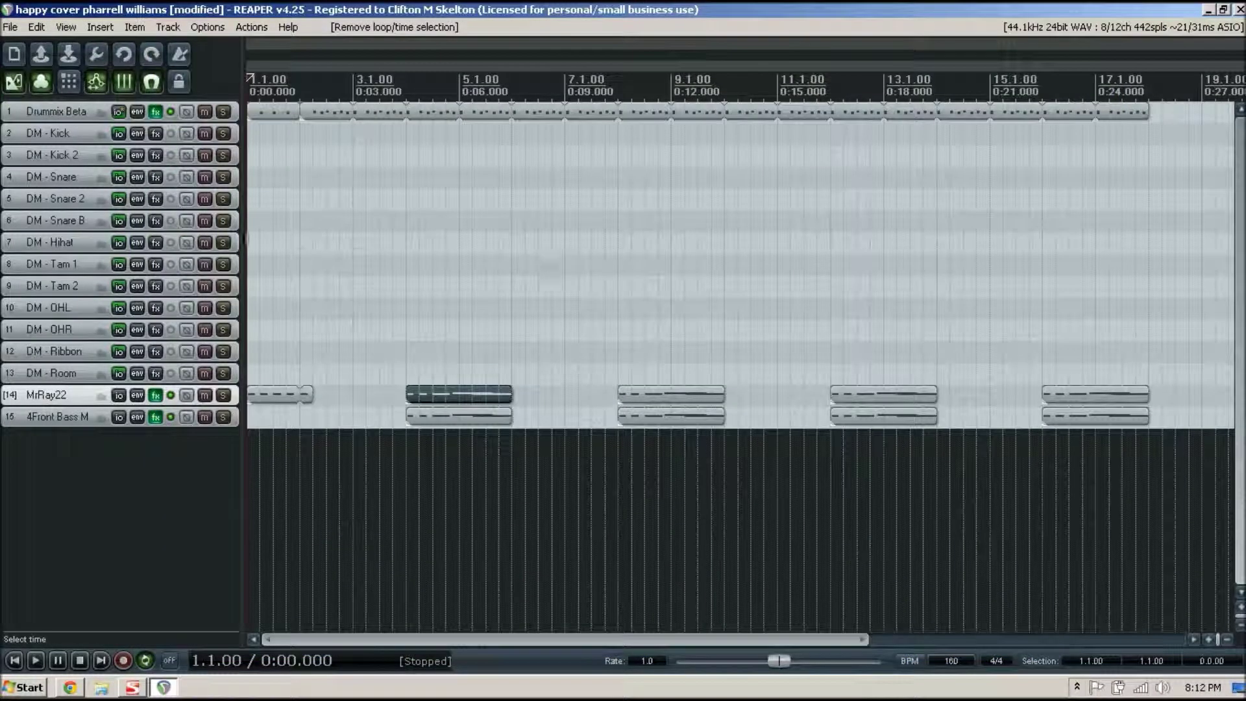